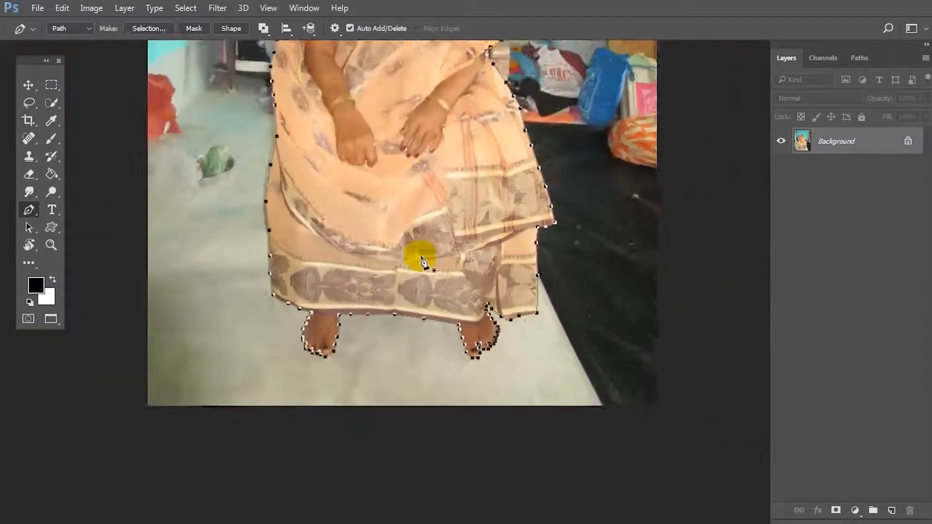
pyautogui.moveTo(415, 148); pyautogui.dragTo(418, 291)
pyautogui.rightClick(404, 215)
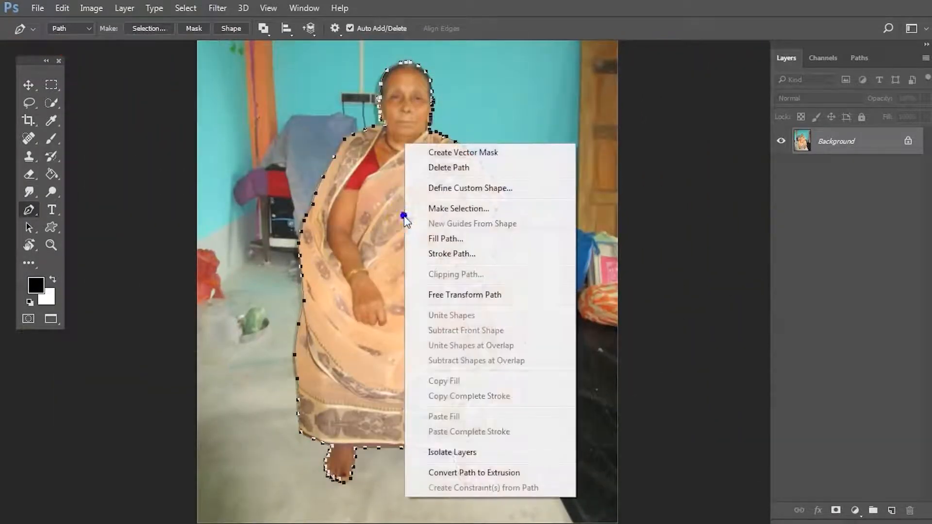
pyautogui.click(448, 209)
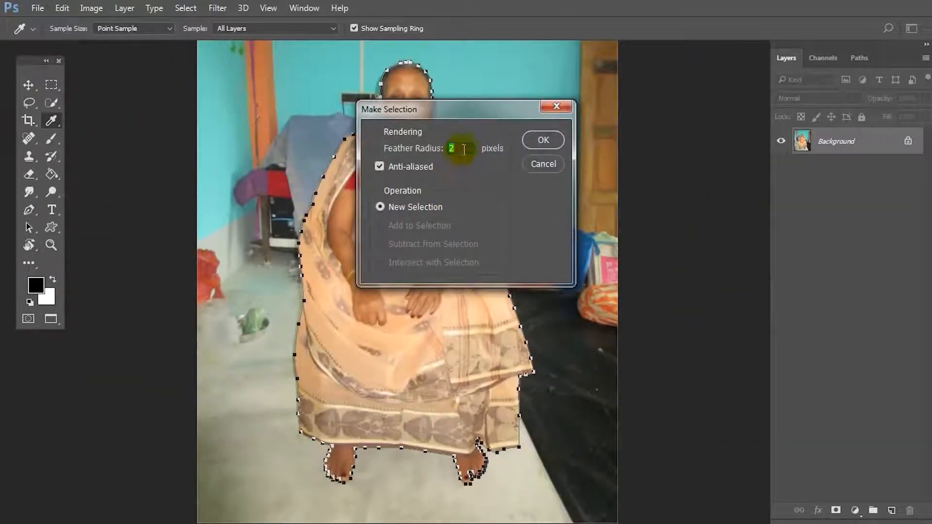
pyautogui.press('Return')
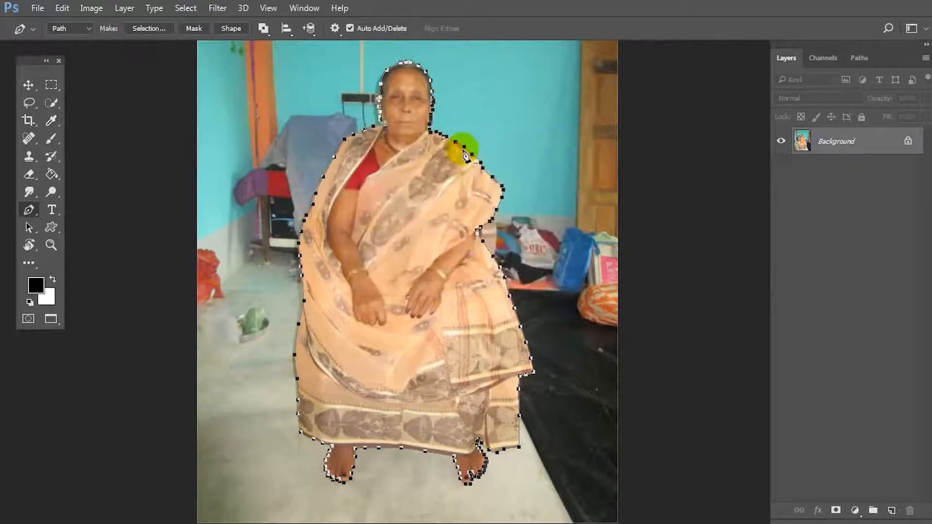
# Step: Convert the pen path around the seated woman into a new anti-aliased selection with a 2-pixel feather radius
pyautogui.rightClick(435, 171)
pyautogui.click(469, 212)
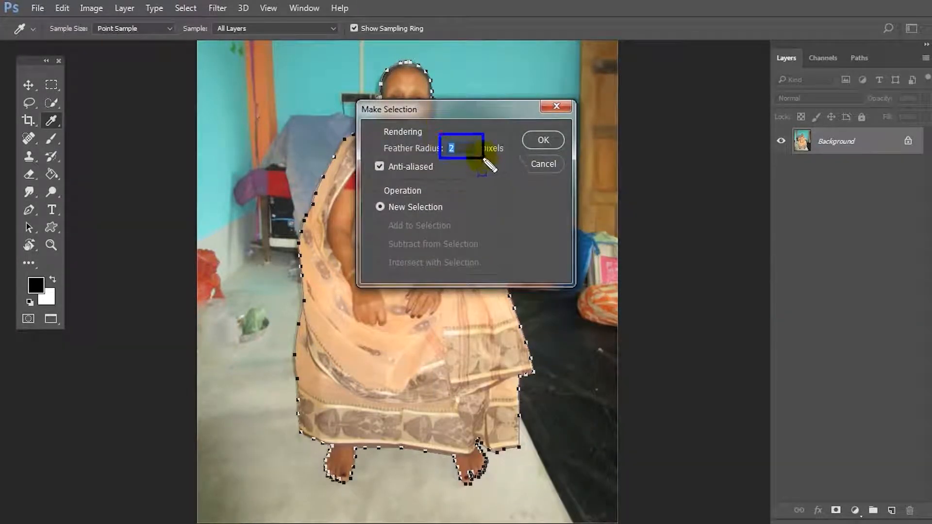
pyautogui.press('Escape')
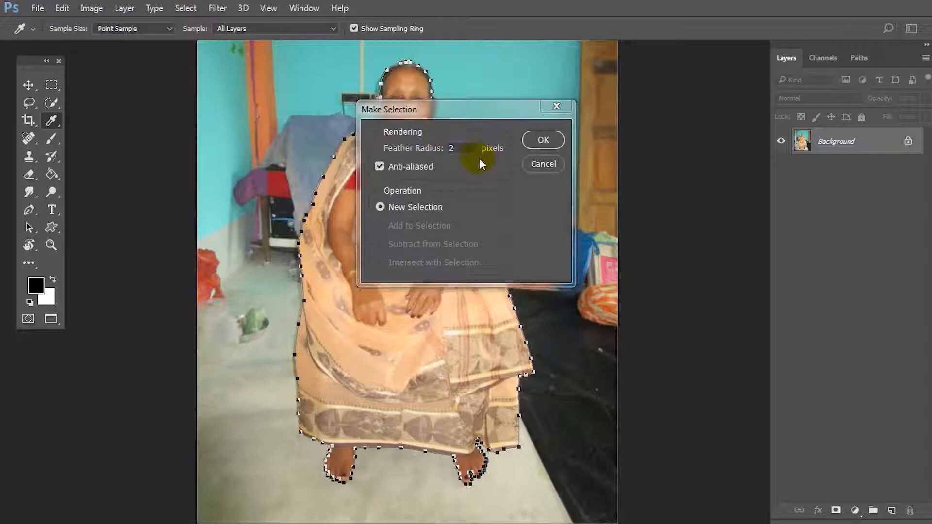
pyautogui.click(544, 140)
pyautogui.press('Num_Lock')
pyautogui.hotkey('ctrl', '-')
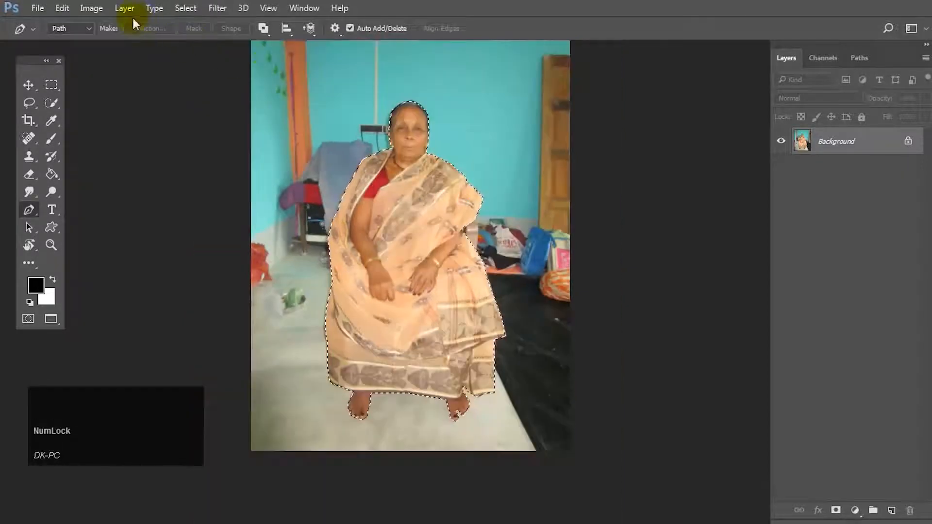
# Step: Copy the selected woman, paste her onto a new layer and hide the original Background layer
pyautogui.click(68, 10)
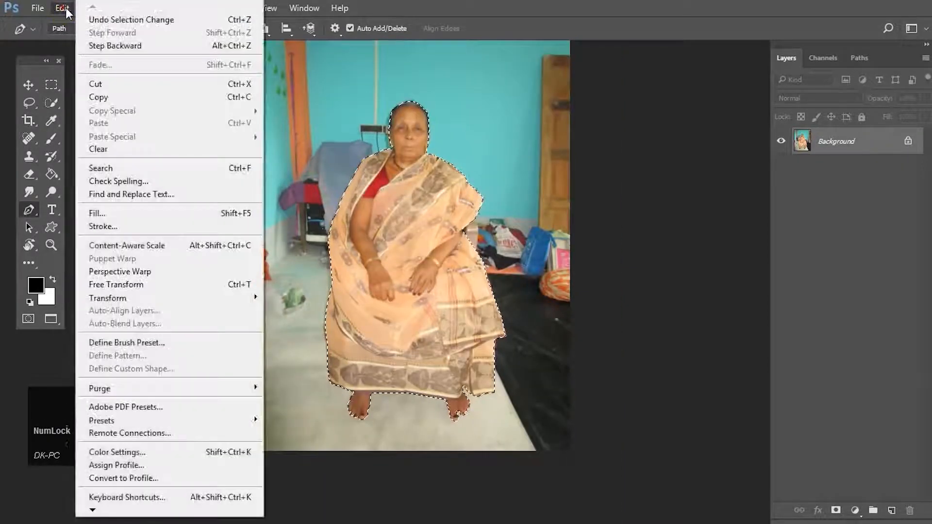
pyautogui.click(101, 98)
pyautogui.click(61, 8)
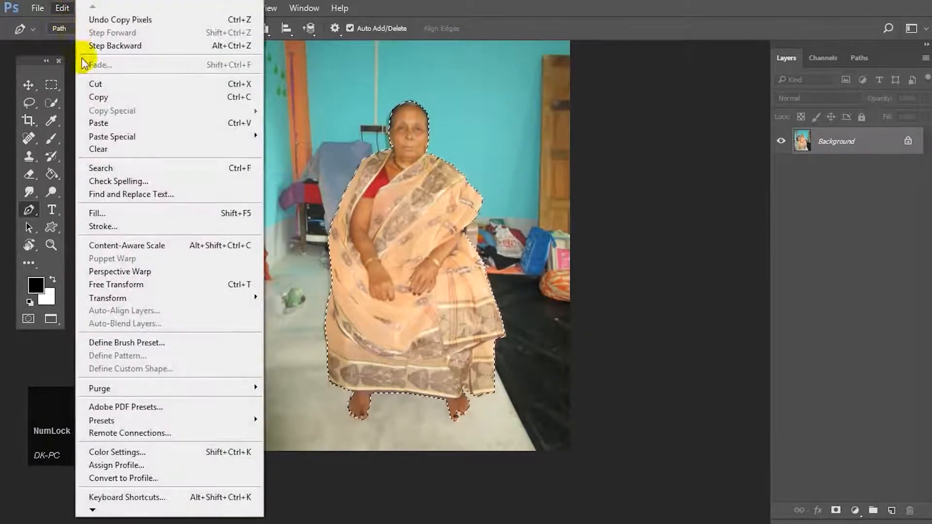
pyautogui.click(99, 123)
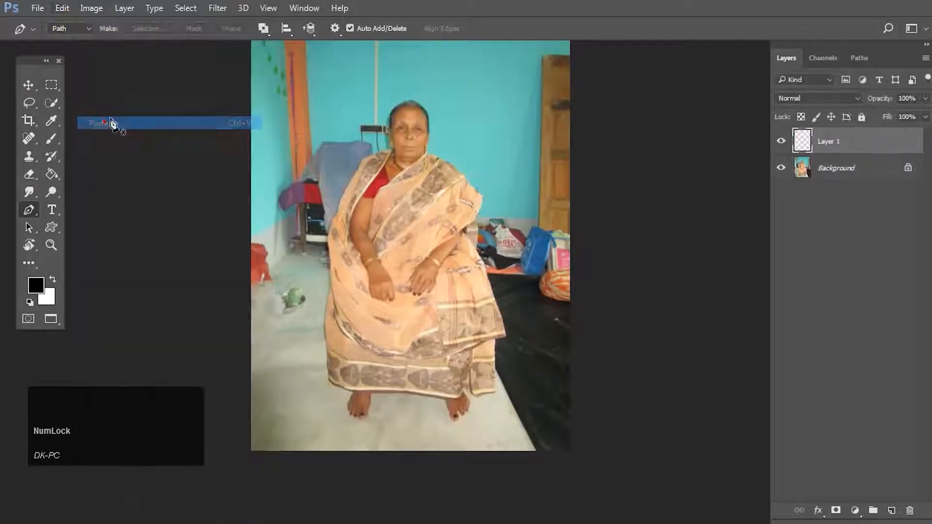
pyautogui.click(780, 170)
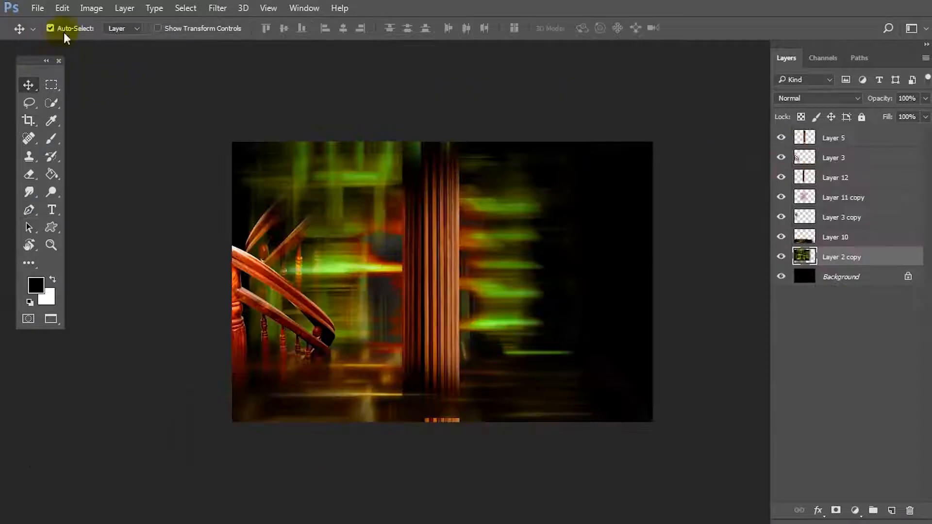
# Step: Create a new white RGB document 8 inches wide and 12 inches high at 300 pixels/inch
pyautogui.click(38, 8)
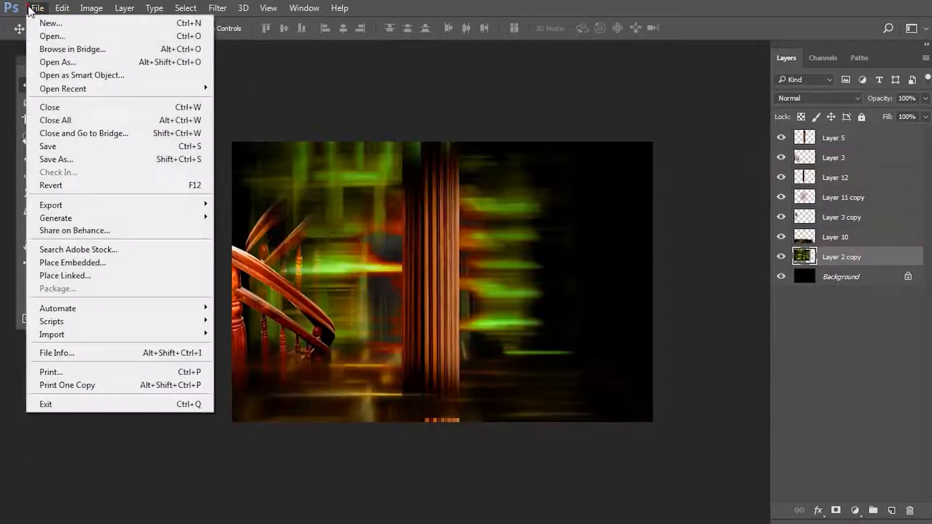
pyautogui.click(51, 23)
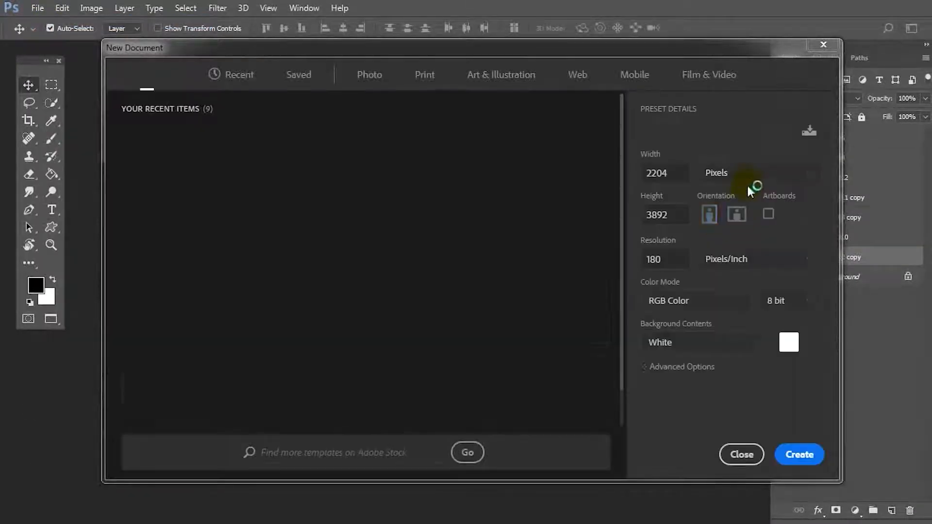
pyautogui.click(753, 179)
pyautogui.click(731, 220)
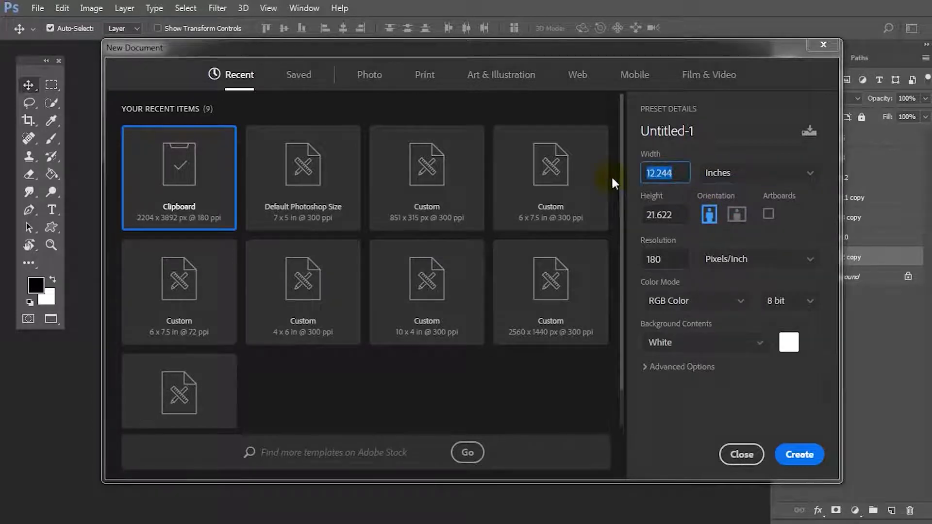
pyautogui.write('12')
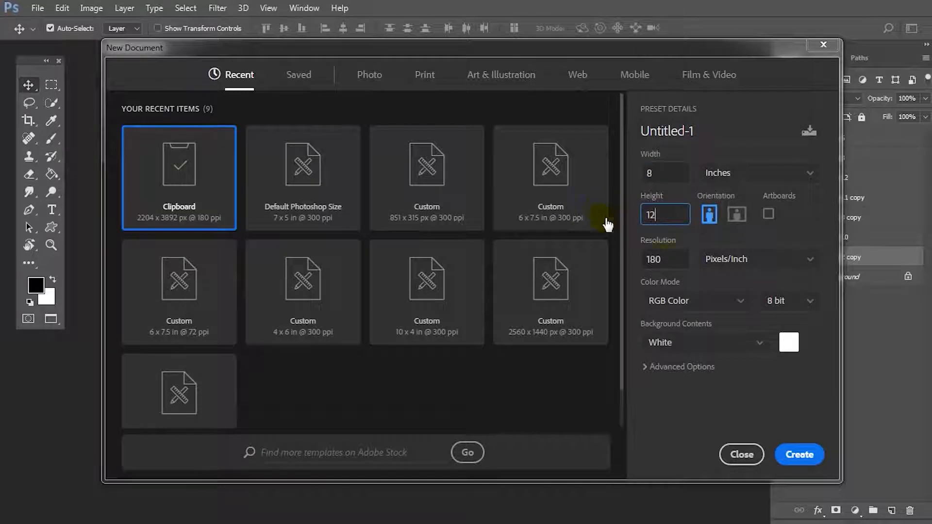
pyautogui.write('300')
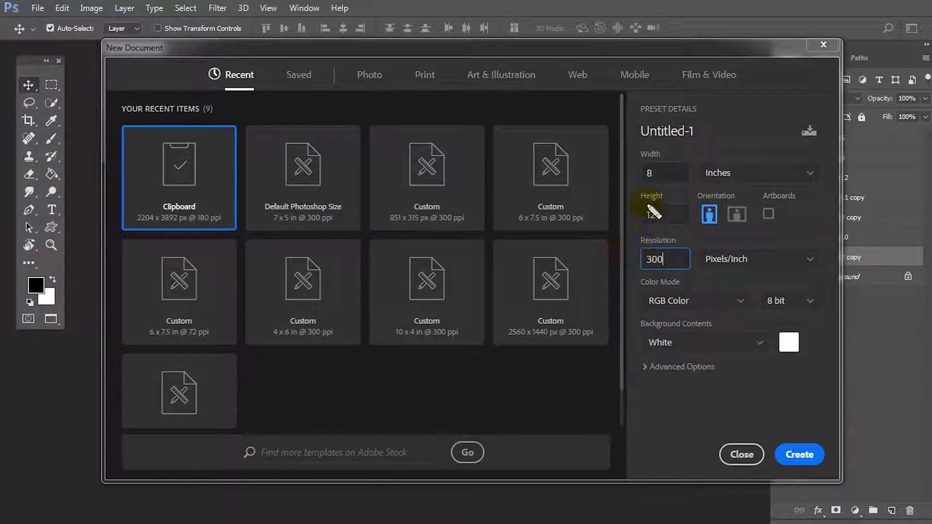
pyautogui.moveTo(633, 147); pyautogui.dragTo(700, 276)
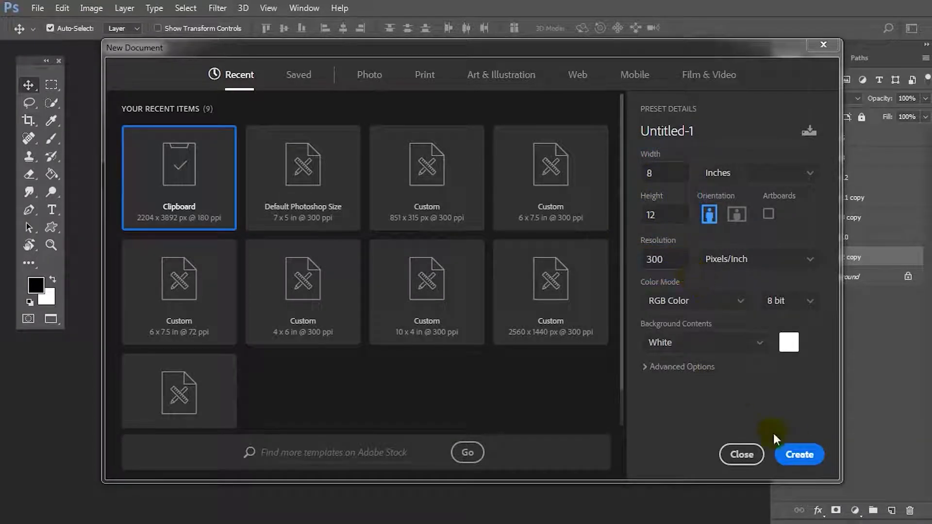
pyautogui.click(800, 454)
pyautogui.scroll(-1, 427, 204)
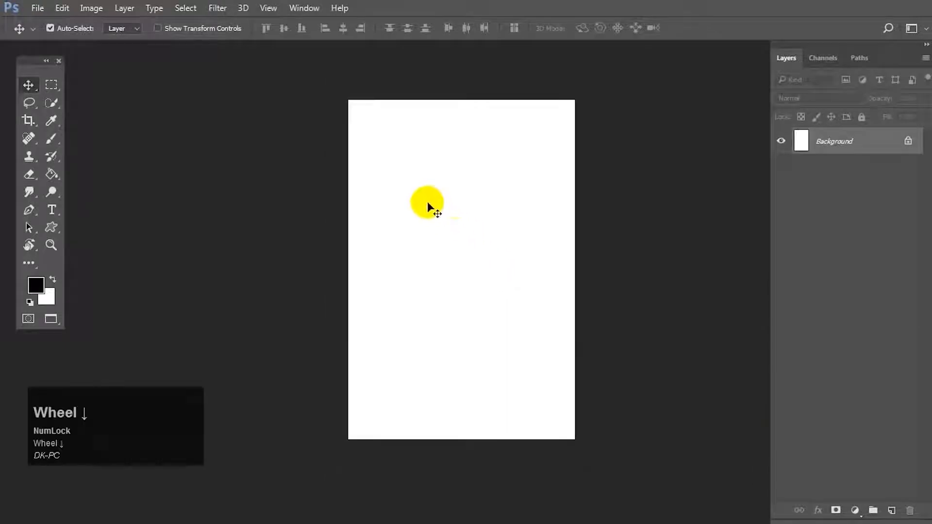
pyautogui.press('space')
pyautogui.moveTo(427, 204); pyautogui.dragTo(431, 205)
# Step: Close the extra blank document shown at 16.7% and float the newly created one in its own window
pyautogui.press('f')
pyautogui.press('f')
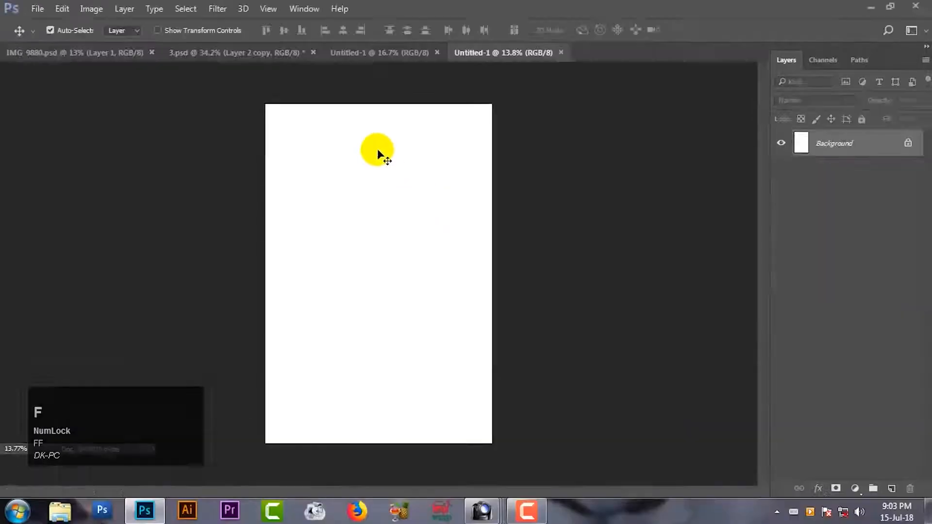
pyautogui.click(381, 54)
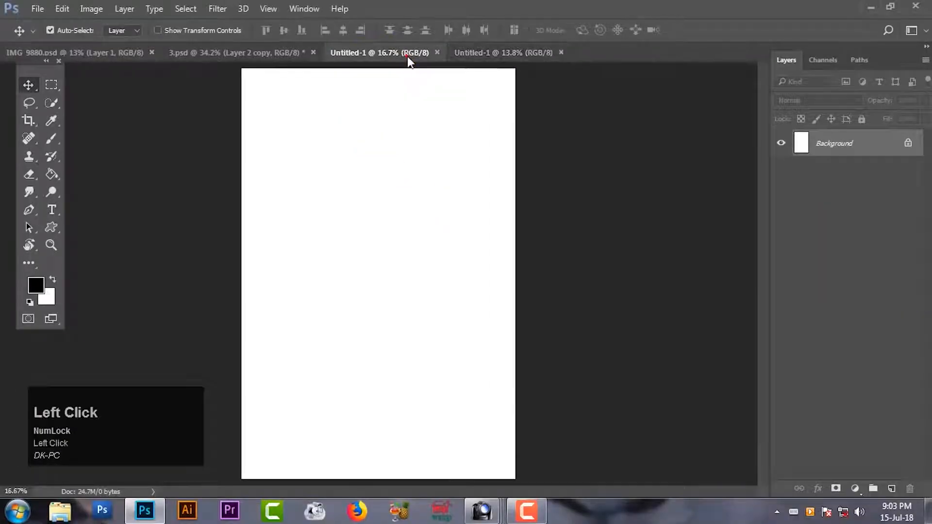
pyautogui.click(437, 53)
pyautogui.moveTo(386, 51); pyautogui.dragTo(418, 89)
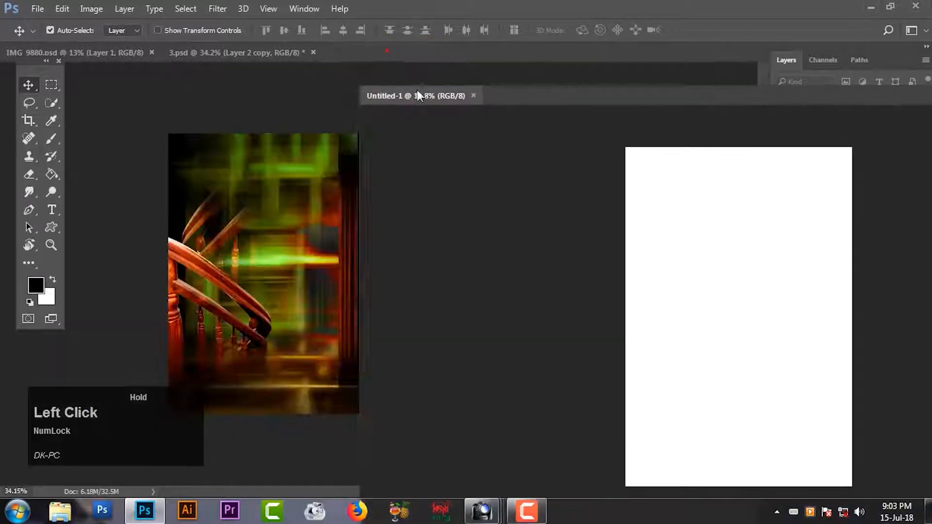
# Step: Check the image size of the floating blank document
pyautogui.rightClick(418, 96)
pyautogui.click(456, 121)
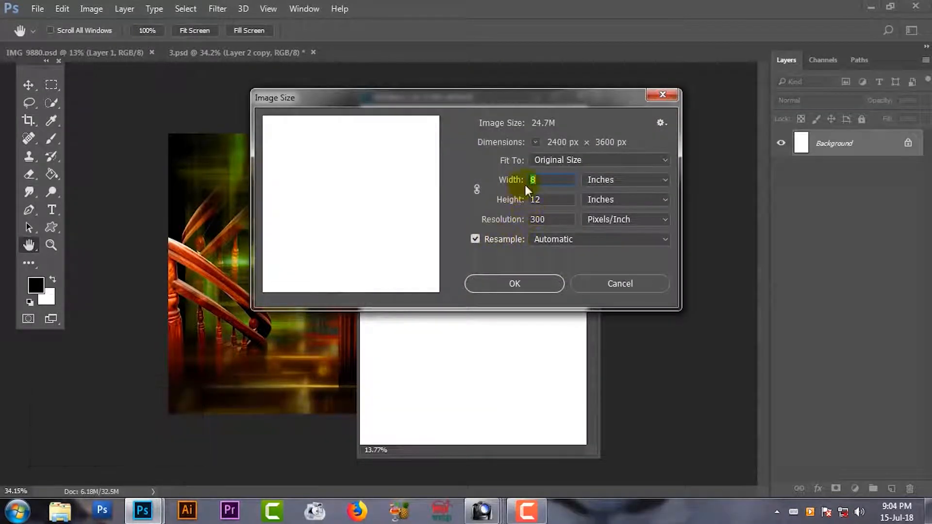
pyautogui.click(510, 285)
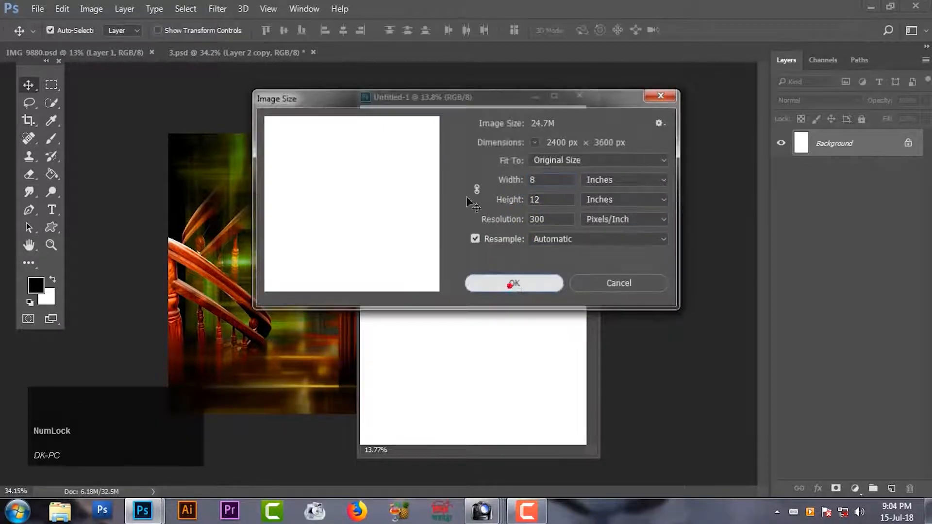
# Step: Unlock the Background of 3.psd as Layer 0 and copy all of the file's layers into the blank document
pyautogui.moveTo(427, 98); pyautogui.dragTo(508, 115)
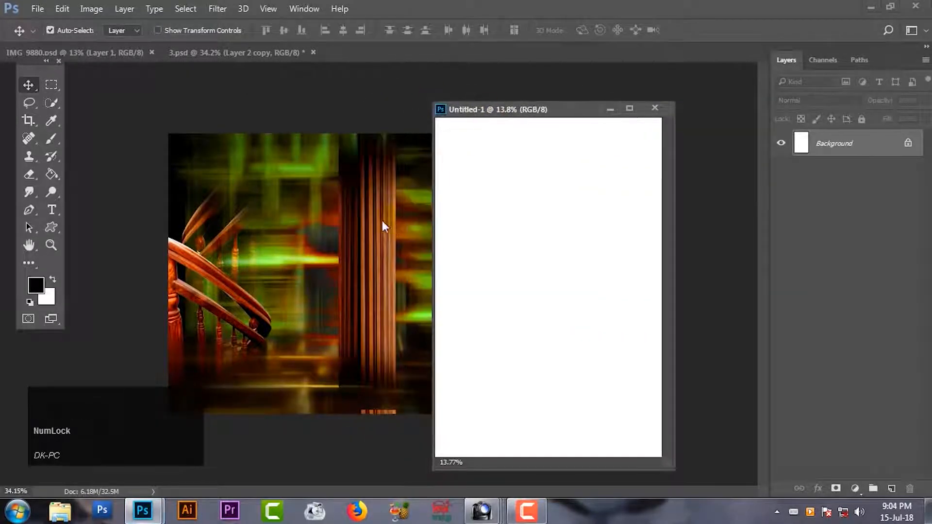
pyautogui.click(383, 222)
pyautogui.click(857, 282)
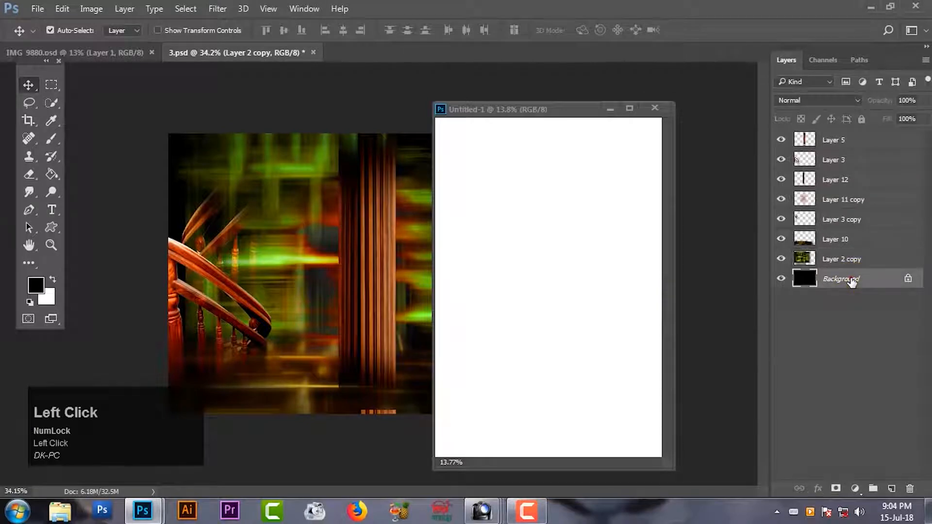
pyautogui.doubleClick(858, 281)
pyautogui.click(585, 163)
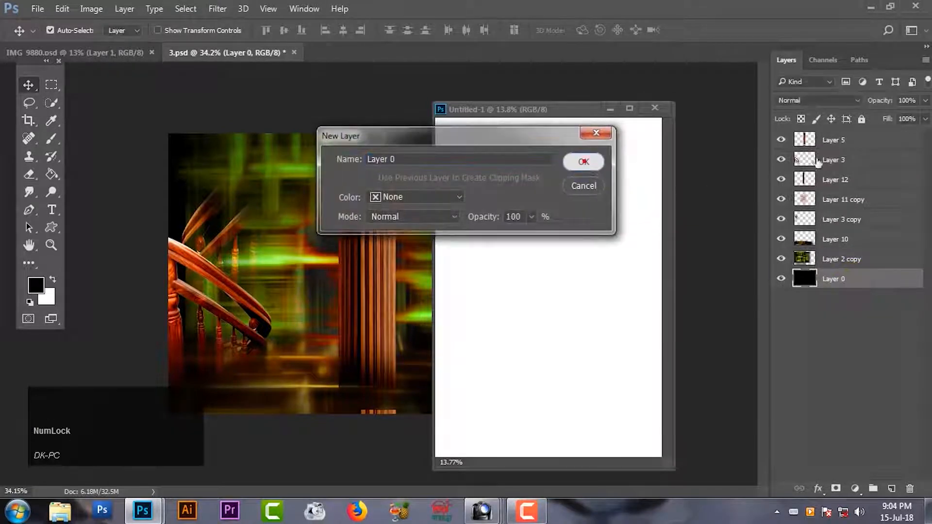
pyautogui.moveTo(430, 217); pyautogui.dragTo(590, 227)
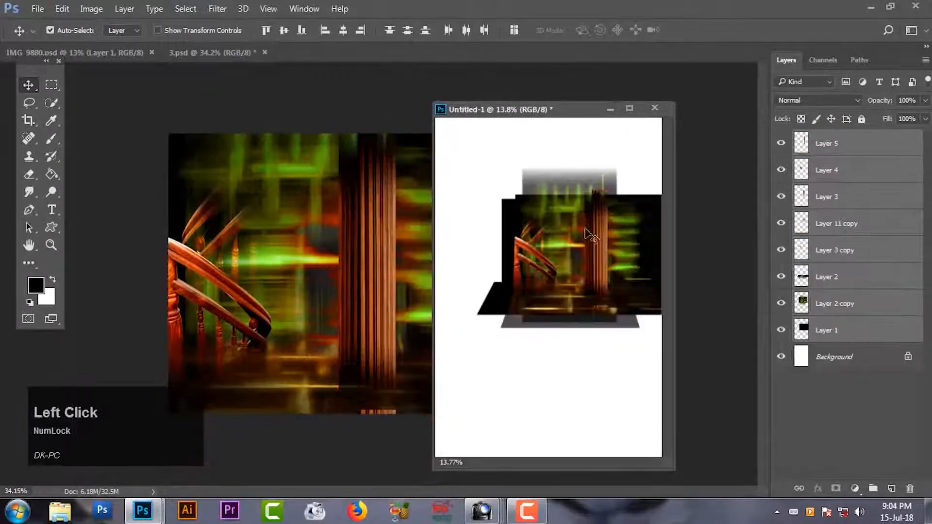
# Step: Close 3.psd and dock the floating document back beside the remaining open file
pyautogui.click(339, 200)
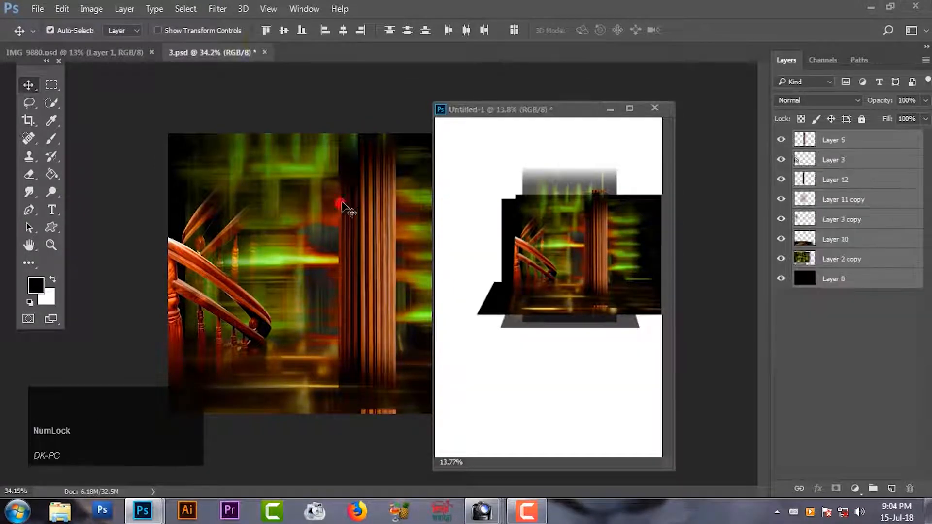
pyautogui.click(262, 52)
pyautogui.click(481, 215)
pyautogui.moveTo(508, 108); pyautogui.dragTo(408, 51)
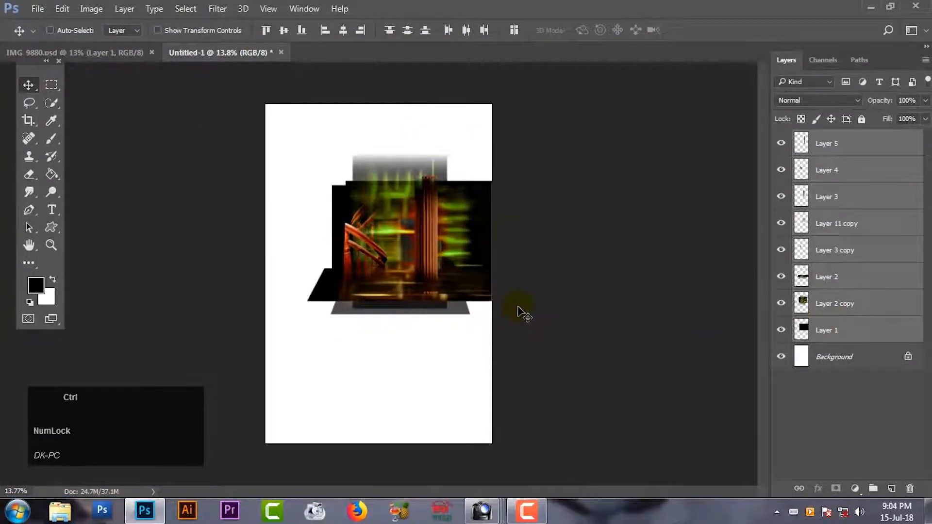
# Step: Scale the copied backdrop layers together to about 262% and position them over the portrait canvas with the staircase and pillar in frame
pyautogui.hotkey('ctrl', 't')
pyautogui.hotkey('ctrl', '-')
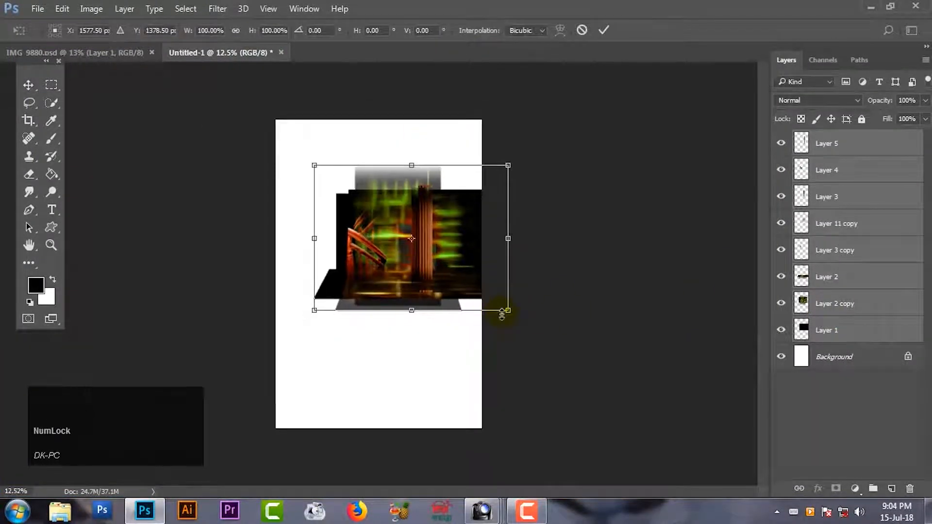
pyautogui.moveTo(508, 312); pyautogui.dragTo(689, 401)
pyautogui.moveTo(536, 294); pyautogui.dragTo(555, 282)
pyautogui.scroll(-2, 551, 293)
pyautogui.doubleClick(555, 264)
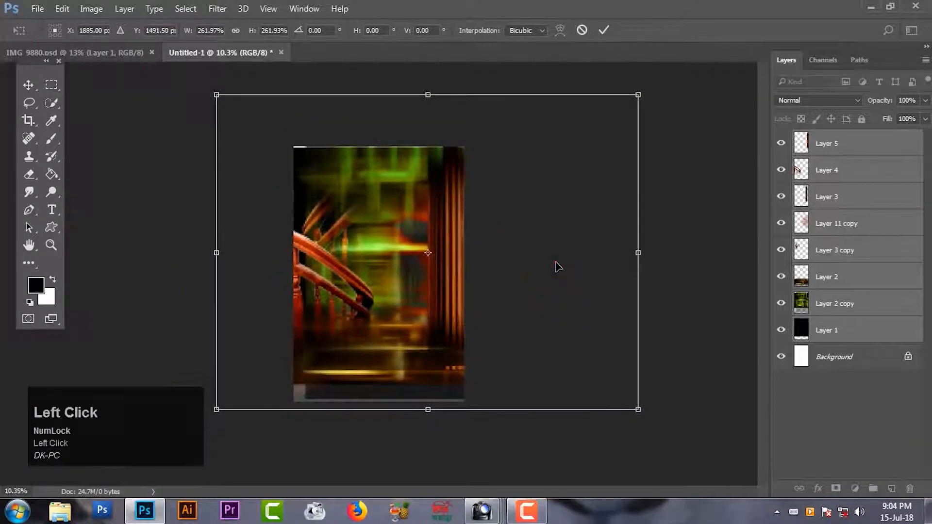
# Step: Deselect the backdrop layers and switch the document to full-screen display
pyautogui.scroll(5, 321, 269)
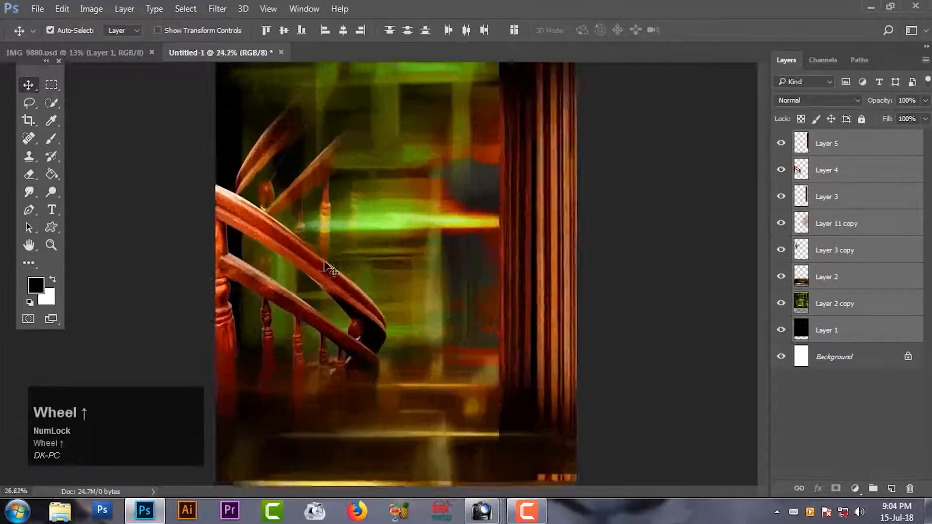
pyautogui.scroll(-4, 321, 270)
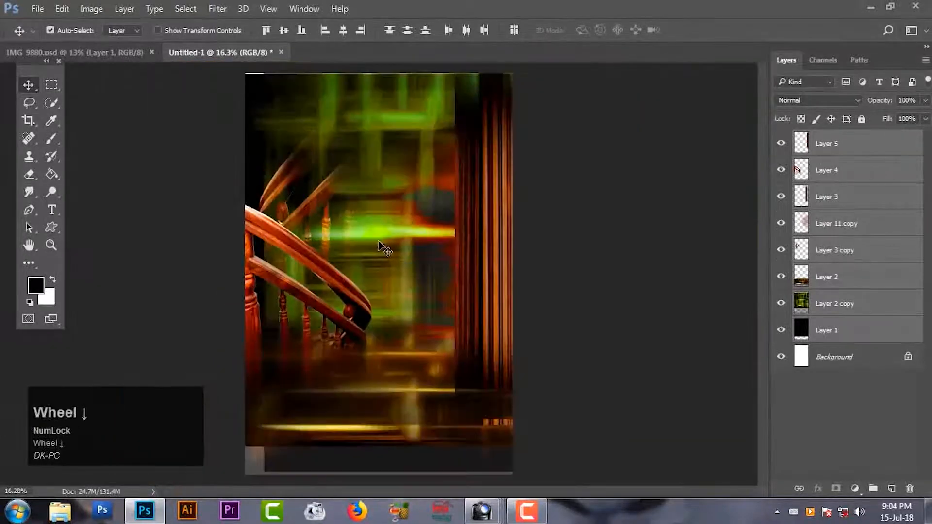
pyautogui.click(447, 228)
pyautogui.scroll(-1, 522, 206)
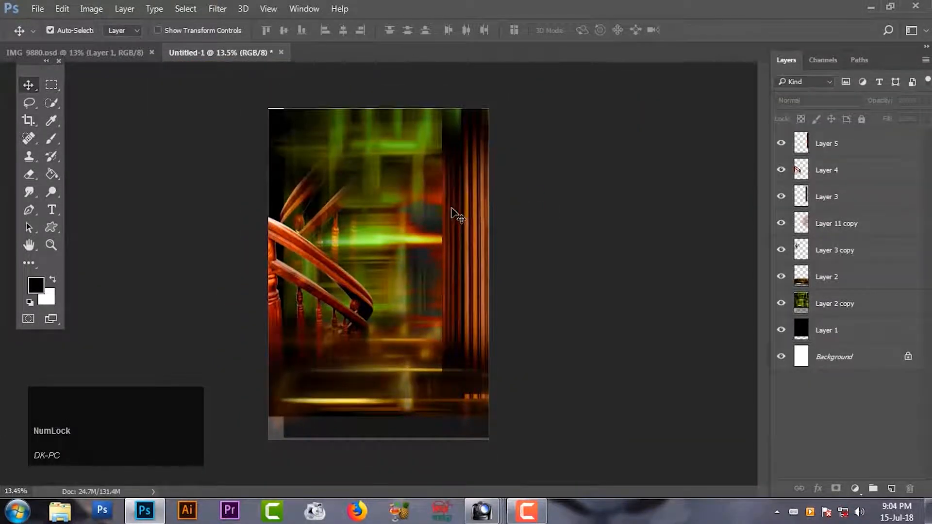
pyautogui.press('f')
pyautogui.click(457, 206)
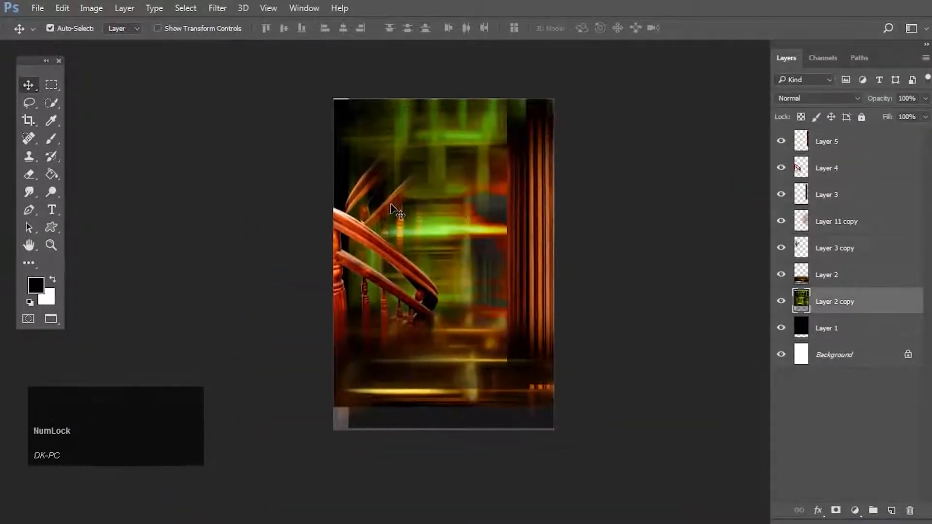
pyautogui.press('Delete')
pyautogui.hotkey('ctrl', 'z')
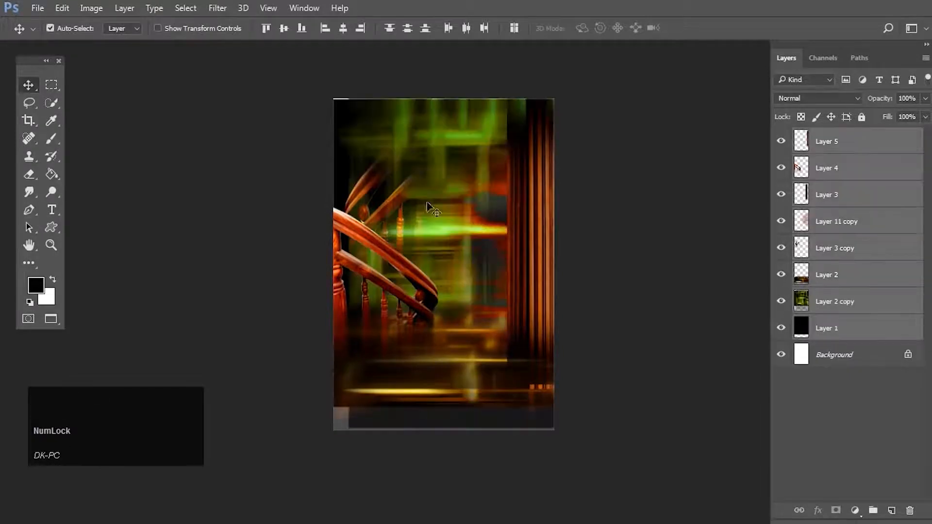
# Step: Shift the backdrop layers slightly, then enlarge the black Layer 1 alone to about 120% so it covers the whole canvas
pyautogui.moveTo(428, 209); pyautogui.dragTo(447, 206)
pyautogui.click(646, 192)
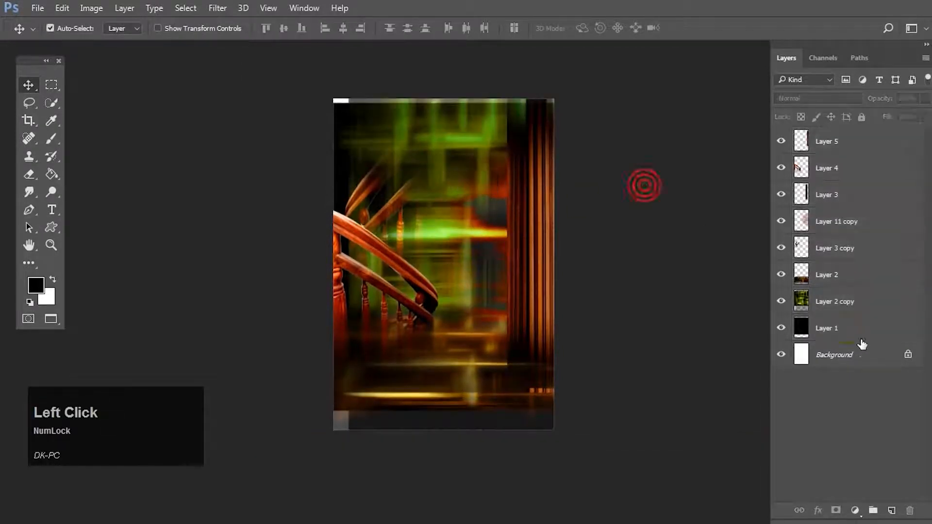
pyautogui.click(855, 329)
pyautogui.click(781, 328)
pyautogui.click(781, 328)
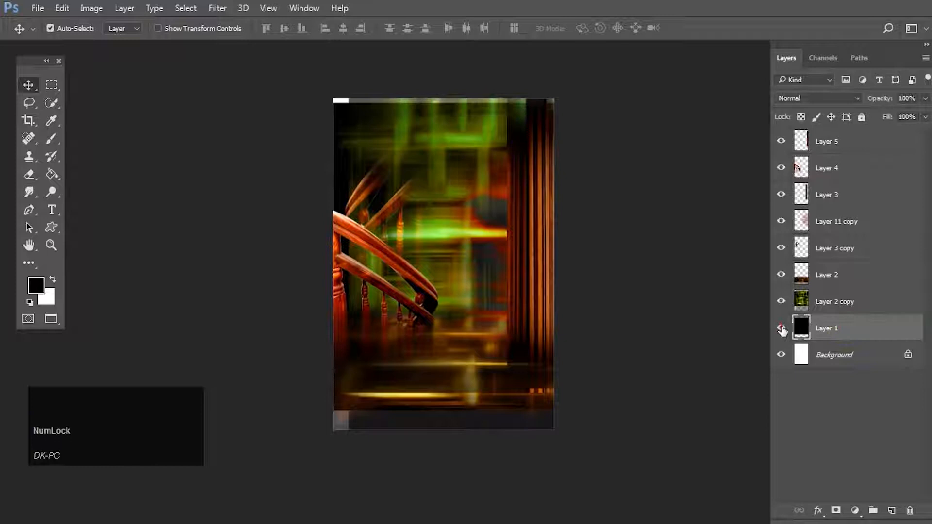
pyautogui.click(819, 331)
pyautogui.hotkey('ctrl', 't')
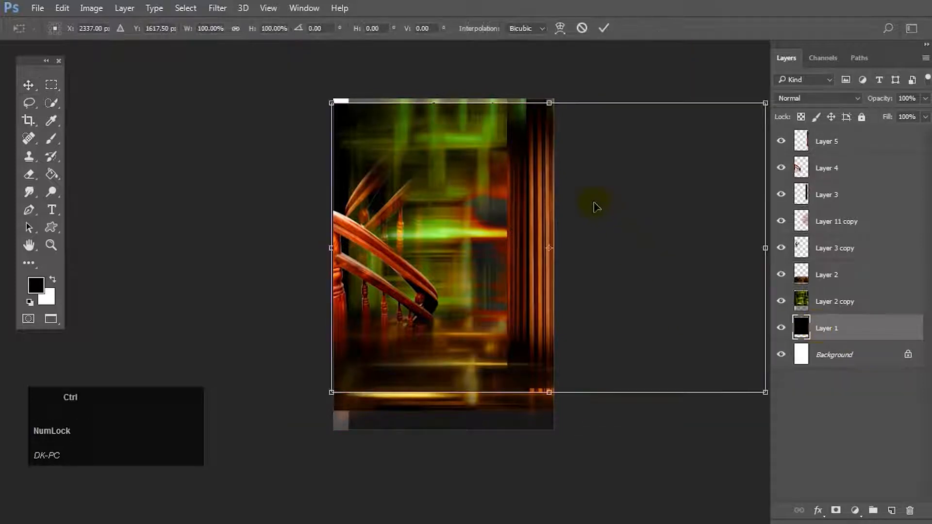
pyautogui.scroll(-1, 551, 332)
pyautogui.moveTo(744, 123); pyautogui.dragTo(644, 188)
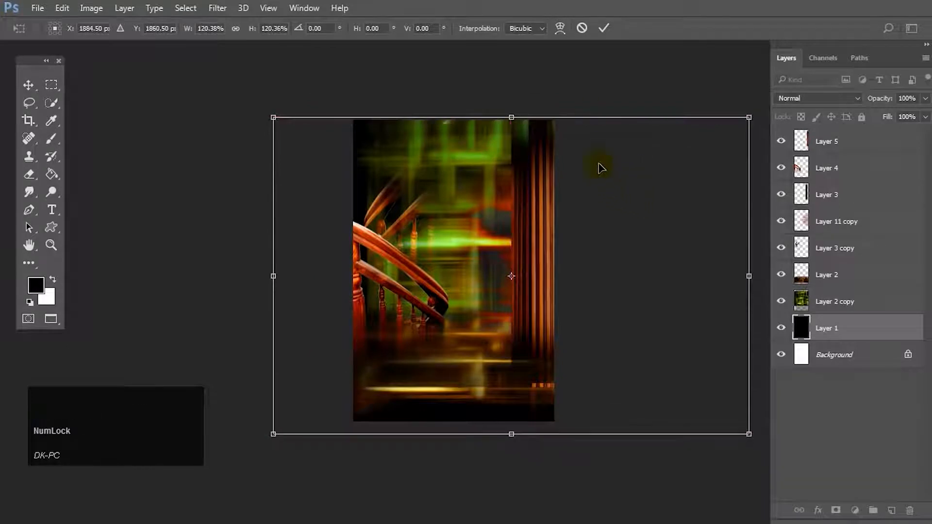
pyautogui.click(603, 28)
# Step: Stretch the pillar's Layer 5 and Layer 3 together so the pillar spans the full canvas height along its edge
pyautogui.click(538, 226)
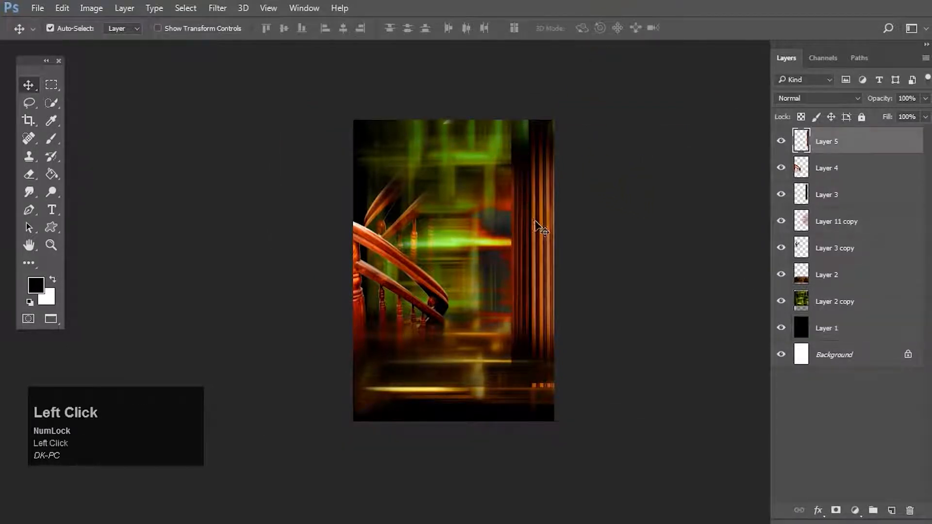
pyautogui.moveTo(535, 223); pyautogui.dragTo(546, 250)
pyautogui.keyDown('shift'); pyautogui.click(543, 234); pyautogui.keyUp('shift')
pyautogui.hotkey('ctrl', 't')
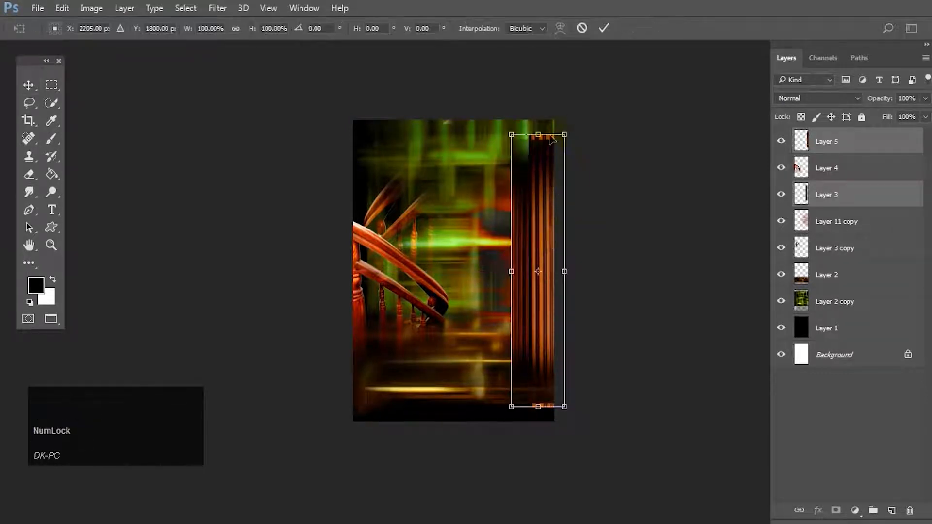
pyautogui.moveTo(564, 135); pyautogui.dragTo(555, 163)
pyautogui.click(603, 29)
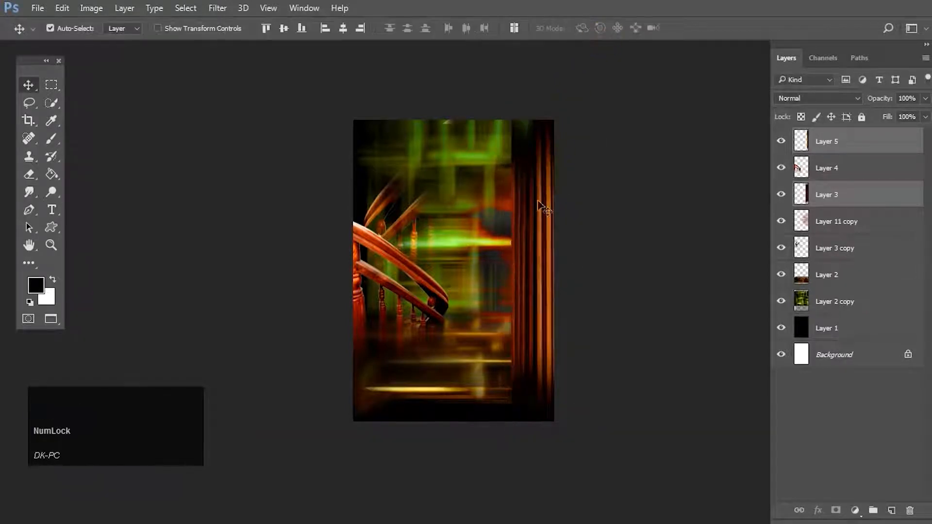
# Step: Nudge the staircase pieces, including Layer 3 copy, slightly into place over the backdrop
pyautogui.scroll(1, 524, 235)
pyautogui.moveTo(411, 280)
pyautogui.mouseDown()
pyautogui.moveTo(421, 295)
pyautogui.moveTo(406, 279)
pyautogui.mouseUp()
pyautogui.moveTo(385, 225); pyautogui.dragTo(388, 218)
pyautogui.press('space')
pyautogui.moveTo(459, 238); pyautogui.dragTo(472, 216)
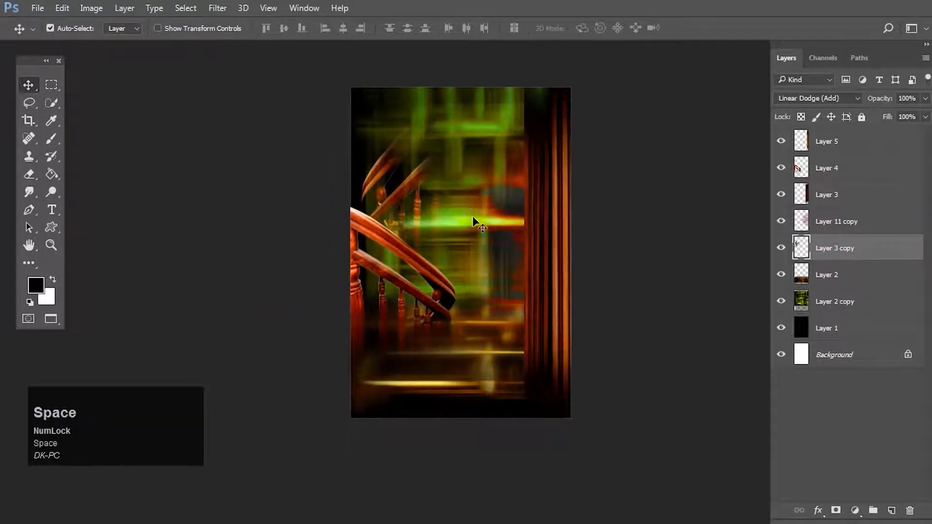
# Step: Float Untitled-1 in windowed display, copy the woman's cutout from IMG_9880.psd onto it, and dock the document again
pyautogui.press('f')
pyautogui.press('f')
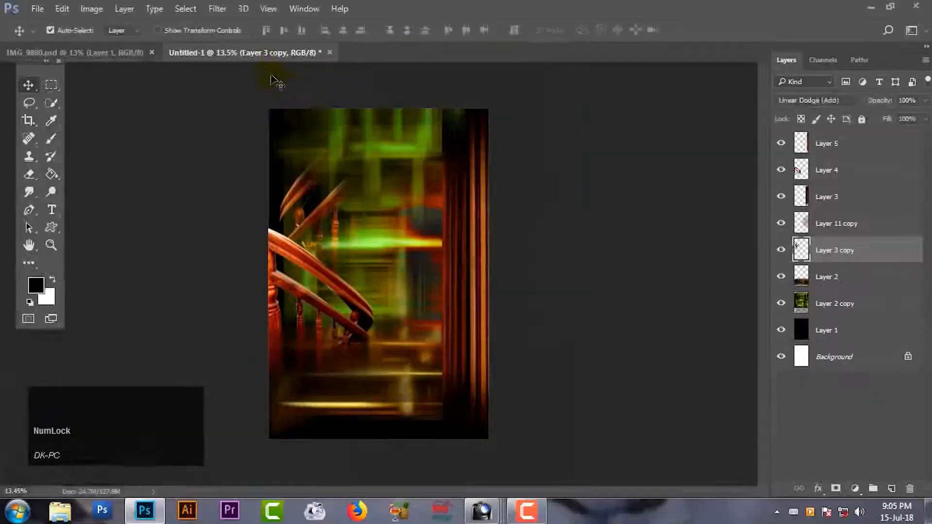
pyautogui.moveTo(256, 54); pyautogui.dragTo(182, 70)
pyautogui.click(135, 51)
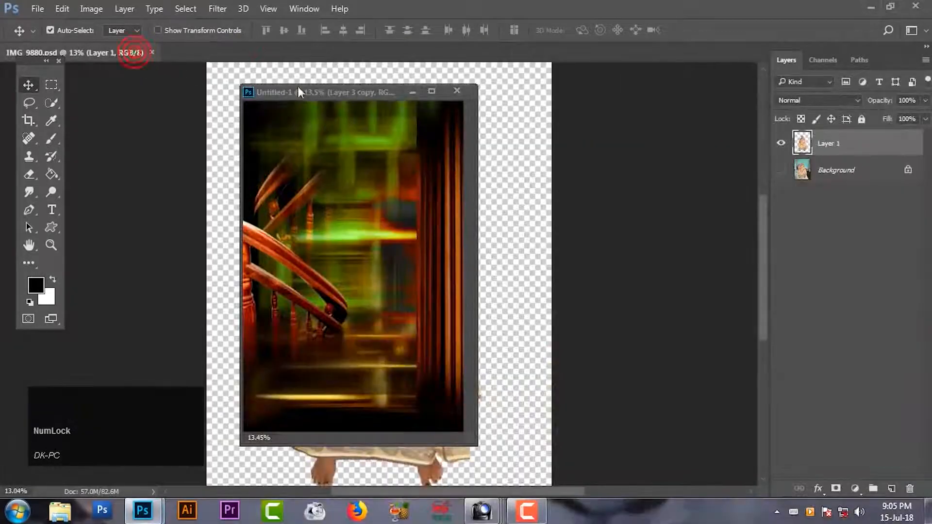
pyautogui.moveTo(299, 92); pyautogui.dragTo(471, 100)
pyautogui.moveTo(333, 233); pyautogui.dragTo(334, 232)
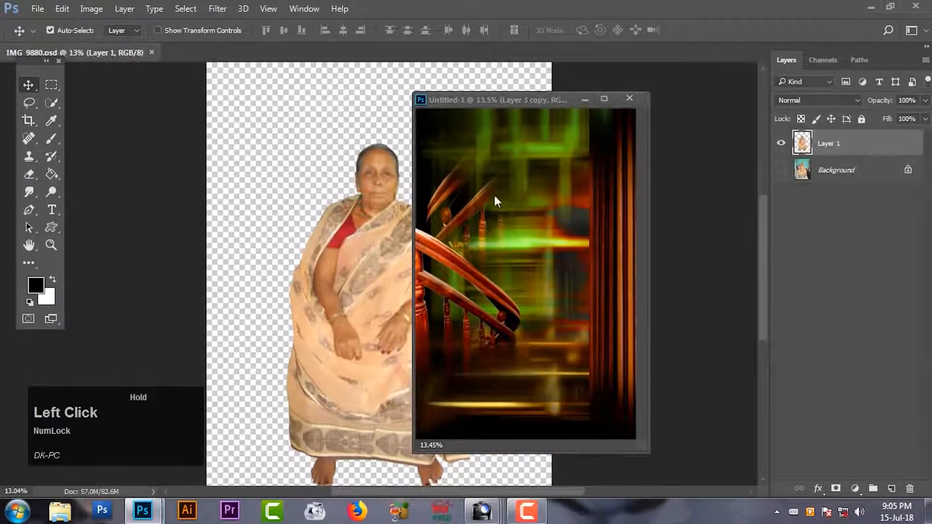
pyautogui.moveTo(381, 214); pyautogui.dragTo(522, 197)
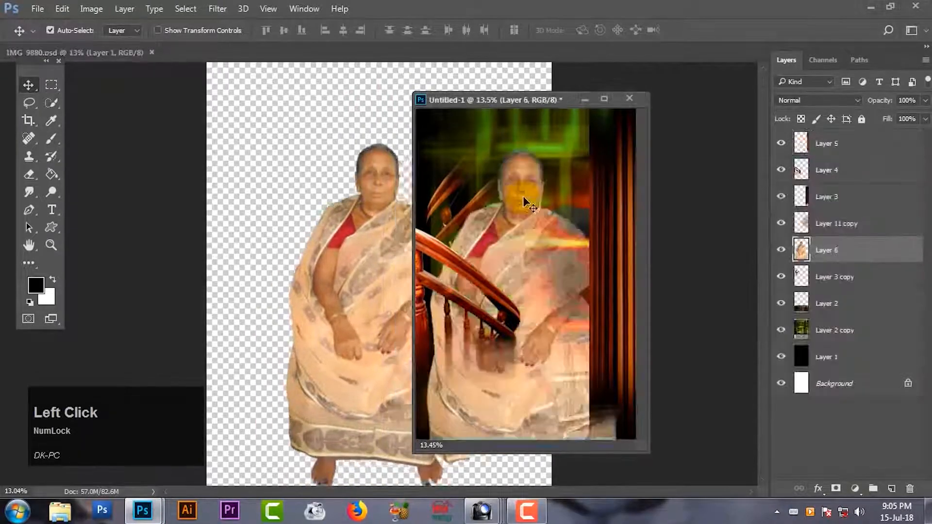
pyautogui.click(343, 138)
pyautogui.moveTo(496, 98); pyautogui.dragTo(402, 55)
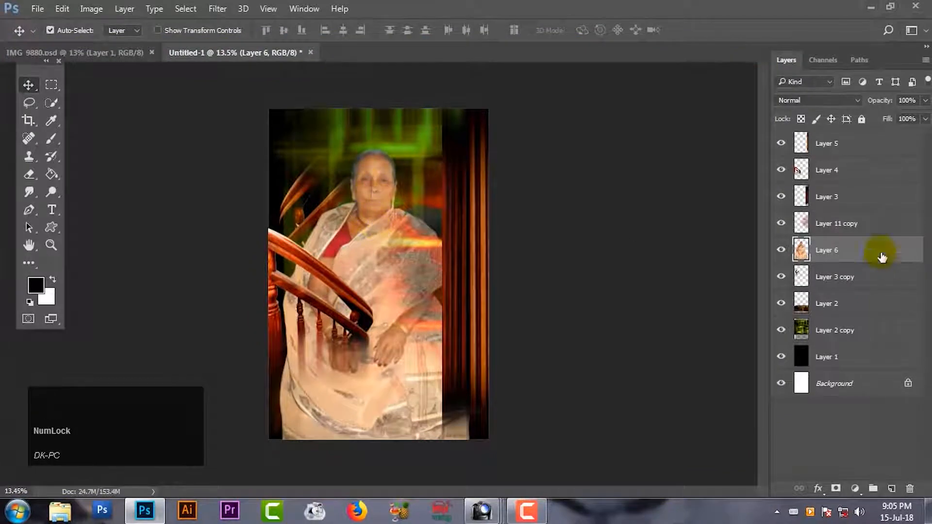
# Step: Bring the woman's Layer 6 to the top of the stack and scale her down to fit the canvas from head to feet
pyautogui.moveTo(882, 258); pyautogui.dragTo(779, 163)
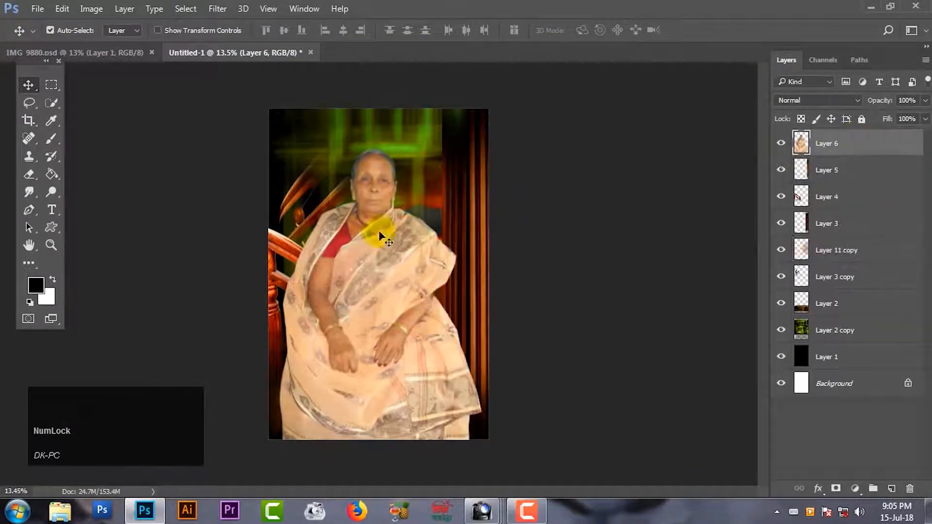
pyautogui.press('f')
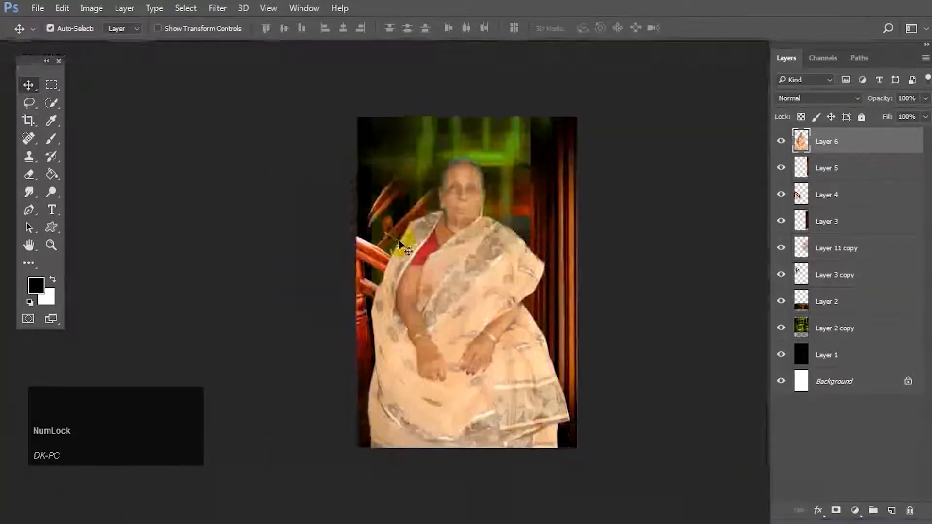
pyautogui.hotkey('ctrl', 't')
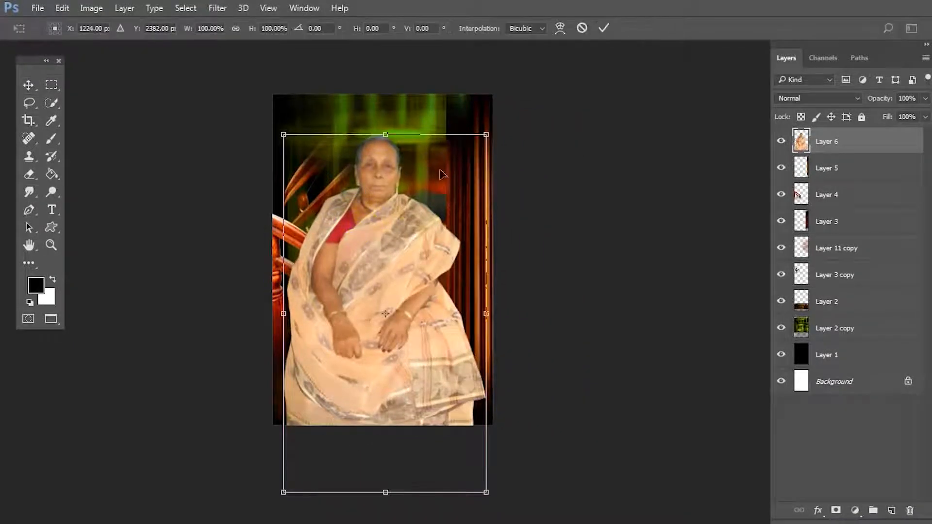
pyautogui.moveTo(486, 133); pyautogui.dragTo(447, 205)
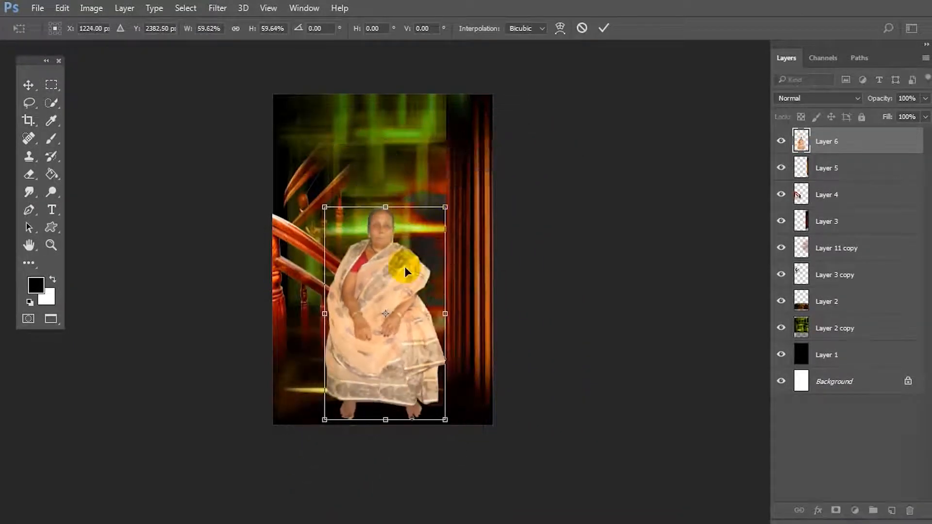
pyautogui.moveTo(404, 267); pyautogui.dragTo(388, 241)
pyautogui.moveTo(432, 173); pyautogui.dragTo(464, 132)
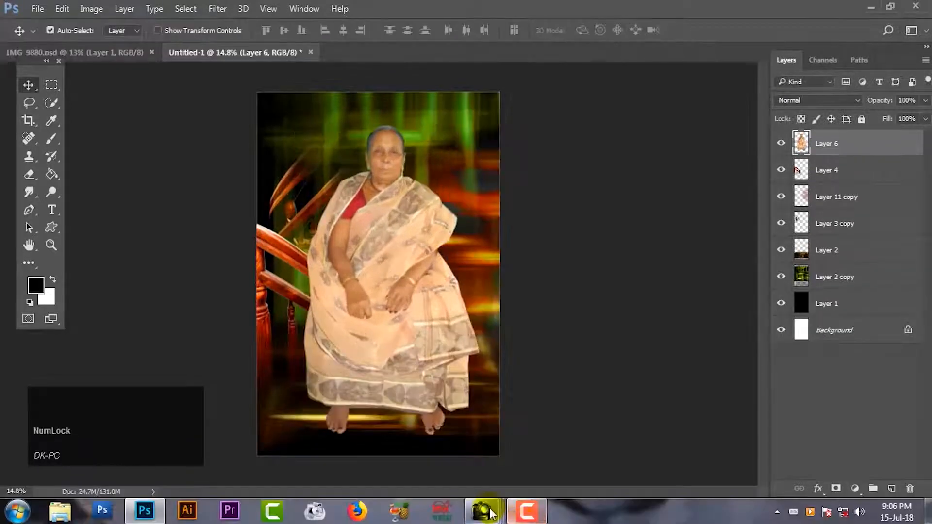
# Step: Switch to ACDSee's B-118 folder, open 03.psd in Photoshop, copy its masked stone-floor layer 06 into the composition, and close 03.psd
pyautogui.moveTo(486, 509)
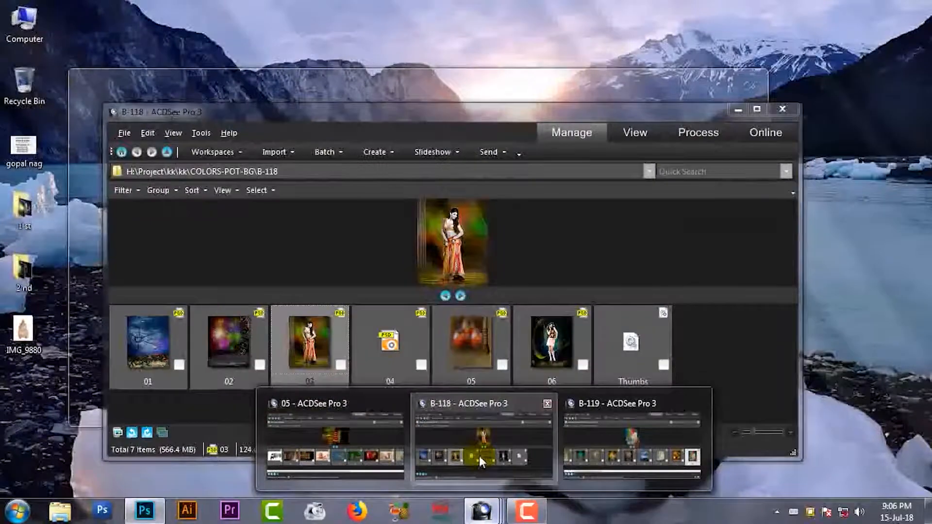
pyautogui.click(480, 456)
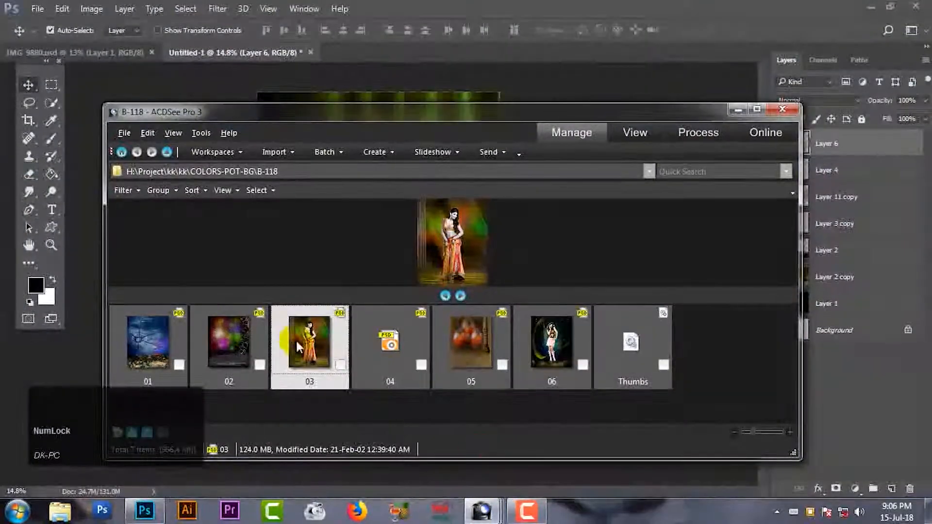
pyautogui.click(378, 49)
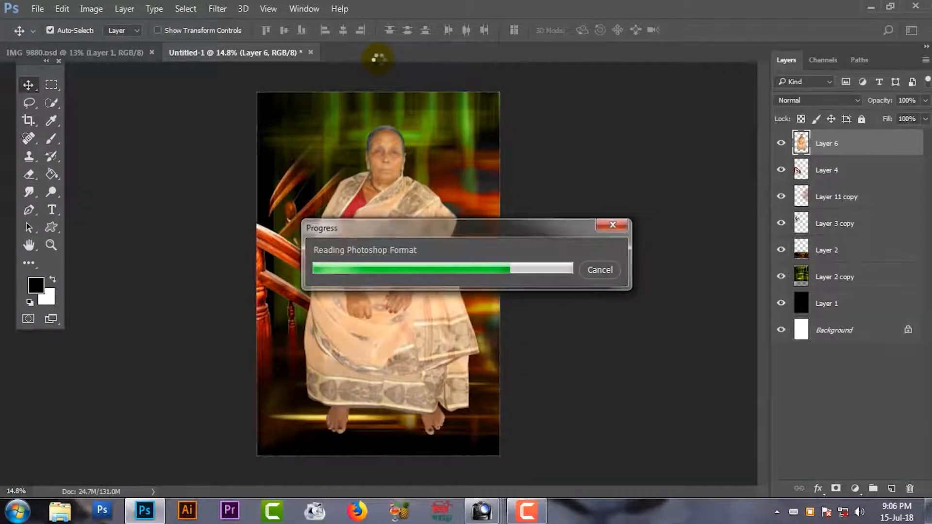
pyautogui.moveTo(380, 52); pyautogui.dragTo(498, 78)
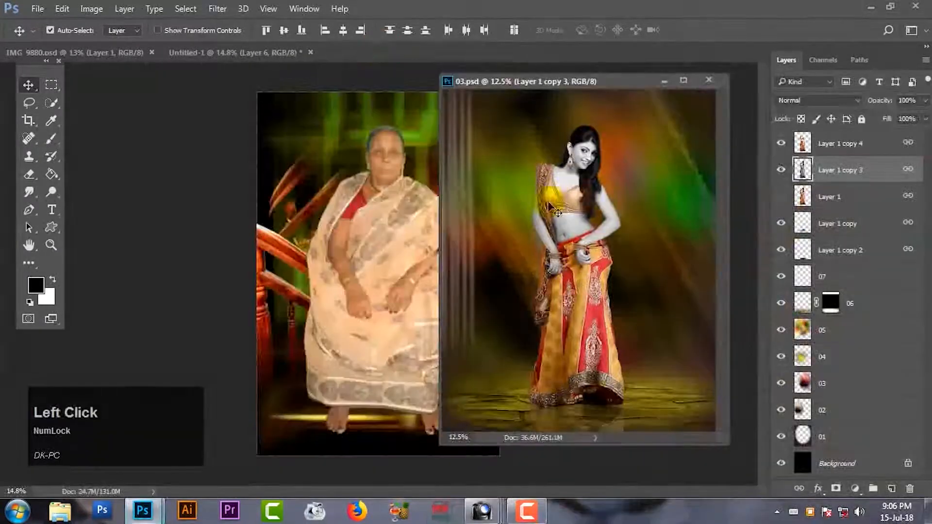
pyautogui.moveTo(627, 410); pyautogui.dragTo(387, 437)
pyautogui.click(709, 81)
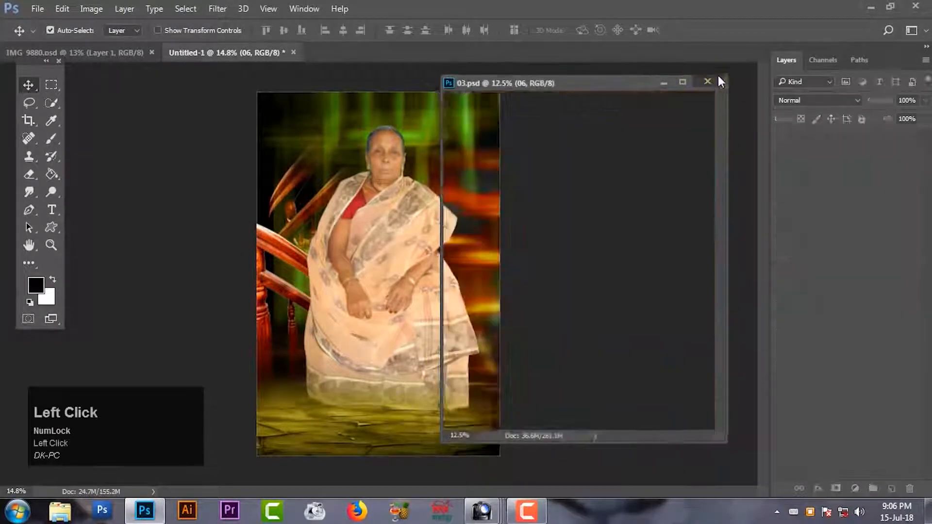
# Step: Place floor layer 06 directly below Layer 3 copy in the stack and reposition it beneath the woman's feet
pyautogui.press('f')
pyautogui.press('space')
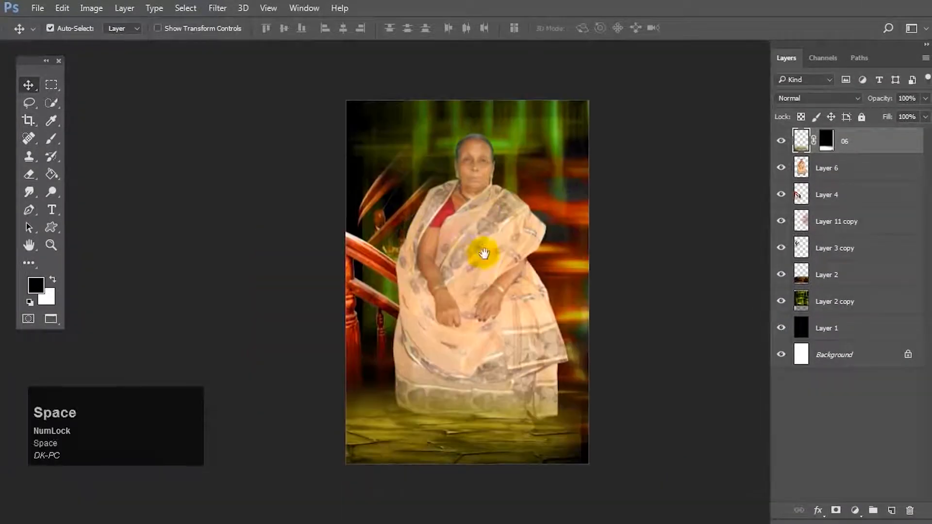
pyautogui.moveTo(483, 254); pyautogui.dragTo(438, 225)
pyautogui.moveTo(846, 140); pyautogui.dragTo(856, 251)
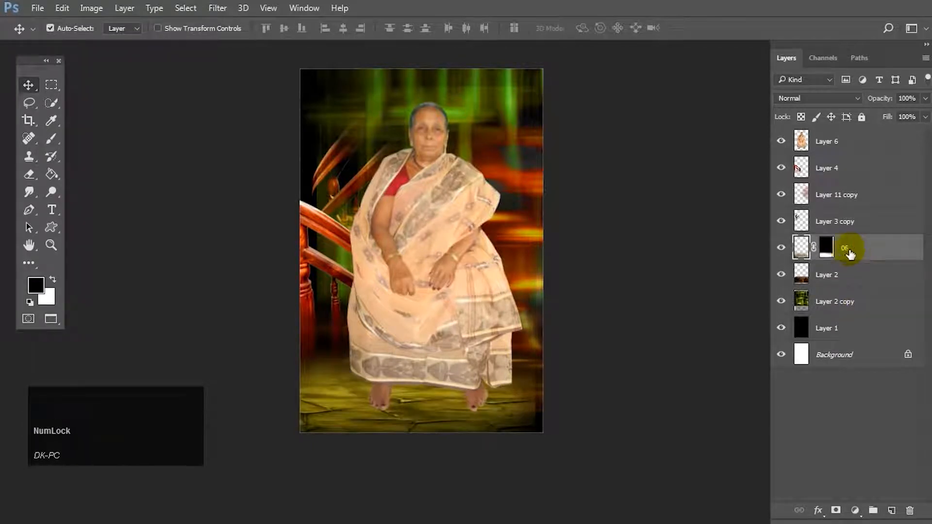
pyautogui.moveTo(421, 411)
pyautogui.mouseDown()
pyautogui.moveTo(434, 442)
pyautogui.moveTo(435, 385)
pyautogui.moveTo(437, 407)
pyautogui.mouseUp()
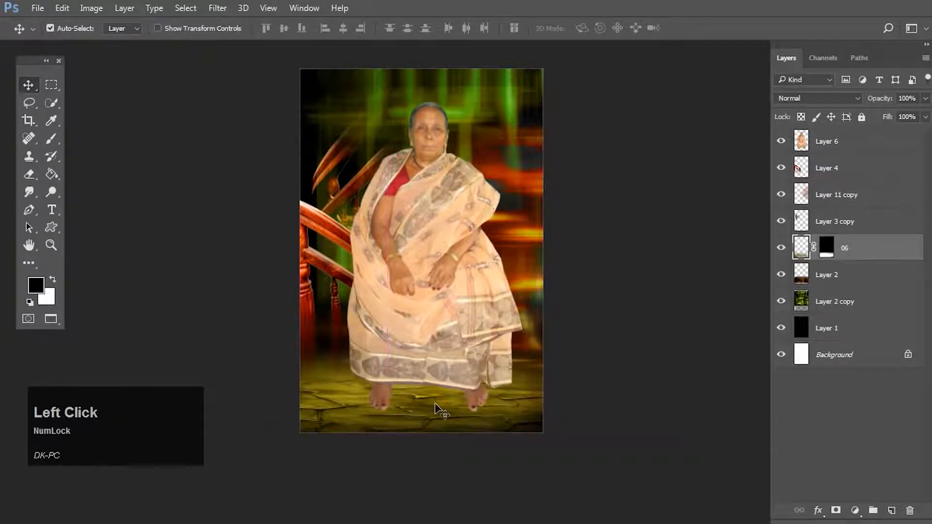
# Step: Apply a Perspective transform to floor layer 06, widening its near edge, and open the layer's blend mode choices
pyautogui.hotkey('ctrl', 't')
pyautogui.rightClick(437, 407)
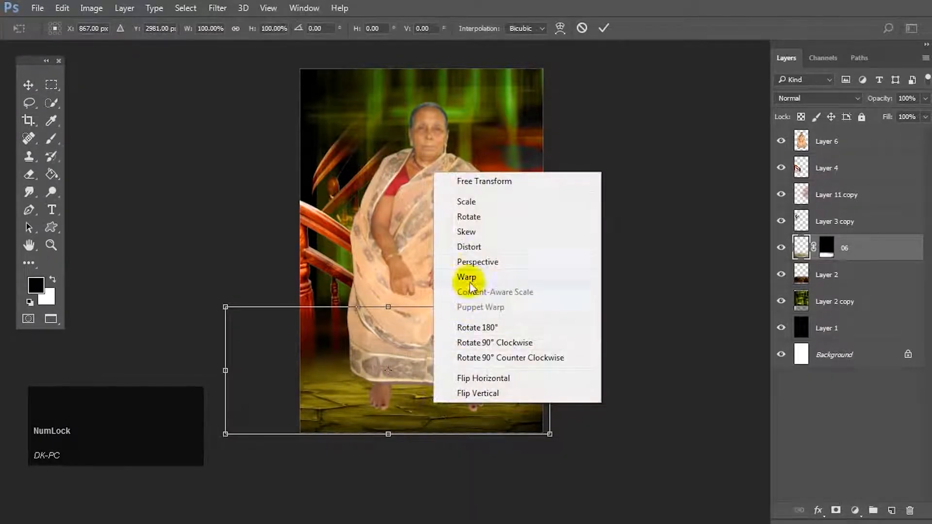
pyautogui.click(475, 263)
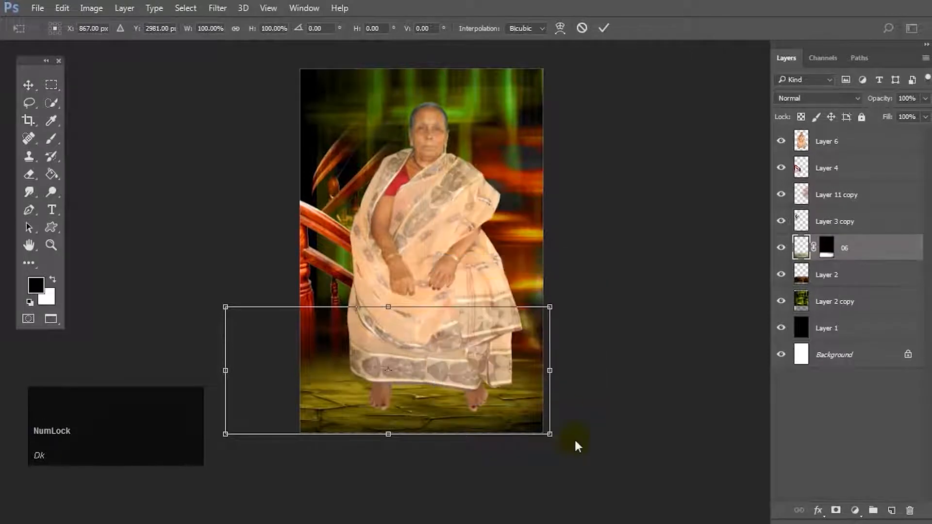
pyautogui.moveTo(550, 433); pyautogui.dragTo(600, 433)
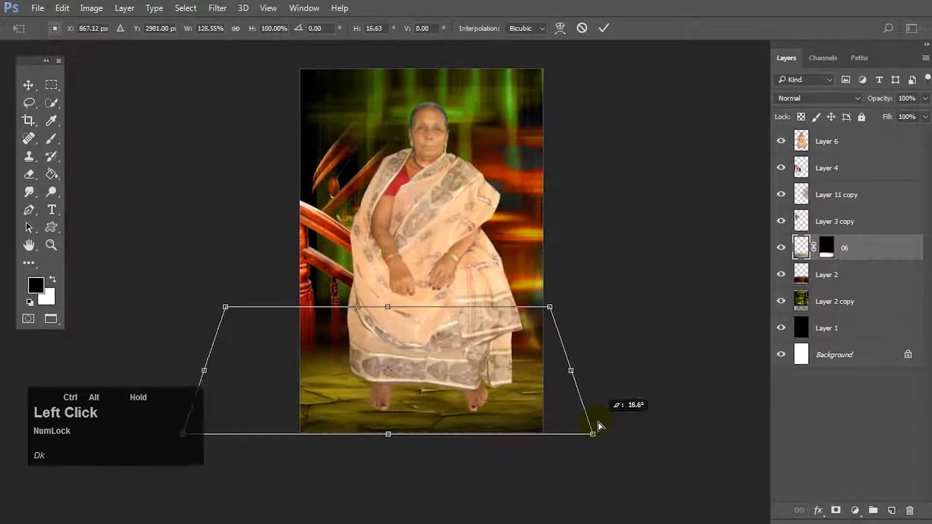
pyautogui.moveTo(551, 308); pyautogui.dragTo(542, 310)
pyautogui.moveTo(524, 331)
pyautogui.mouseDown()
pyautogui.moveTo(539, 344)
pyautogui.moveTo(556, 340)
pyautogui.moveTo(539, 335)
pyautogui.mouseUp()
pyautogui.click(601, 31)
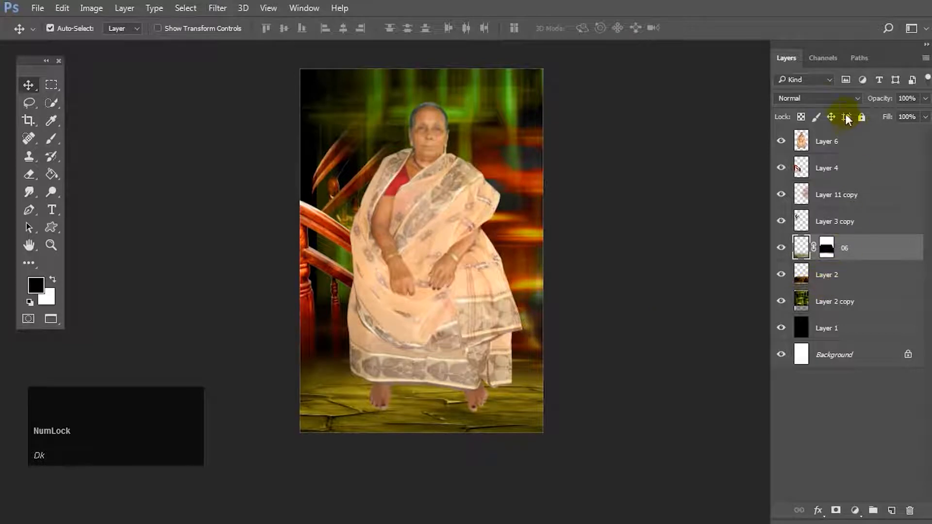
pyautogui.click(844, 98)
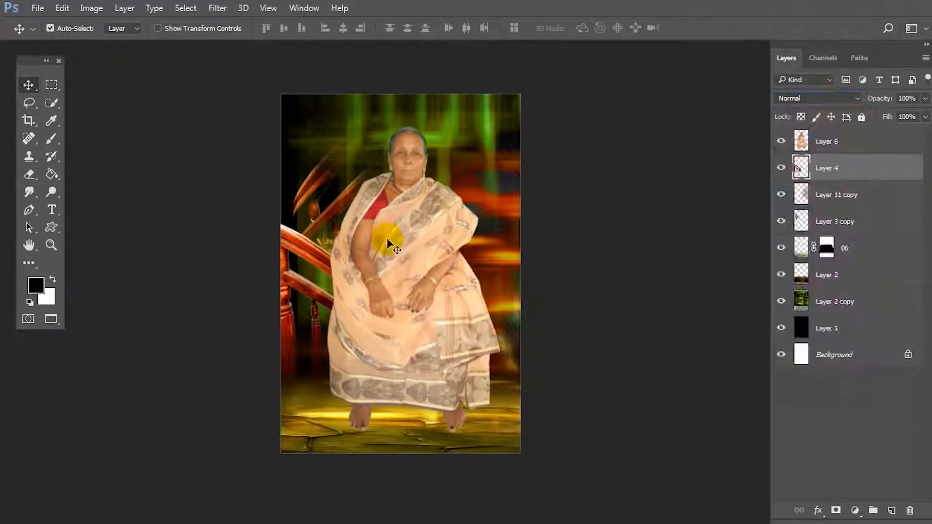
# Step: Copy the armchair from armchair_PNG7072.png into the composition directly above Layer 4 and close the armchair file
pyautogui.press('f')
pyautogui.press('f')
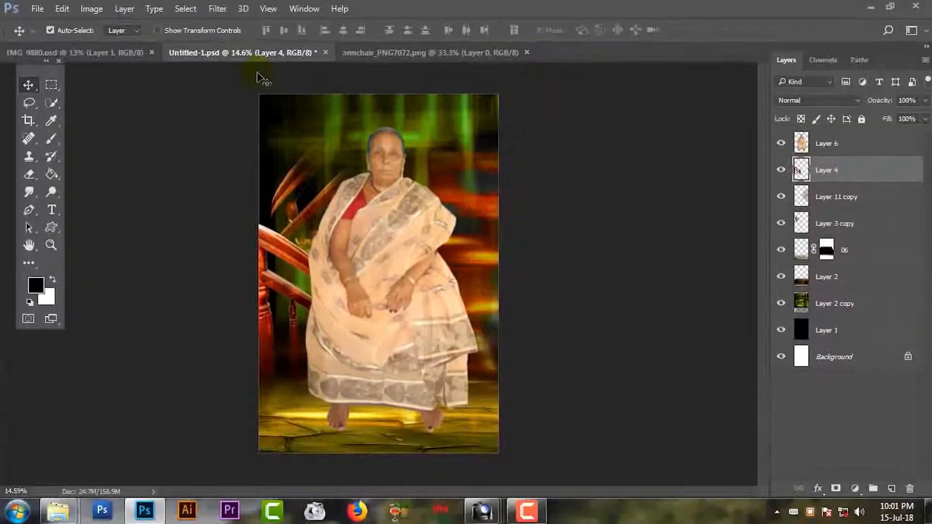
pyautogui.moveTo(407, 52); pyautogui.dragTo(452, 122)
pyautogui.moveTo(583, 221); pyautogui.dragTo(360, 215)
pyautogui.click(805, 107)
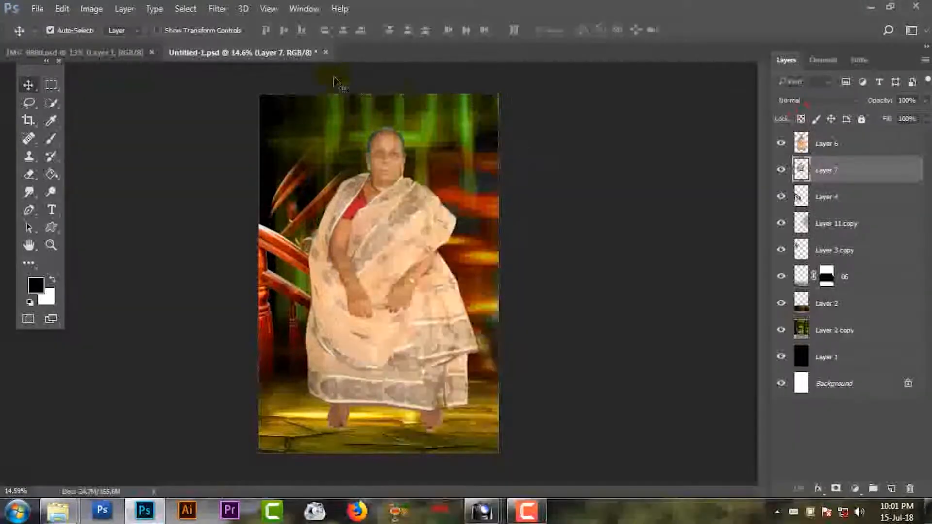
# Step: Enlarge the armchair on Layer 7 to frame the woman, and nudge her slightly lower so she appears seated in it
pyautogui.click(401, 177)
pyautogui.press('f')
pyautogui.moveTo(380, 192); pyautogui.dragTo(379, 192)
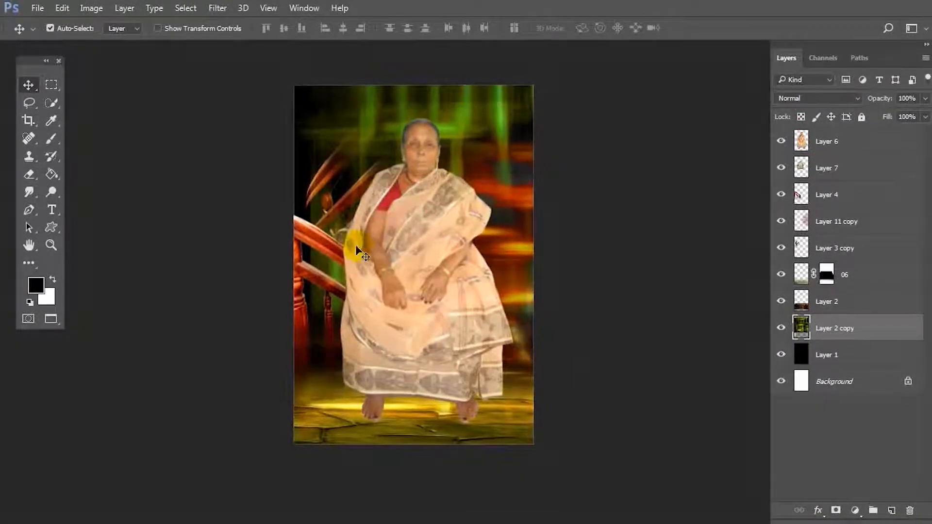
pyautogui.click(343, 235)
pyautogui.hotkey('ctrl', 't')
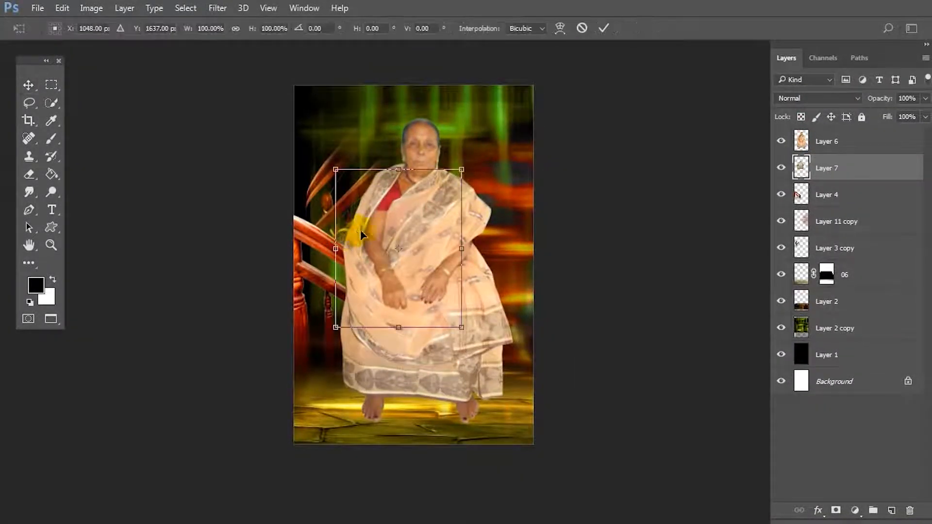
pyautogui.moveTo(462, 165); pyautogui.dragTo(511, 108)
pyautogui.moveTo(474, 189); pyautogui.dragTo(494, 209)
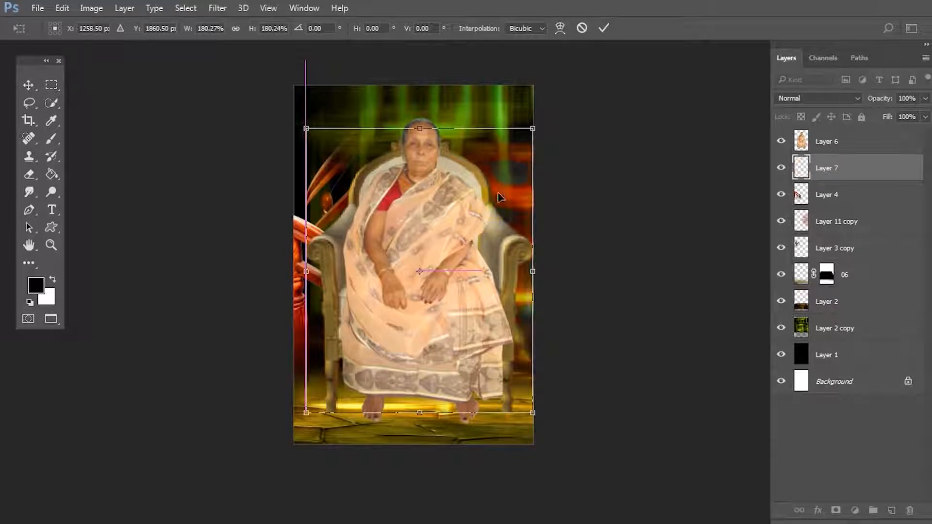
pyautogui.moveTo(533, 129); pyautogui.dragTo(528, 133)
pyautogui.click(604, 28)
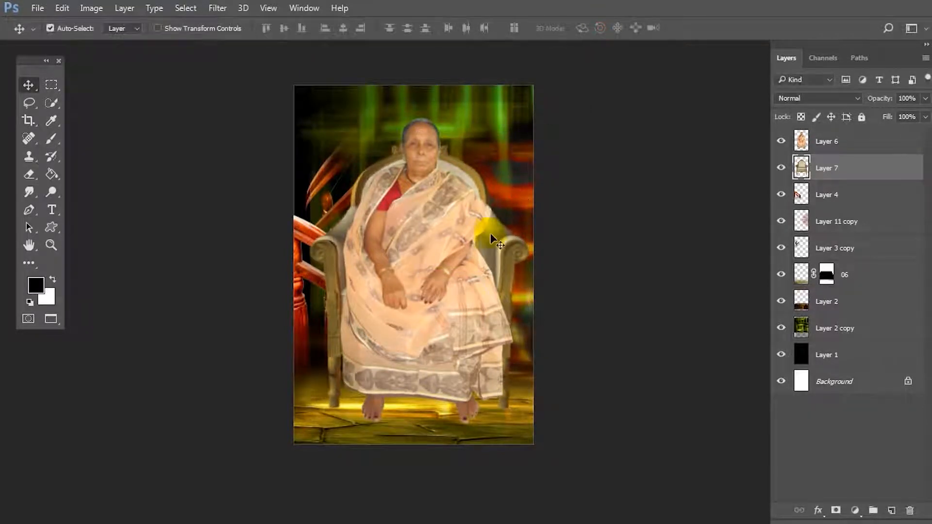
pyautogui.moveTo(491, 241); pyautogui.dragTo(491, 241)
pyautogui.moveTo(460, 269); pyautogui.dragTo(455, 268)
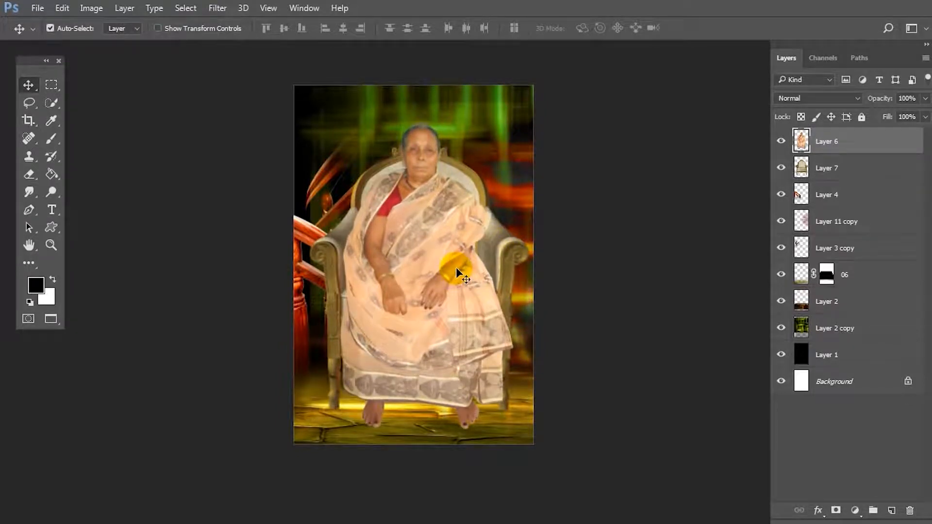
pyautogui.hotkey('ctrl', '0')
pyautogui.click(217, 8)
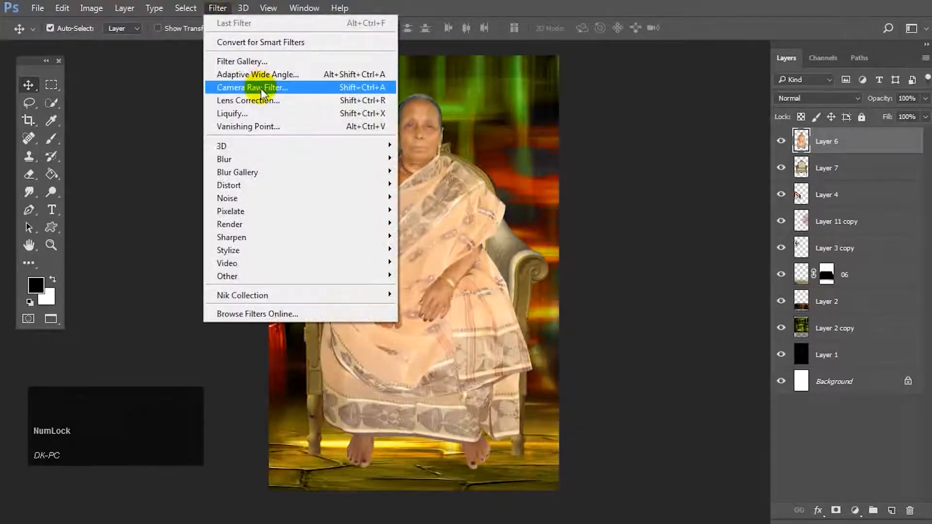
pyautogui.click(260, 88)
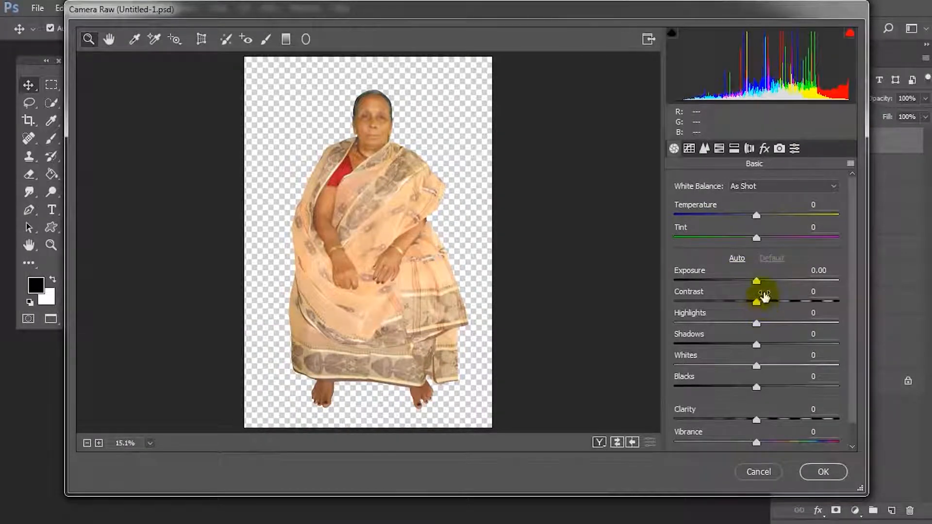
pyautogui.moveTo(766, 305)
pyautogui.mouseDown()
pyautogui.moveTo(801, 304)
pyautogui.moveTo(777, 302)
pyautogui.mouseUp()
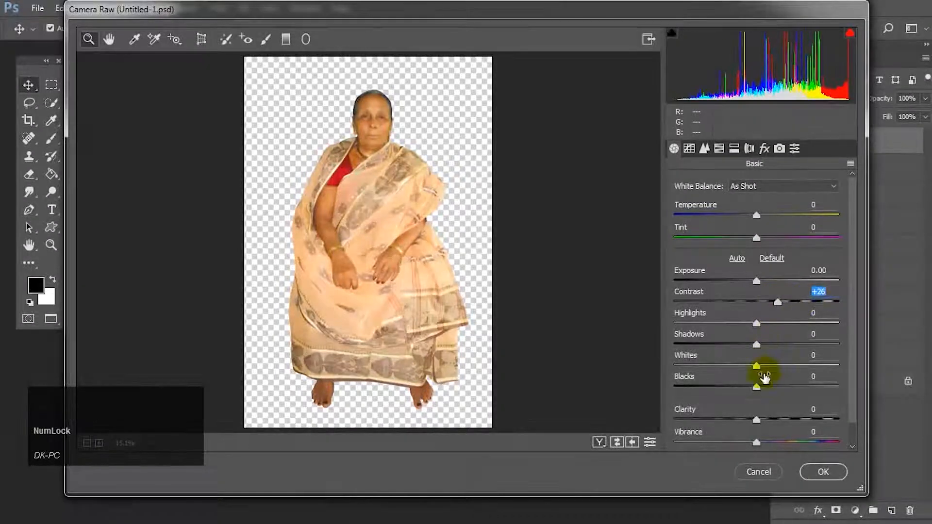
pyautogui.moveTo(756, 368); pyautogui.dragTo(743, 382)
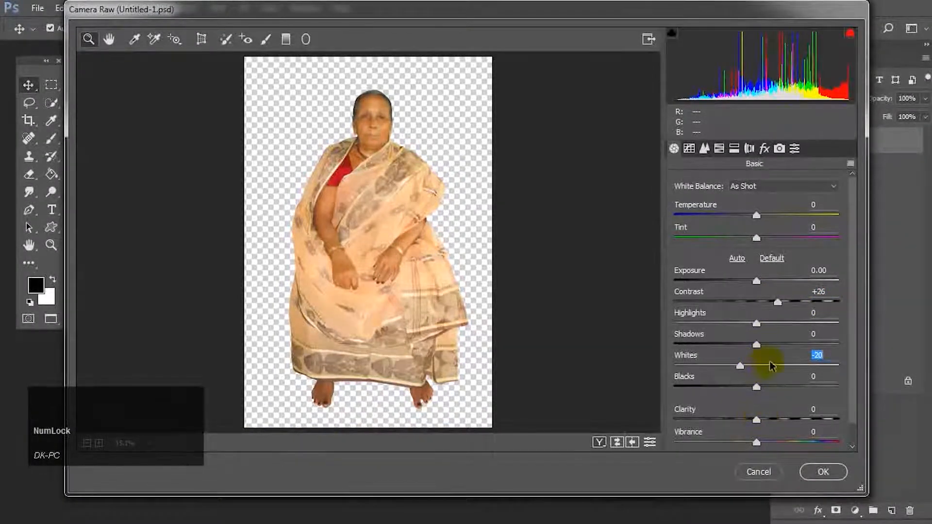
pyautogui.click(759, 472)
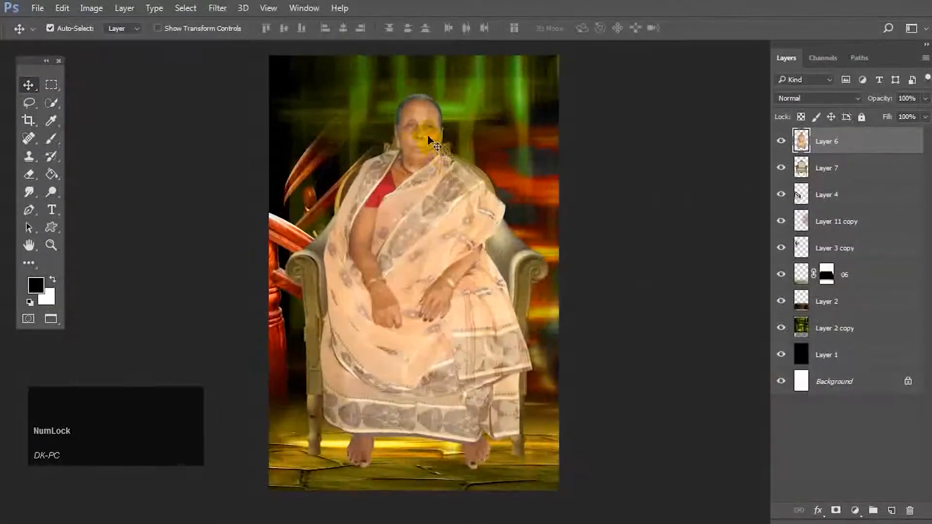
# Step: Add a Curves adjustment layer above Layer 6, mapping input 69 to output 51 and input 209 to output 220
pyautogui.scroll(3, 428, 137)
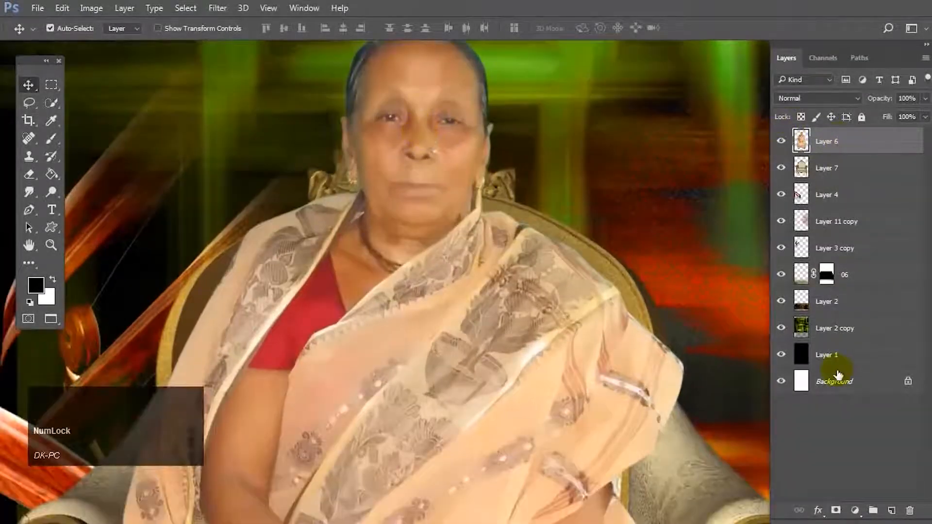
pyautogui.click(856, 511)
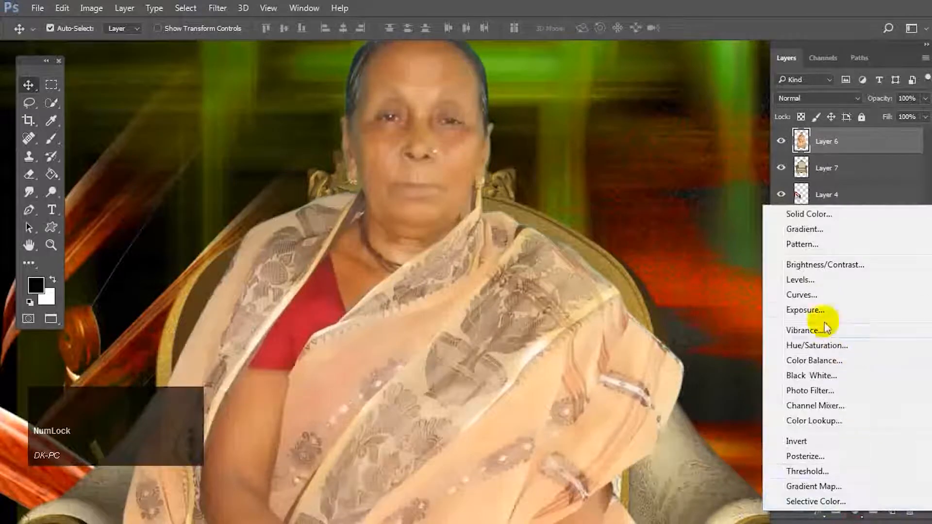
pyautogui.click(800, 296)
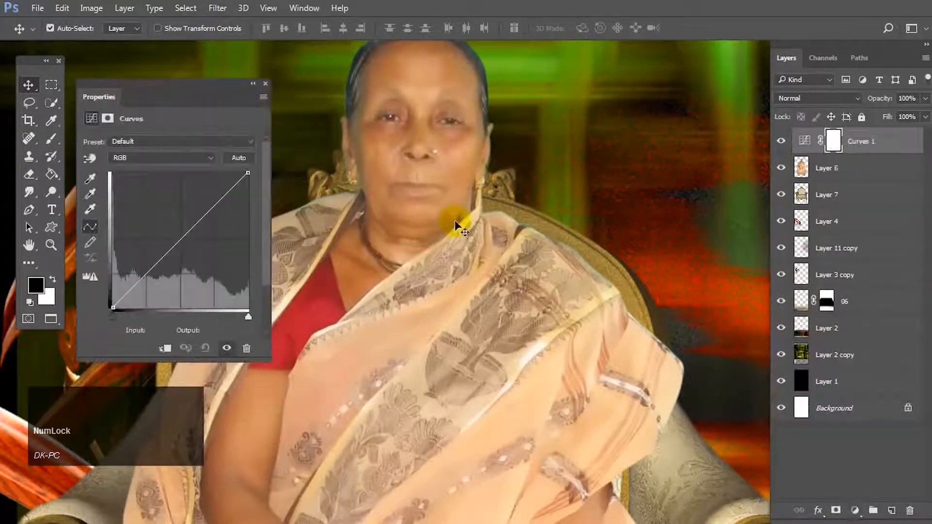
pyautogui.scroll(-3, 458, 219)
pyautogui.moveTo(224, 195); pyautogui.dragTo(224, 192)
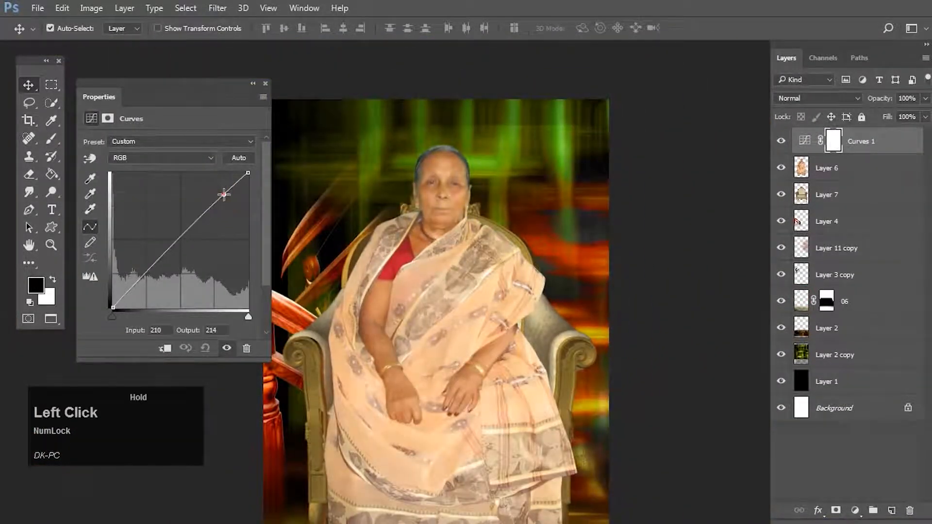
pyautogui.moveTo(143, 276); pyautogui.dragTo(149, 281)
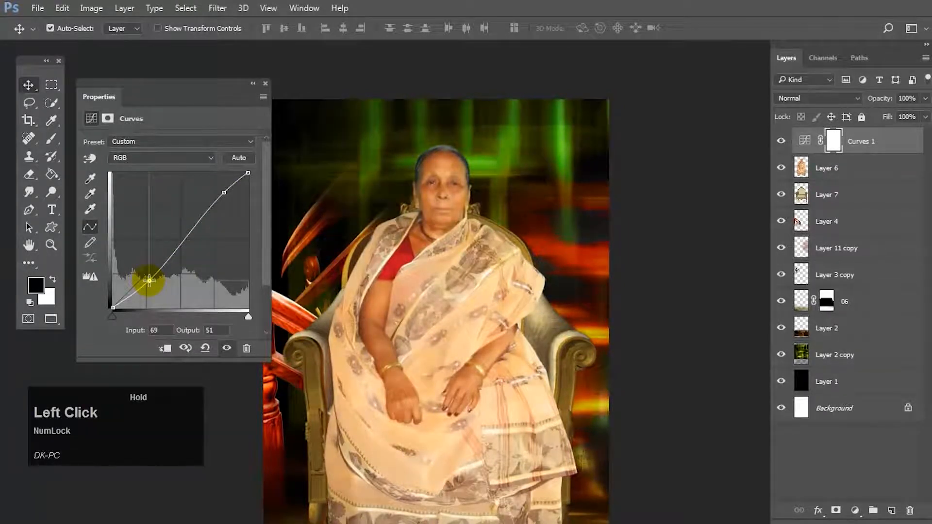
pyautogui.moveTo(222, 191); pyautogui.dragTo(222, 190)
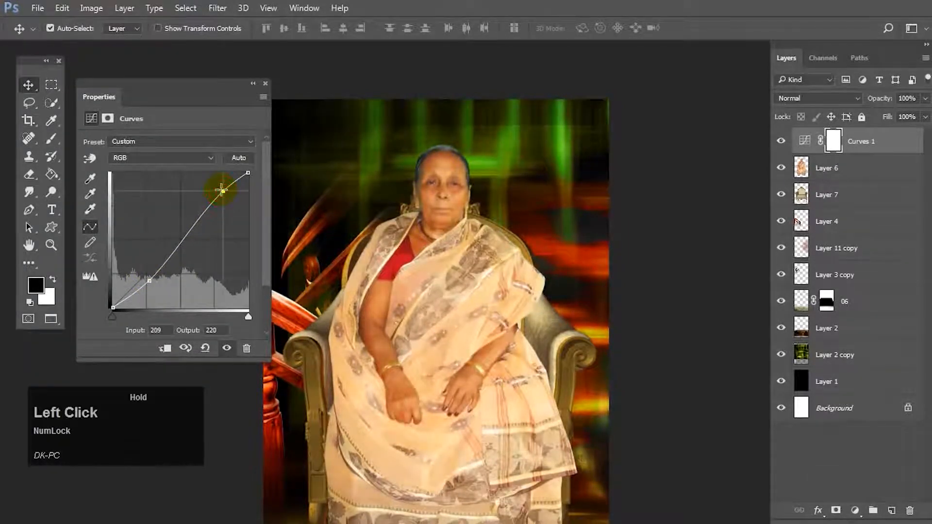
pyautogui.click(265, 84)
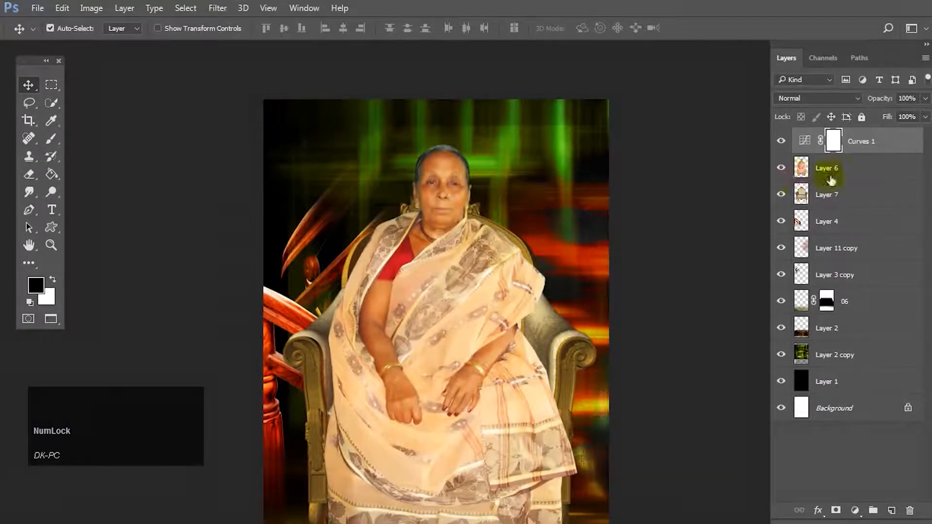
# Step: Clip the Curves 1 adjustment to the woman's Layer 6 and compare the image with the adjustment off and on
pyautogui.rightClick(861, 136)
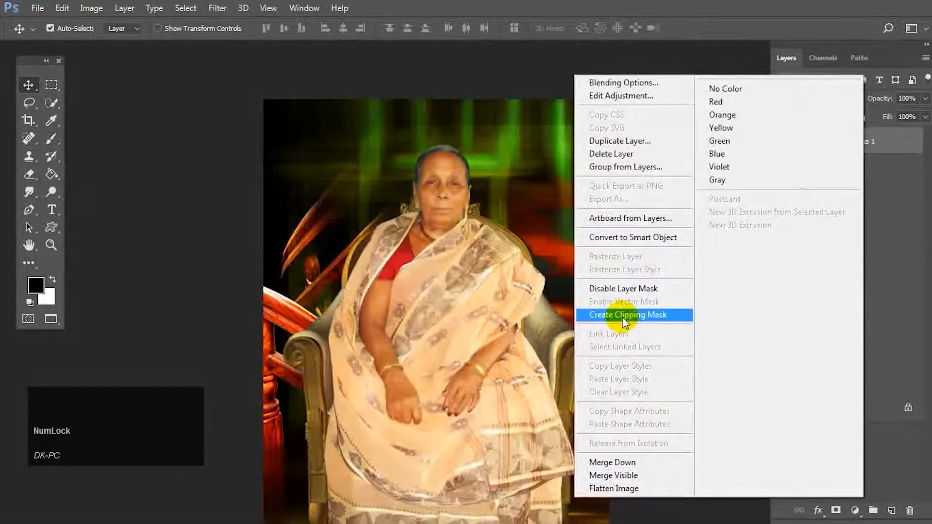
pyautogui.click(625, 315)
pyautogui.click(781, 142)
pyautogui.click(782, 141)
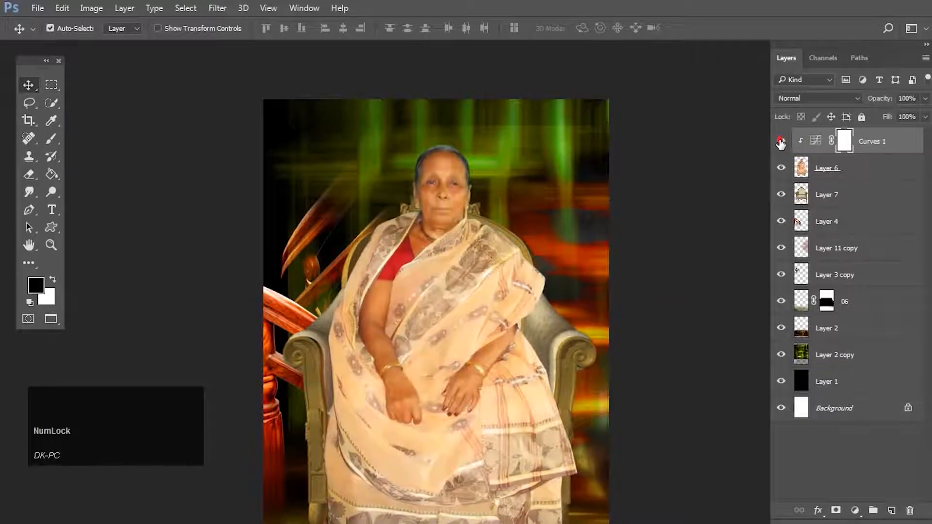
# Step: Add a clipped Levels adjustment directly above Layer 6 with the black input at 10 and the white input at 252
pyautogui.click(837, 166)
pyautogui.click(855, 511)
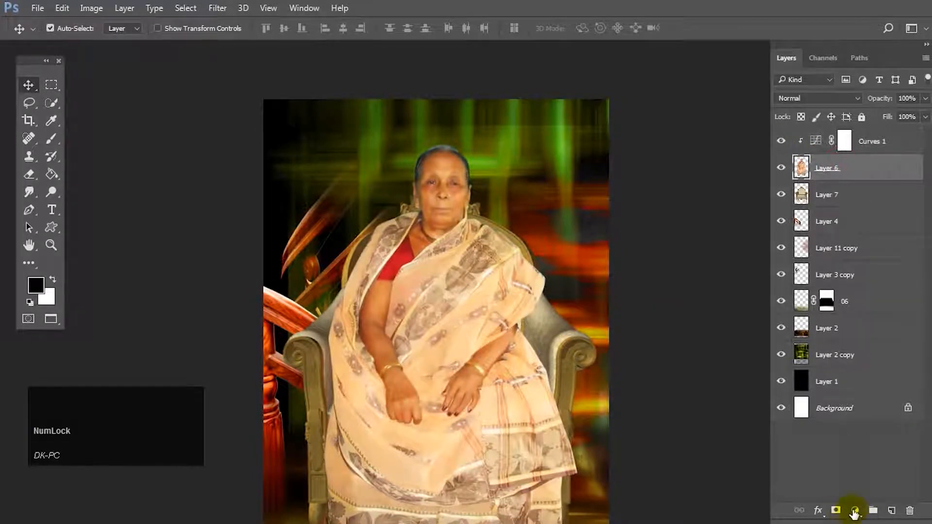
pyautogui.click(802, 277)
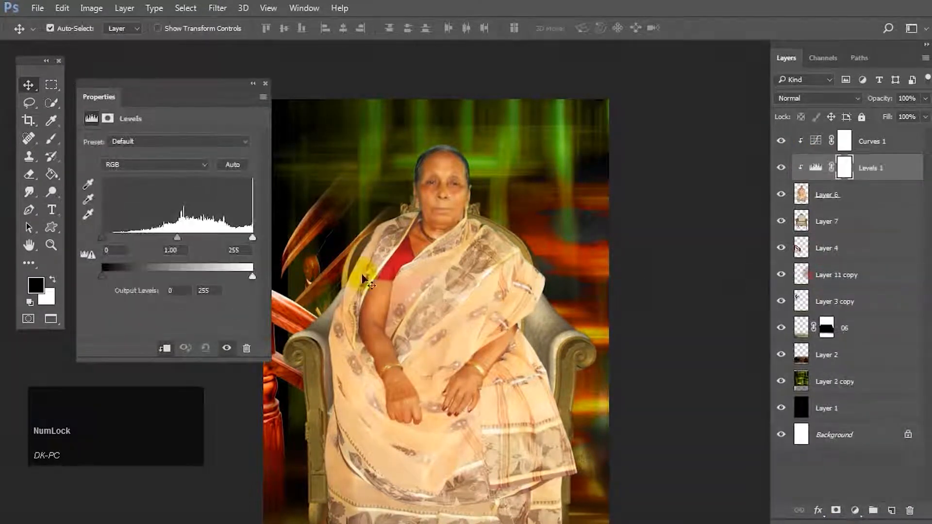
pyautogui.moveTo(101, 235); pyautogui.dragTo(108, 235)
pyautogui.moveTo(252, 238); pyautogui.dragTo(251, 238)
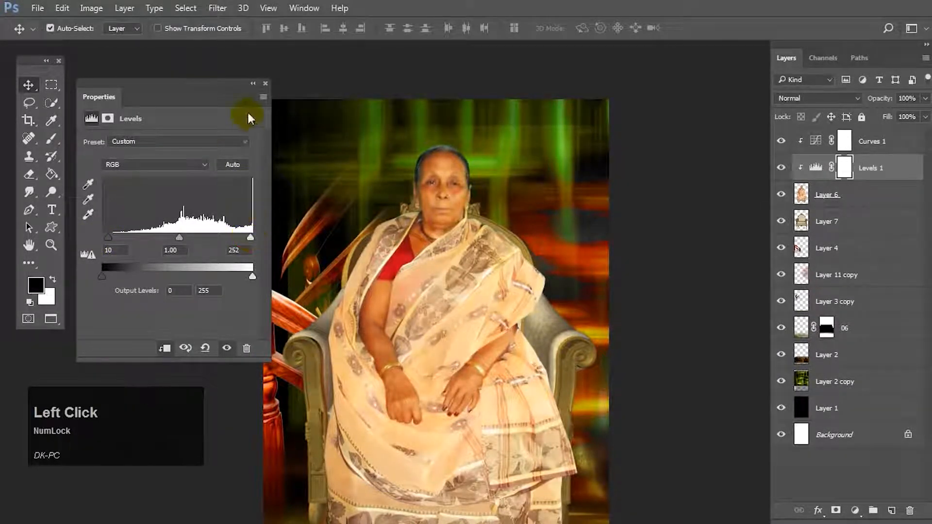
pyautogui.click(266, 83)
# Step: Draw a freehand Lasso selection around the woman's head, neck and the shoulder with the red blouse sleeve
pyautogui.scroll(-3, 456, 262)
pyautogui.press('space')
pyautogui.moveTo(467, 257); pyautogui.dragTo(445, 197)
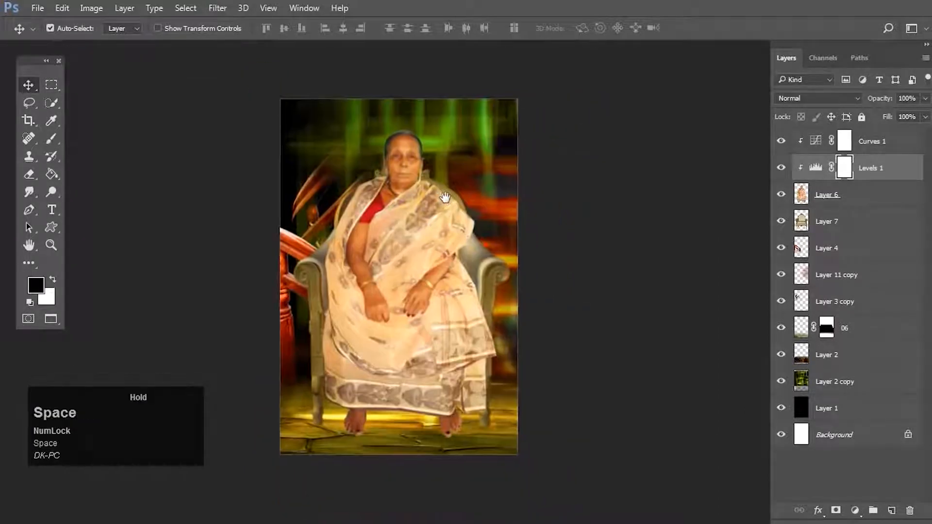
pyautogui.scroll(4, 425, 192)
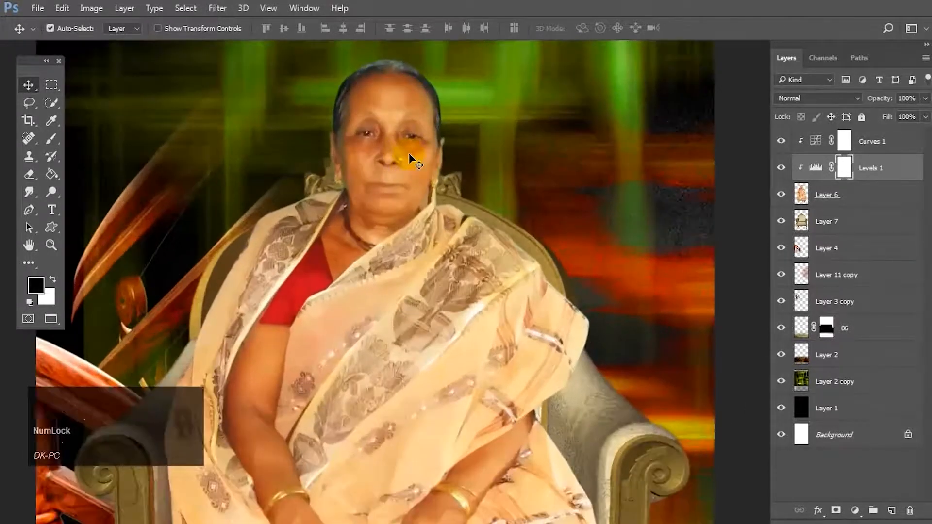
pyautogui.scroll(-2, 418, 162)
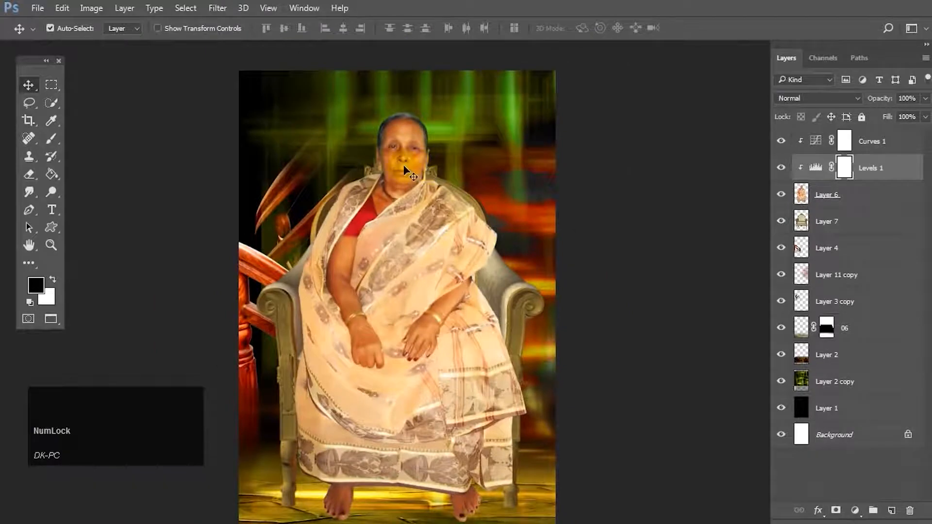
pyautogui.scroll(2, 399, 155)
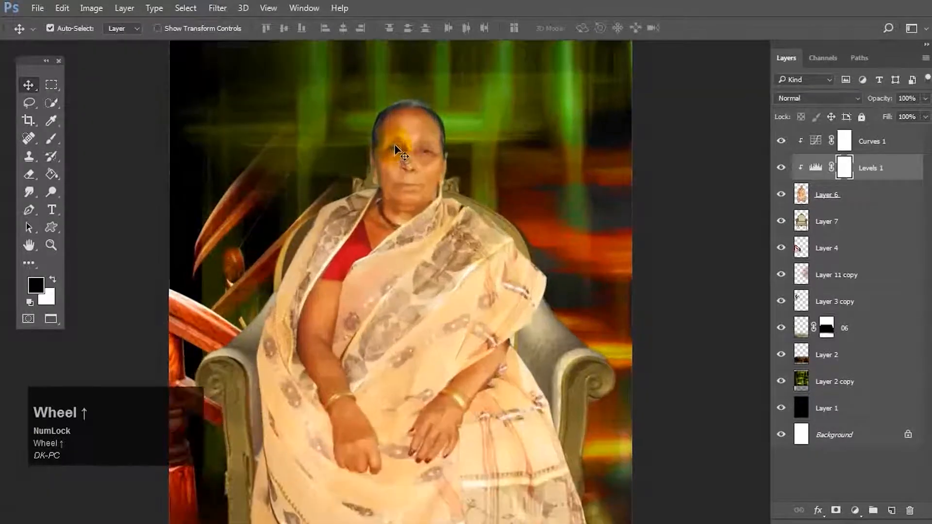
pyautogui.click(29, 102)
pyautogui.moveTo(421, 88); pyautogui.dragTo(386, 91)
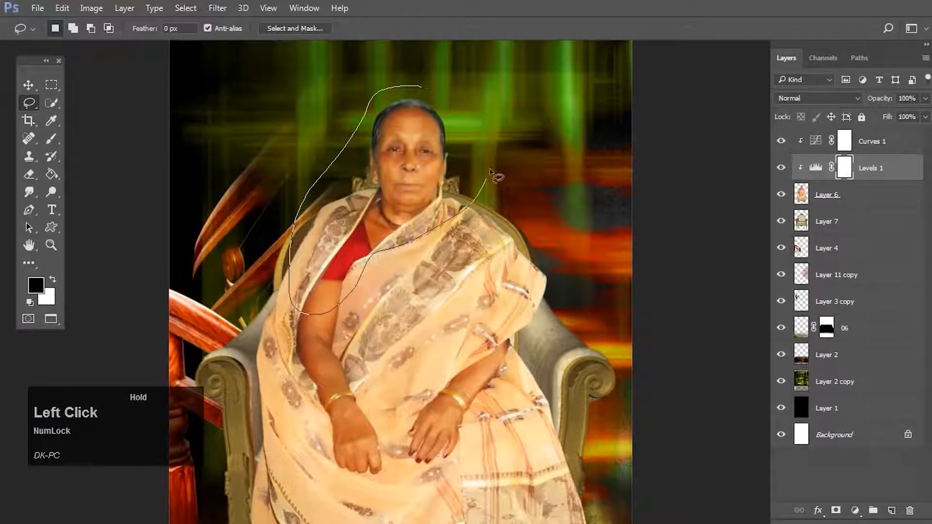
pyautogui.moveTo(456, 108); pyautogui.dragTo(457, 108)
# Step: Feather the head and shoulder selection by 25 pixels
pyautogui.rightClick(418, 157)
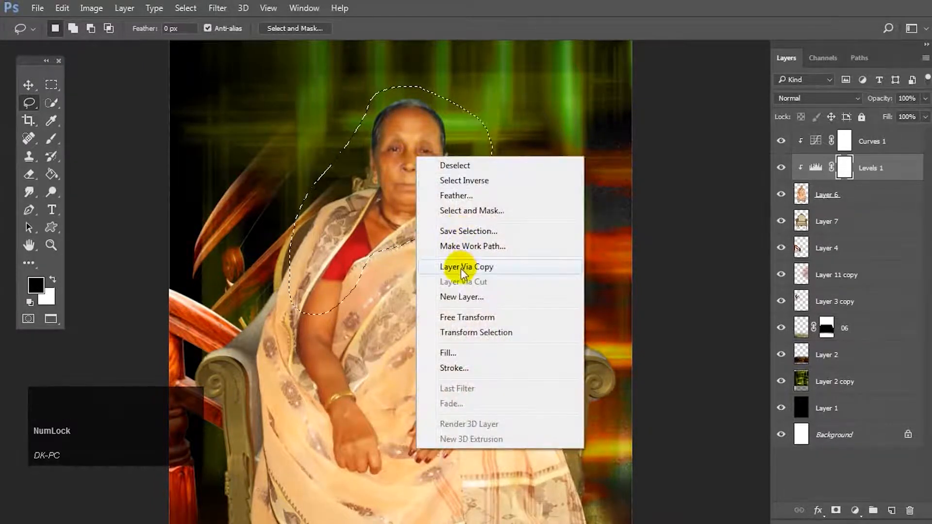
pyautogui.click(459, 195)
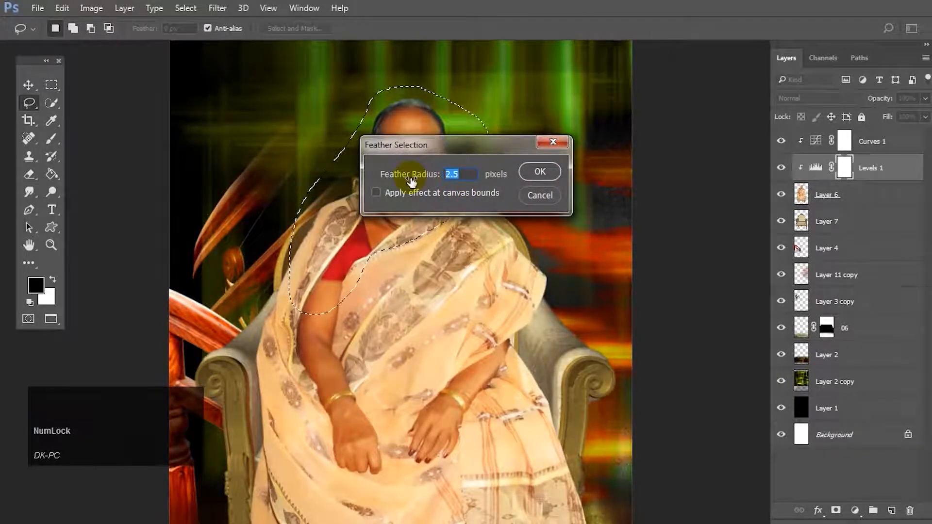
pyautogui.write('25')
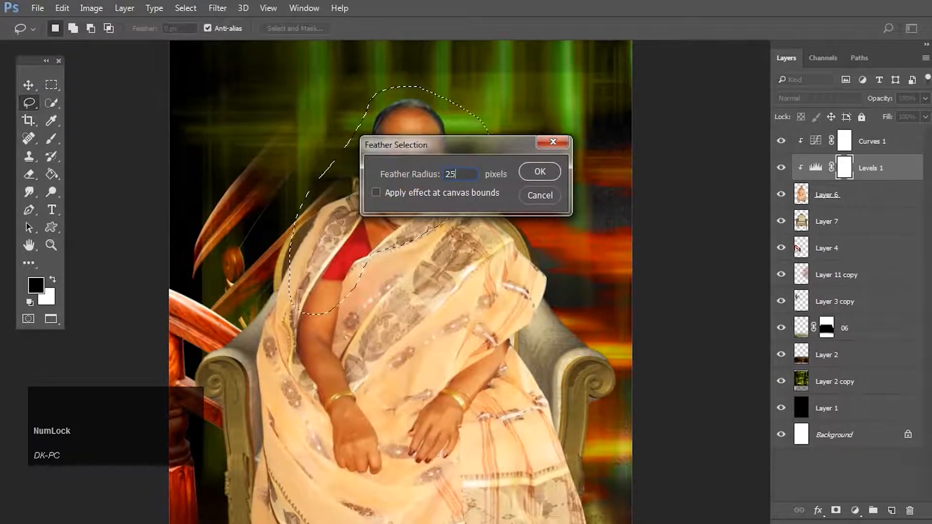
pyautogui.click(541, 172)
# Step: Brighten the selected face area on Layer 6 with a direct Curves adjustment mapping input 121 to output 131
pyautogui.click(91, 8)
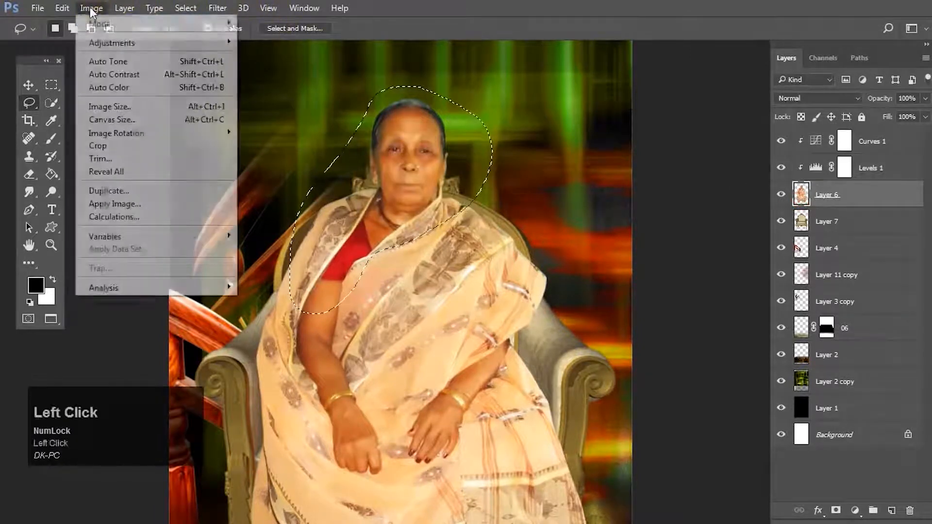
pyautogui.moveTo(121, 43)
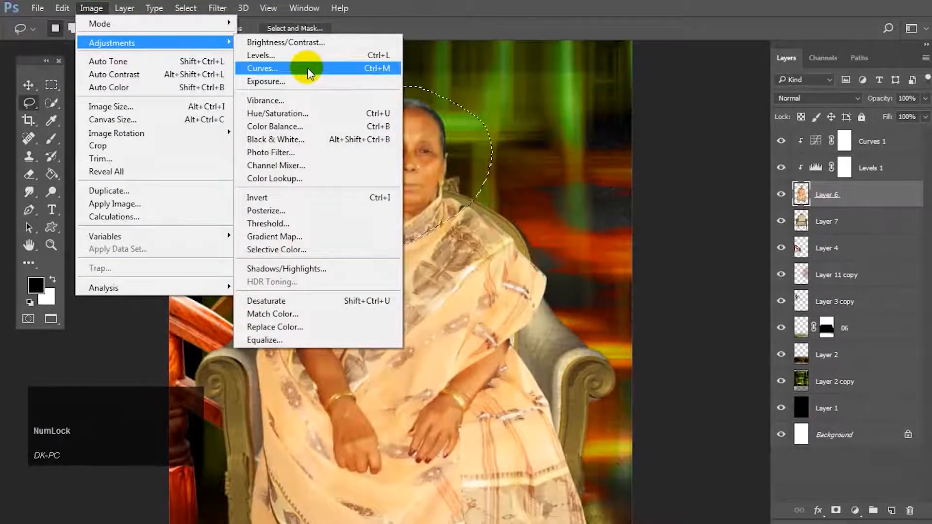
pyautogui.click(310, 73)
pyautogui.moveTo(407, 184); pyautogui.dragTo(741, 134)
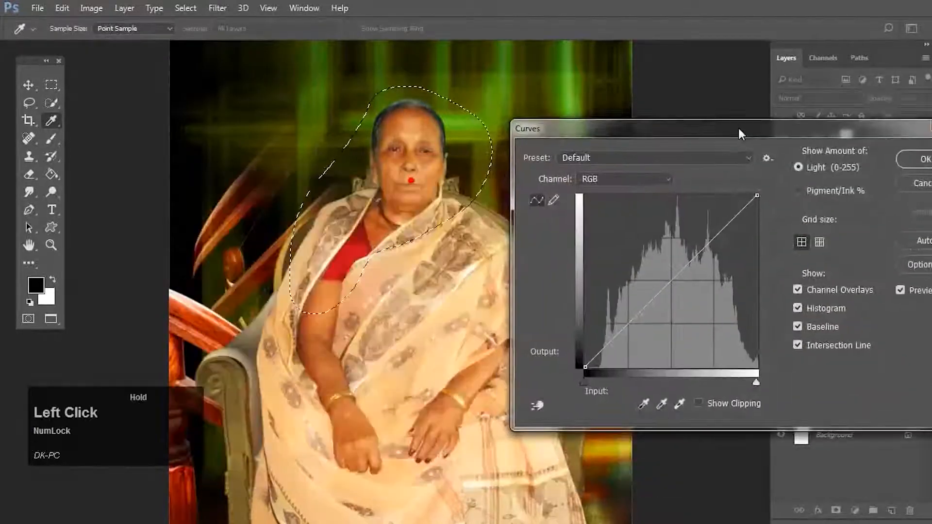
pyautogui.moveTo(659, 281); pyautogui.dragTo(666, 278)
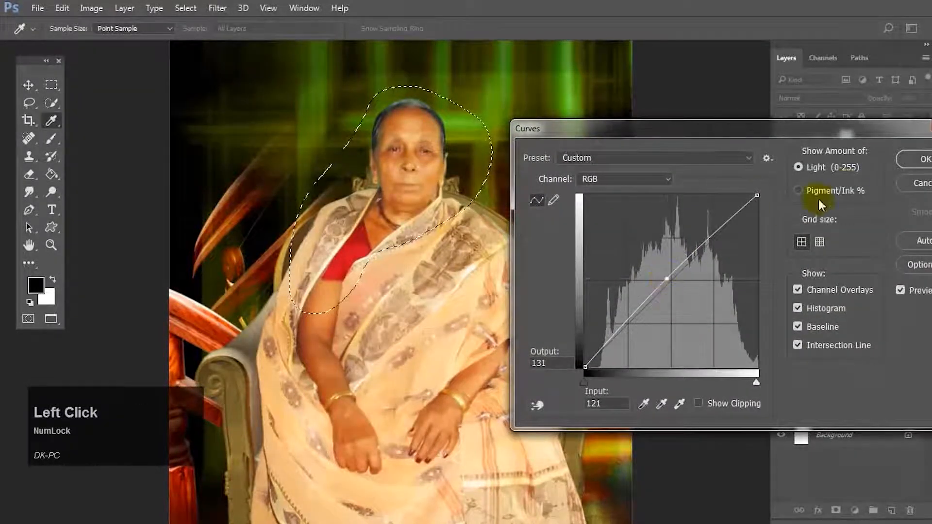
pyautogui.click(911, 158)
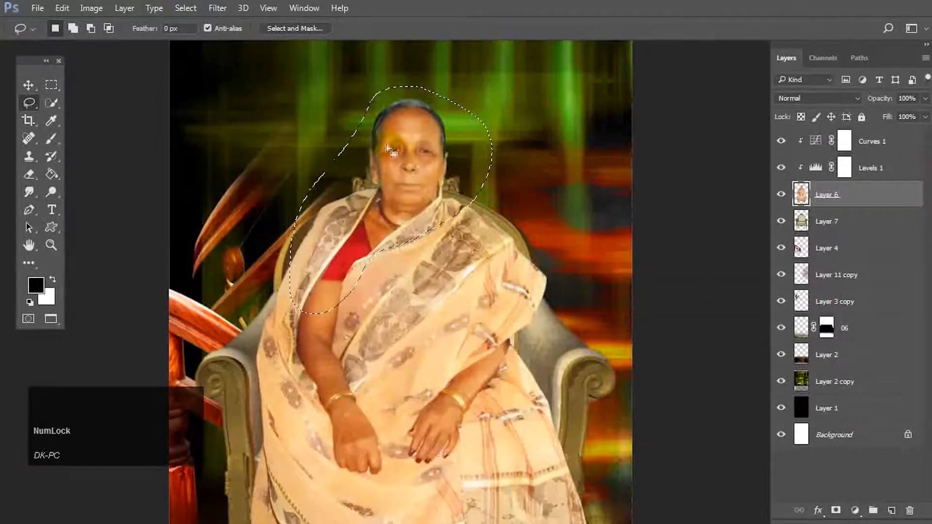
# Step: Clear the selection around the woman's head and shoulder
pyautogui.hotkey('ctrl', 'd')
pyautogui.scroll(-5, 404, 147)
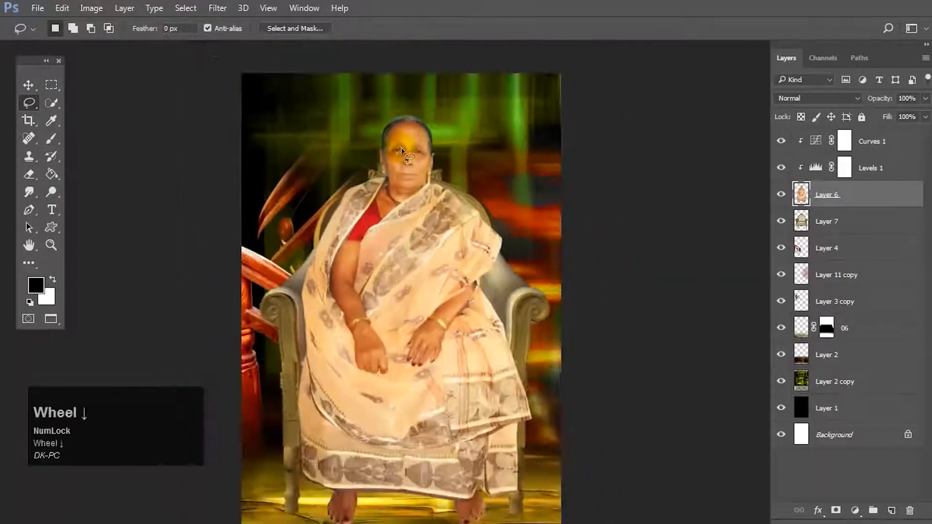
pyautogui.moveTo(425, 167); pyautogui.dragTo(404, 156)
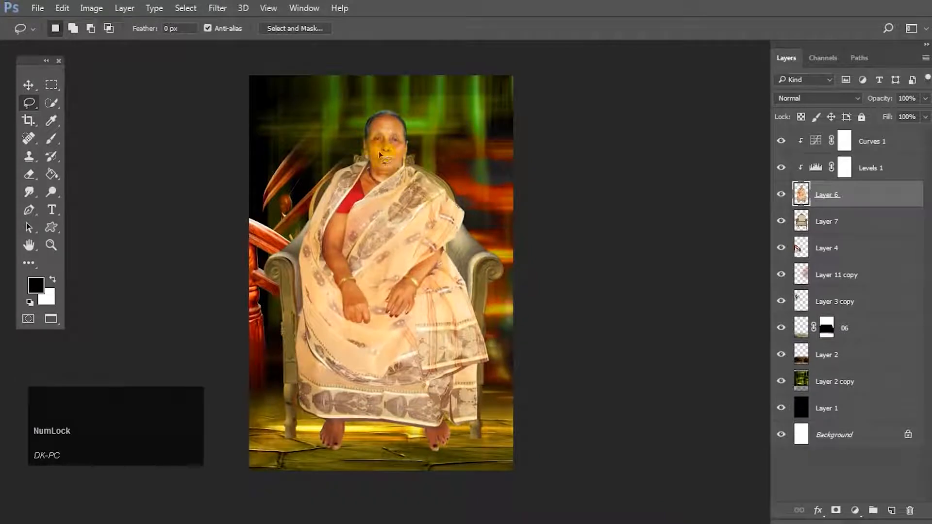
pyautogui.click(382, 134)
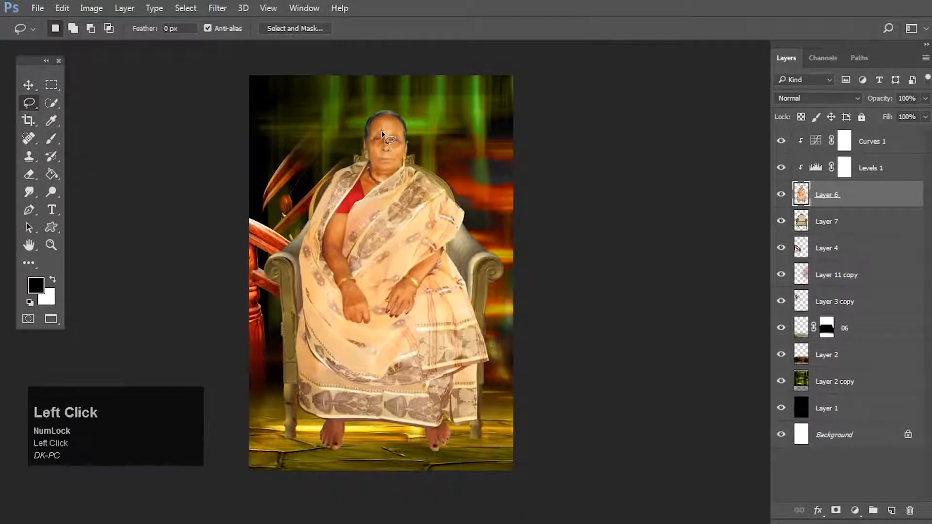
# Step: Apply a direct Selective Color adjustment to Layer 6, setting Yellow to -19% in the Yellows with the Relative method
pyautogui.click(92, 9)
pyautogui.click(127, 48)
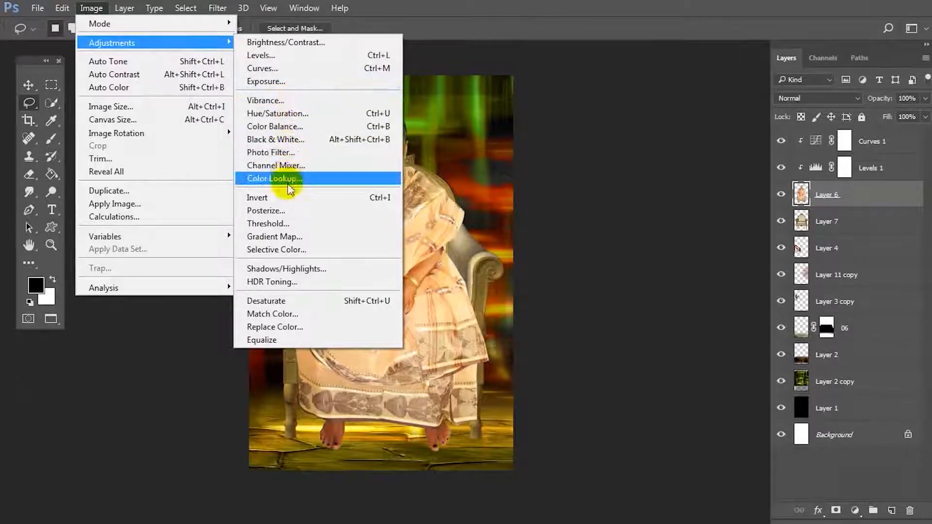
pyautogui.click(285, 254)
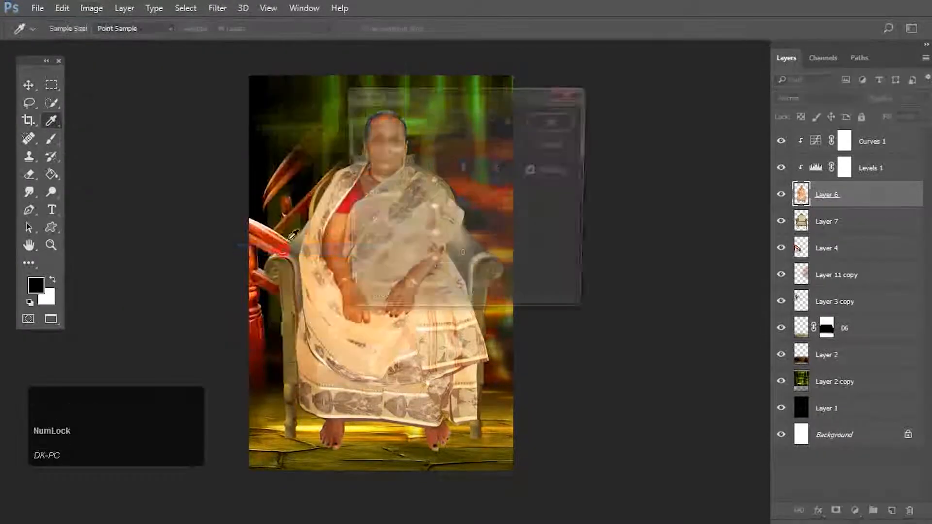
pyautogui.moveTo(405, 97); pyautogui.dragTo(529, 77)
pyautogui.click(621, 136)
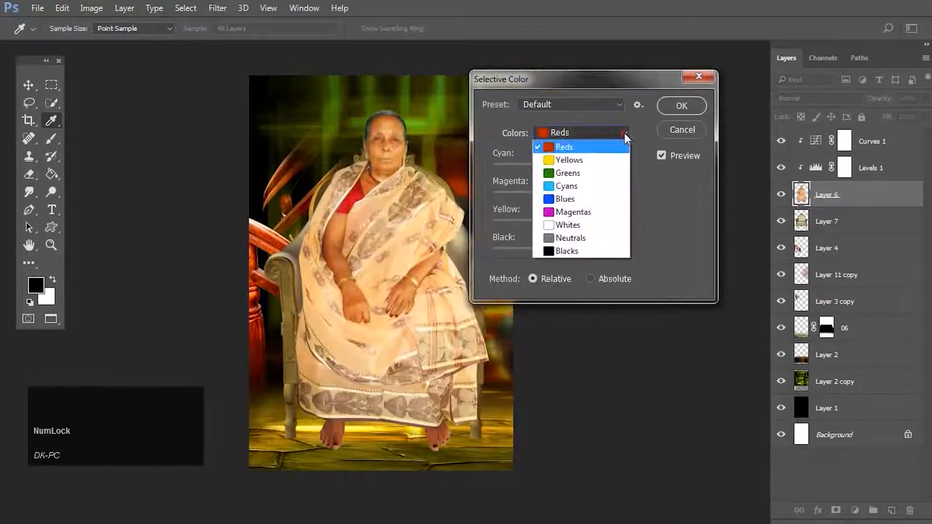
pyautogui.click(568, 153)
pyautogui.moveTo(556, 224); pyautogui.dragTo(547, 222)
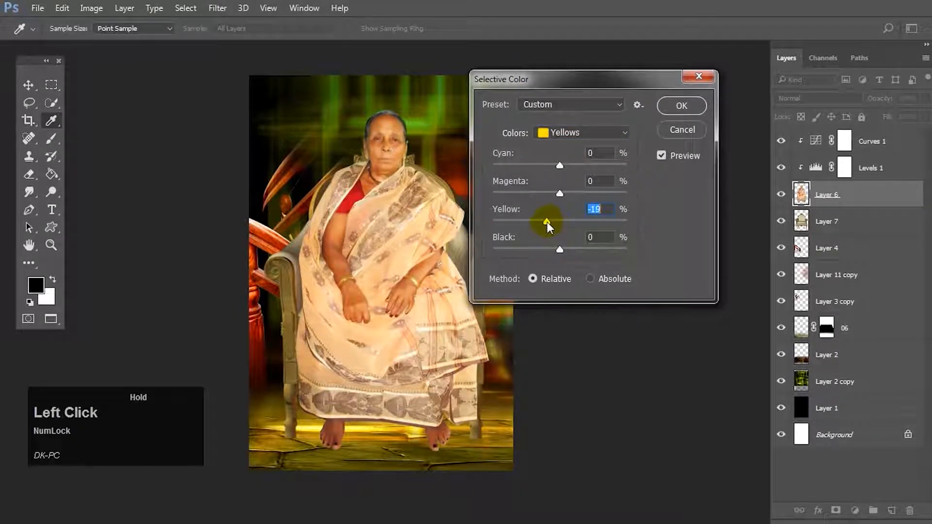
pyautogui.click(666, 106)
# Step: Apply a direct Color Balance adjustment to Layer 6's midtones with color levels -13, 0 and +7, preserving luminosity
pyautogui.click(120, 8)
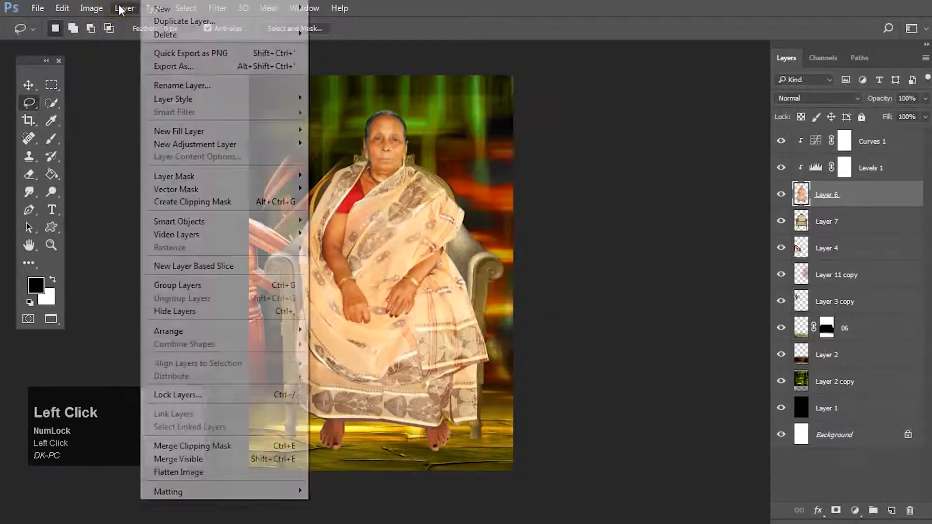
pyautogui.moveTo(93, 8)
pyautogui.moveTo(122, 42)
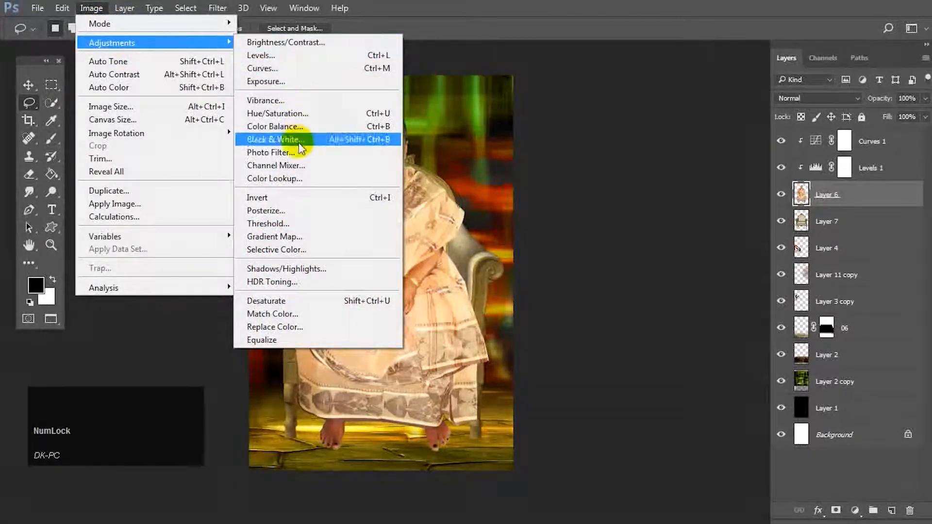
pyautogui.click(277, 126)
pyautogui.moveTo(535, 121); pyautogui.dragTo(542, 118)
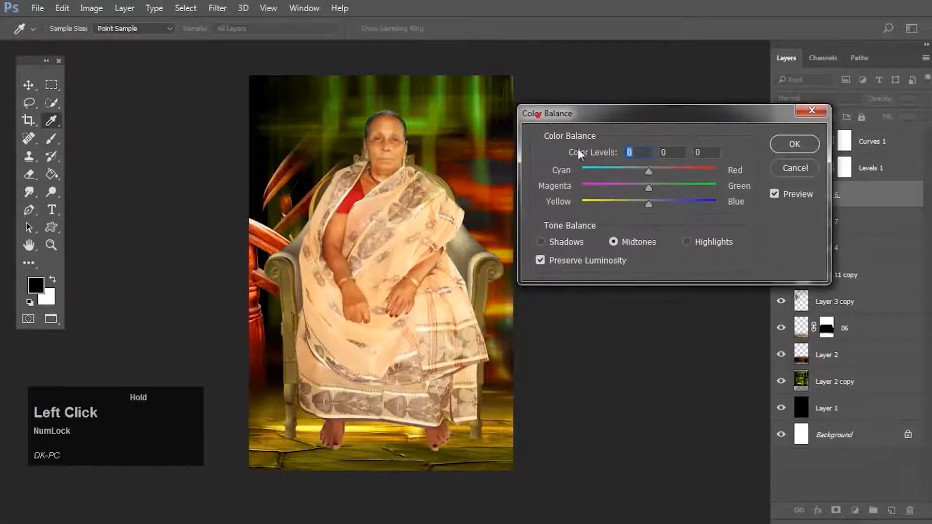
pyautogui.moveTo(650, 171); pyautogui.dragTo(644, 174)
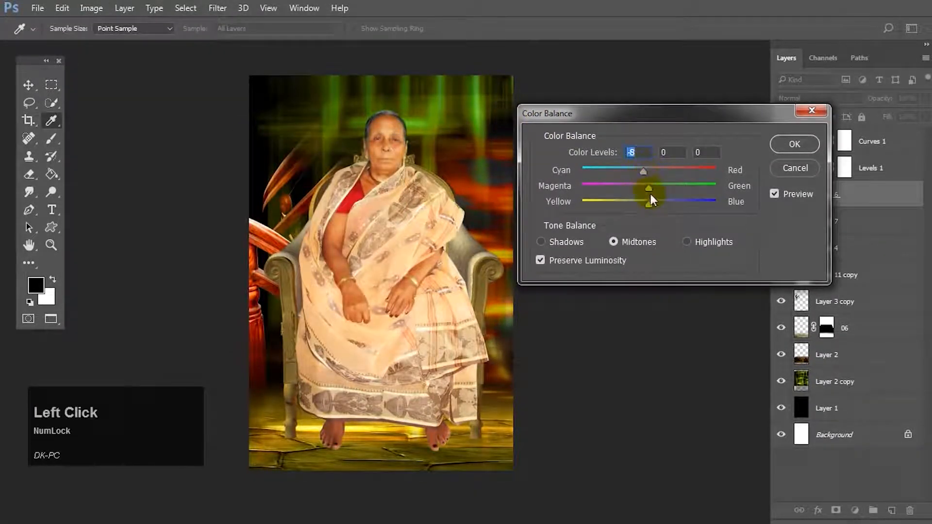
pyautogui.moveTo(652, 206); pyautogui.dragTo(661, 207)
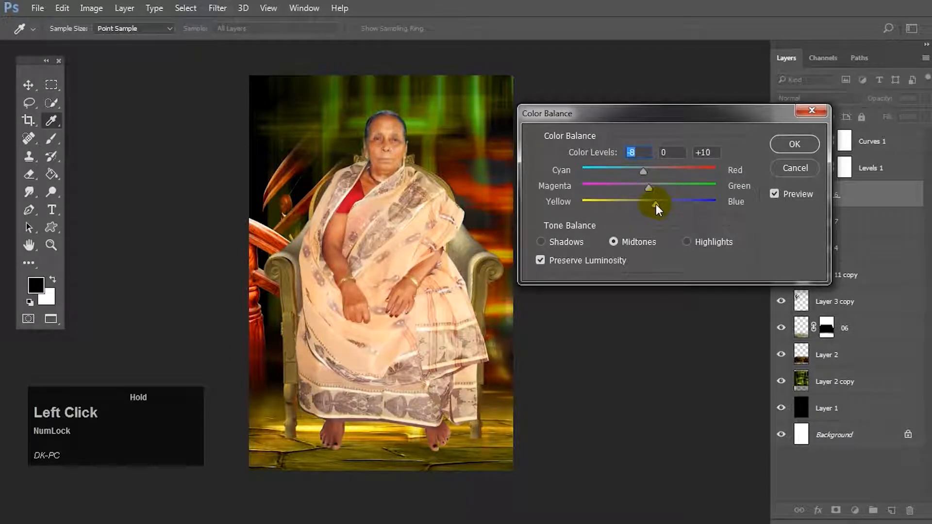
pyautogui.moveTo(655, 209); pyautogui.dragTo(654, 207)
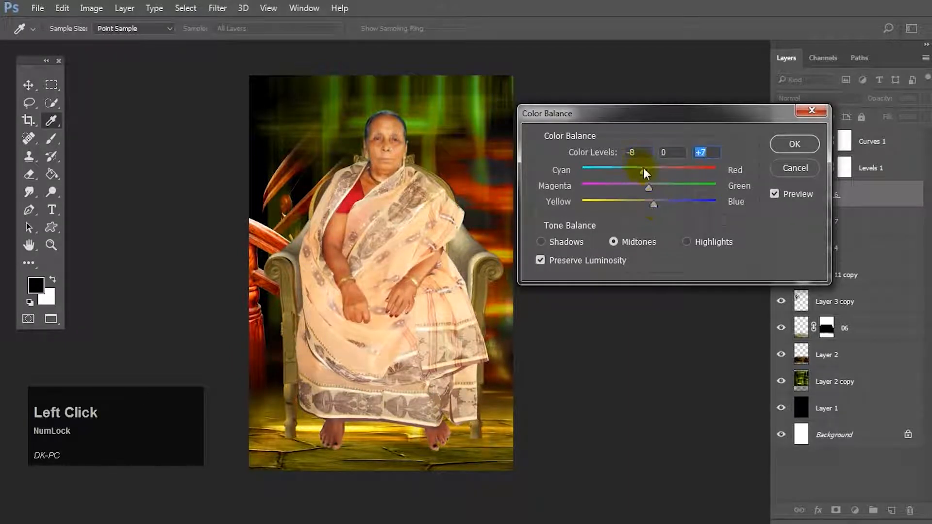
pyautogui.moveTo(644, 173); pyautogui.dragTo(640, 176)
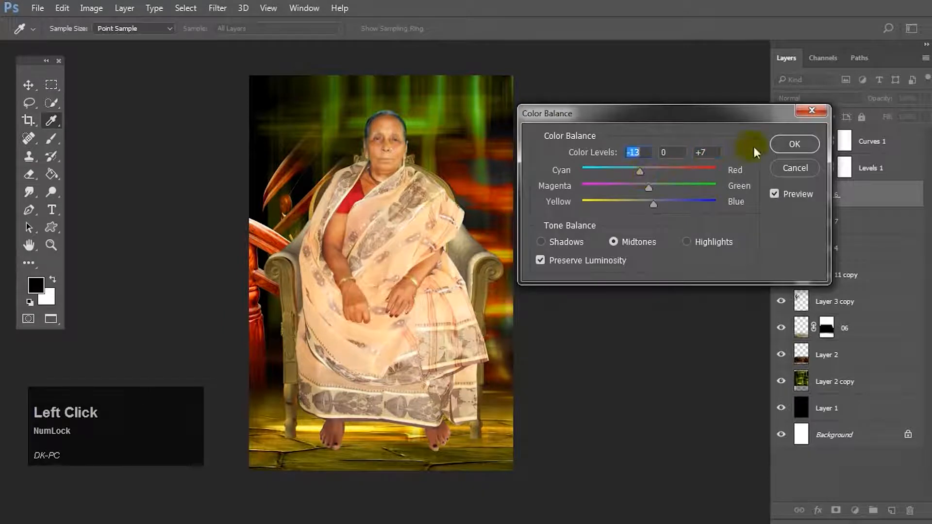
pyautogui.click(794, 144)
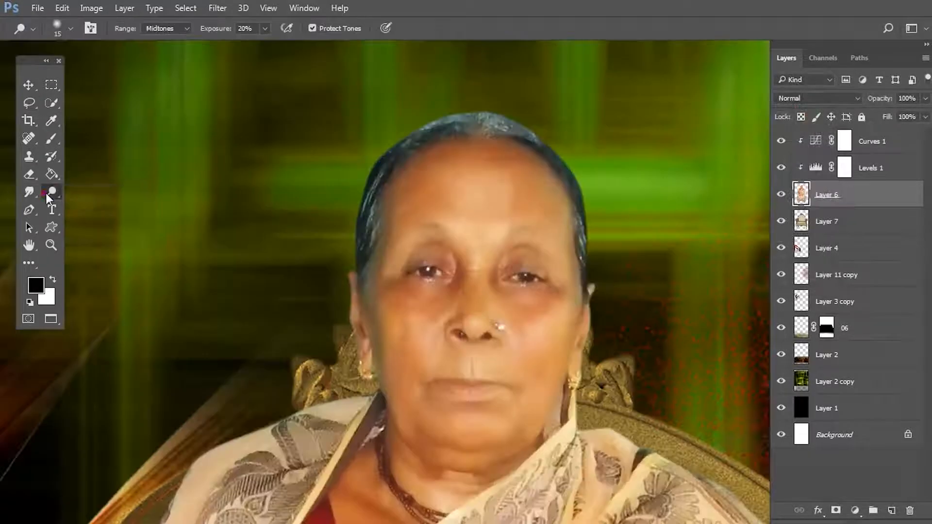
# Step: Burn the grey hair across the top of the woman's head with a 90 px brush, Midtones range and 20% exposure
pyautogui.rightClick(51, 192)
pyautogui.click(95, 205)
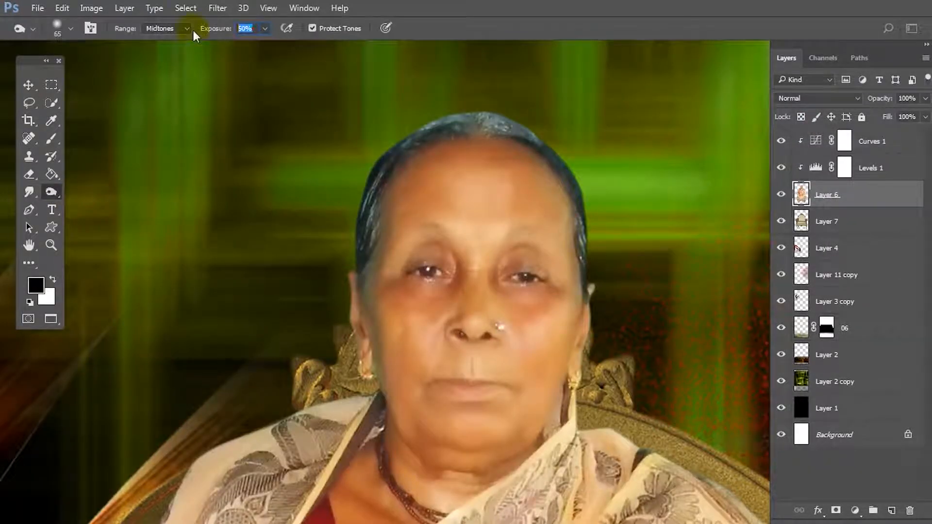
pyautogui.write('20')
pyautogui.press('Return')
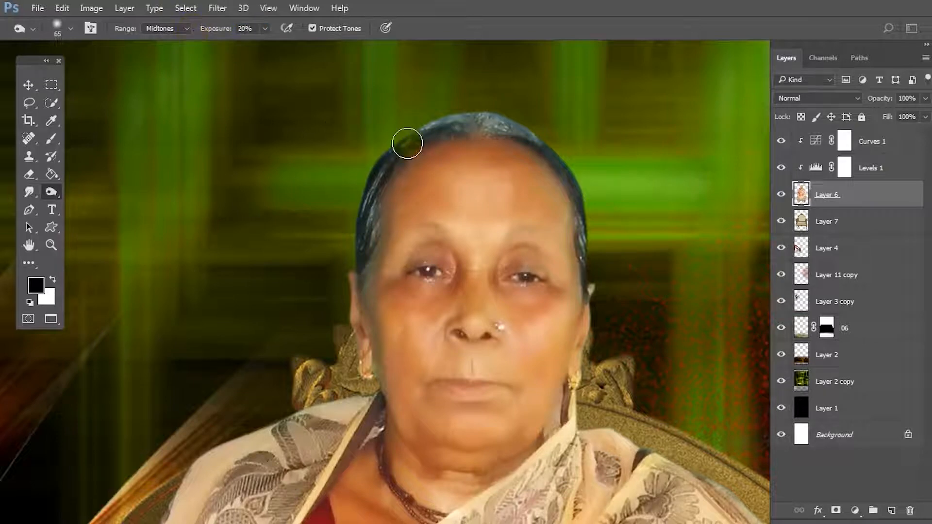
pyautogui.scroll(4, 438, 124)
pyautogui.press(']')
pyautogui.press(']')
pyautogui.press(']')
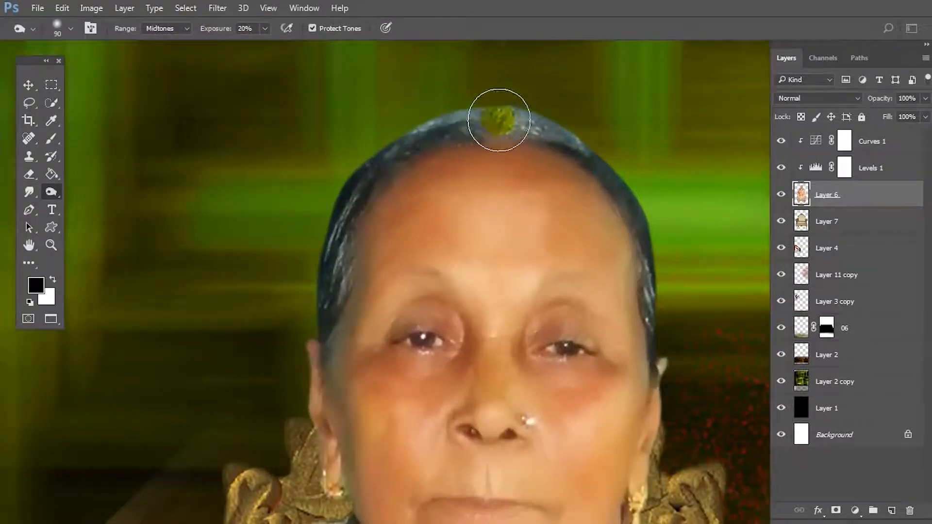
pyautogui.moveTo(499, 120)
pyautogui.mouseDown()
pyautogui.moveTo(540, 113)
pyautogui.moveTo(466, 108)
pyautogui.moveTo(477, 107)
pyautogui.moveTo(405, 122)
pyautogui.moveTo(498, 100)
pyautogui.moveTo(395, 119)
pyautogui.moveTo(506, 98)
pyautogui.moveTo(588, 136)
pyautogui.moveTo(525, 114)
pyautogui.moveTo(618, 140)
pyautogui.moveTo(565, 124)
pyautogui.moveTo(599, 142)
pyautogui.moveTo(593, 133)
pyautogui.moveTo(661, 198)
pyautogui.moveTo(680, 304)
pyautogui.moveTo(668, 317)
pyautogui.moveTo(665, 274)
pyautogui.moveTo(669, 329)
pyautogui.moveTo(665, 259)
pyautogui.moveTo(612, 146)
pyautogui.moveTo(540, 119)
pyautogui.moveTo(455, 116)
pyautogui.moveTo(349, 163)
pyautogui.moveTo(424, 123)
pyautogui.moveTo(395, 137)
pyautogui.moveTo(347, 190)
pyautogui.moveTo(305, 320)
pyautogui.moveTo(344, 169)
pyautogui.moveTo(456, 112)
pyautogui.moveTo(334, 151)
pyautogui.moveTo(473, 105)
pyautogui.moveTo(573, 94)
pyautogui.moveTo(447, 95)
pyautogui.moveTo(505, 120)
pyautogui.moveTo(483, 120)
pyautogui.moveTo(575, 127)
pyautogui.moveTo(634, 181)
pyautogui.mouseUp()
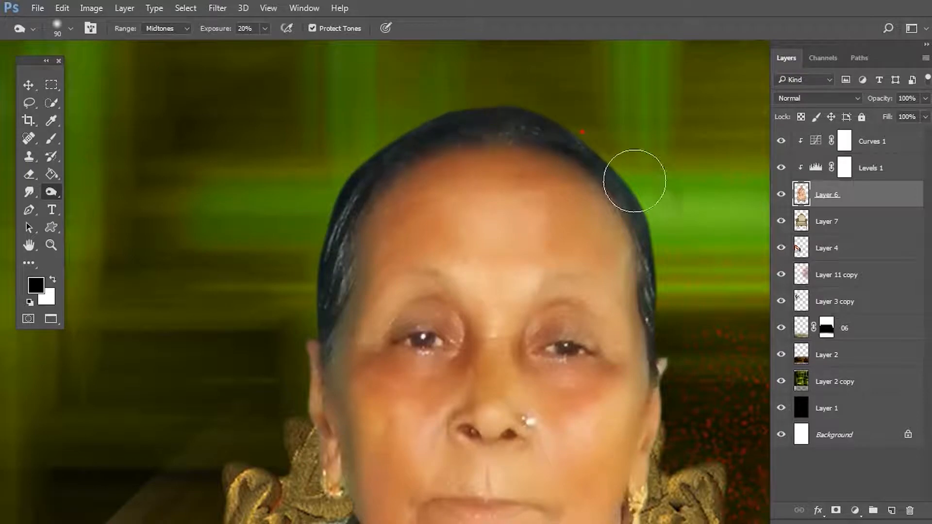
# Step: Darken the pupils of both eyes with the Burn tool using a 35 px brush at 20% exposure
pyautogui.moveTo(532, 230); pyautogui.dragTo(480, 125)
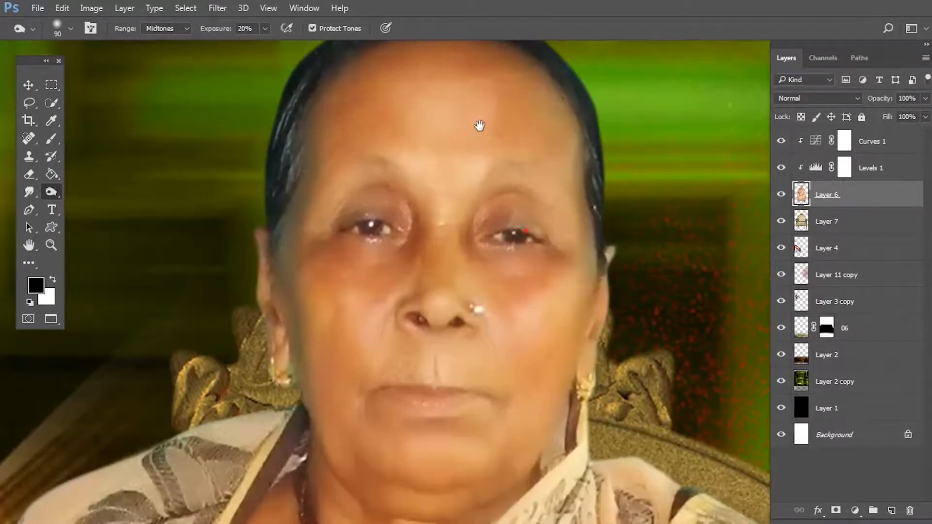
pyautogui.scroll(3, 410, 243)
pyautogui.press('[')
pyautogui.press('[')
pyautogui.press('[')
pyautogui.press('[')
pyautogui.press('[')
pyautogui.press('[')
pyautogui.press('[')
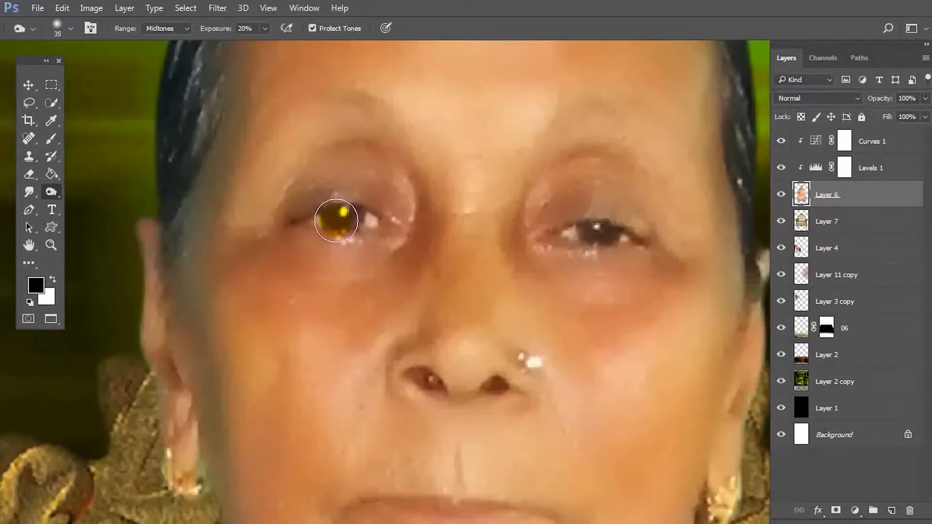
pyautogui.moveTo(336, 221); pyautogui.dragTo(345, 222)
pyautogui.moveTo(587, 224); pyautogui.dragTo(599, 234)
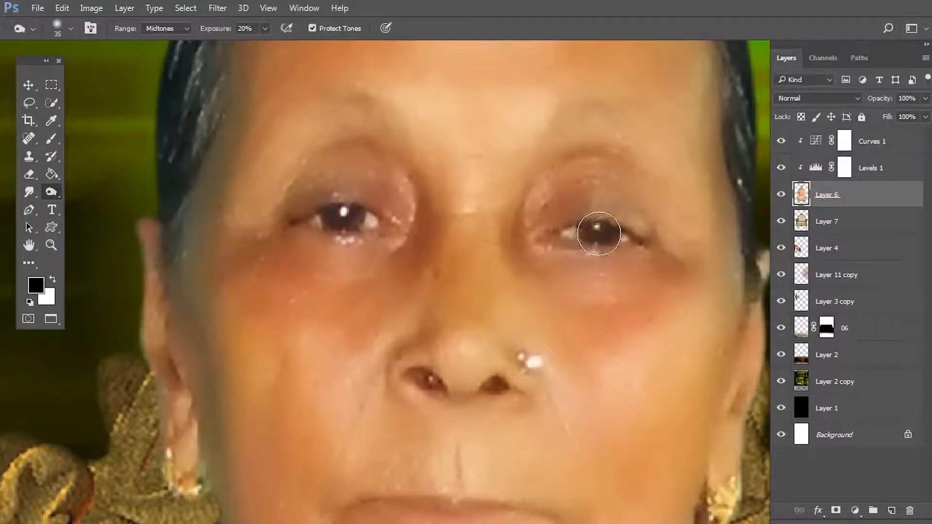
# Step: Soften the outer edge of the woman's hair with the Blur tool at 100% strength and a 40 px brush
pyautogui.scroll(-5, 598, 234)
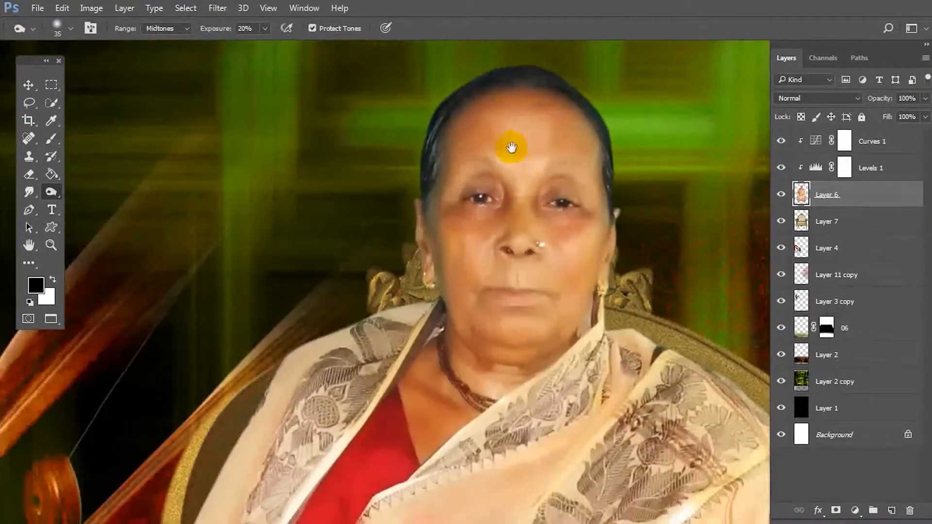
pyautogui.moveTo(512, 148); pyautogui.dragTo(430, 192)
pyautogui.scroll(3, 376, 144)
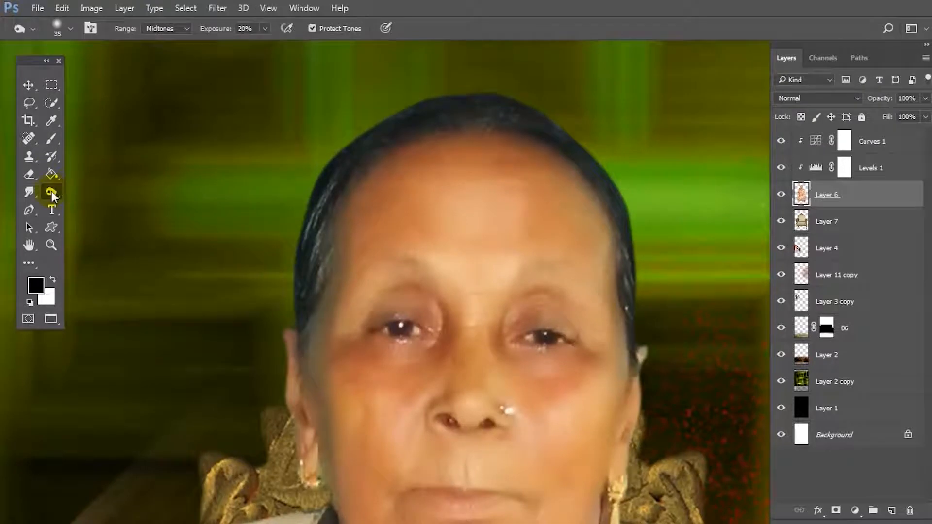
pyautogui.rightClick(52, 191)
pyautogui.click(33, 190)
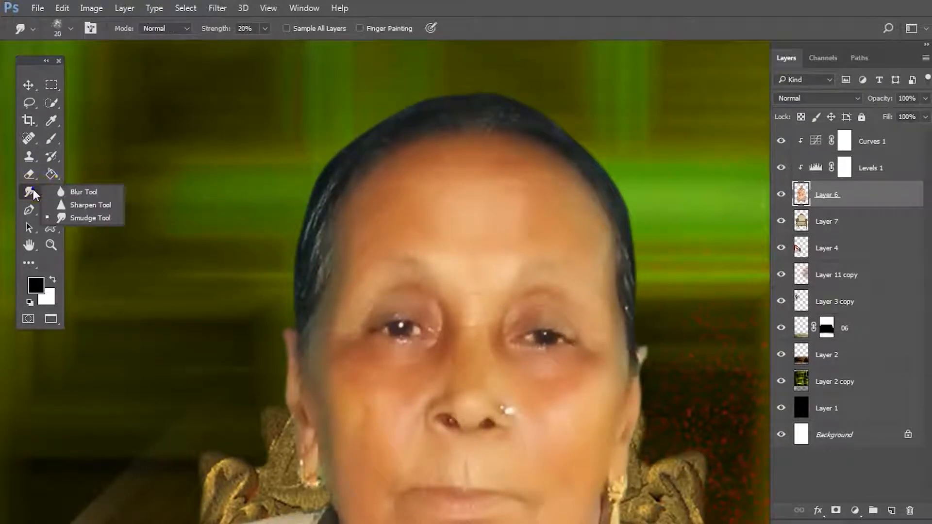
pyautogui.click(68, 191)
pyautogui.click(279, 28)
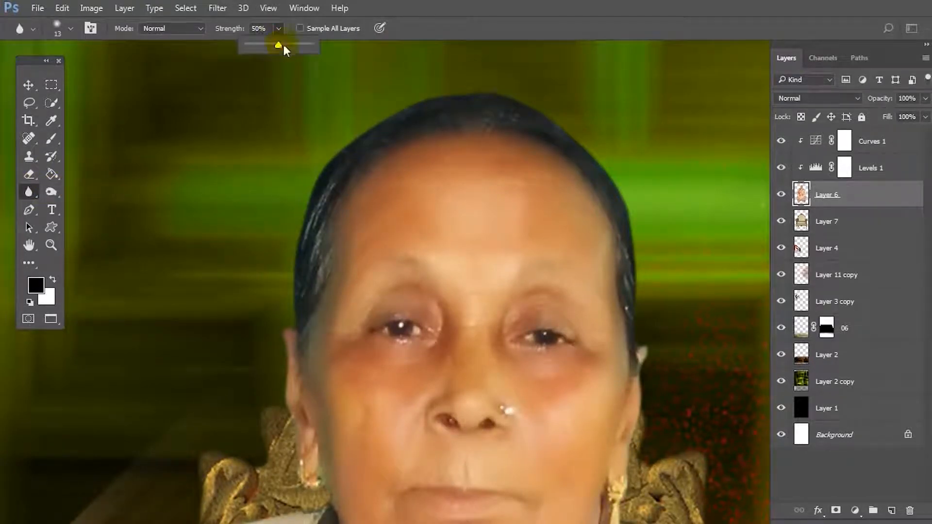
pyautogui.moveTo(277, 46); pyautogui.dragTo(329, 51)
pyautogui.click(348, 141)
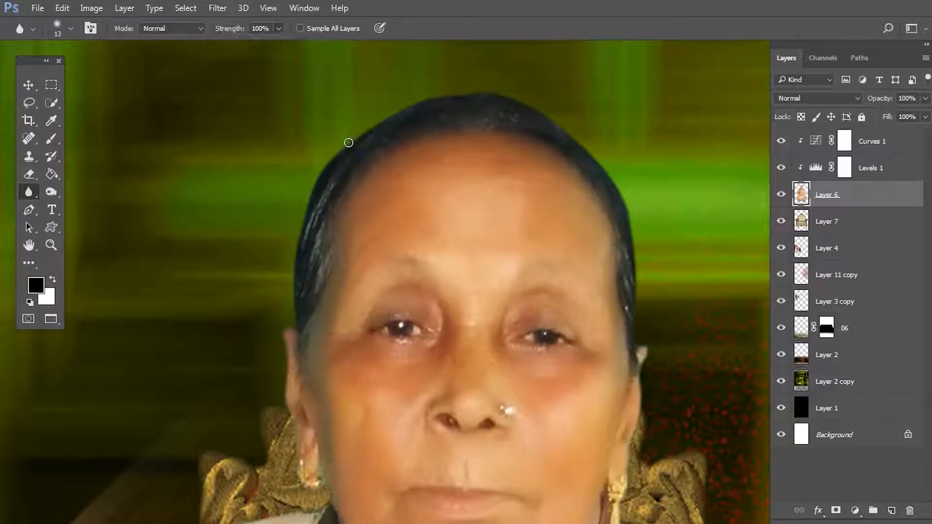
pyautogui.scroll(1, 345, 143)
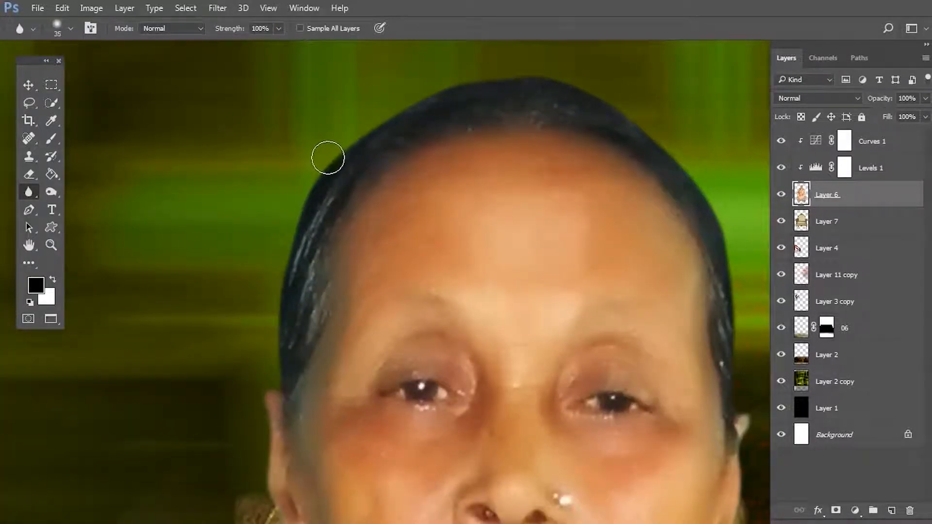
pyautogui.press(']')
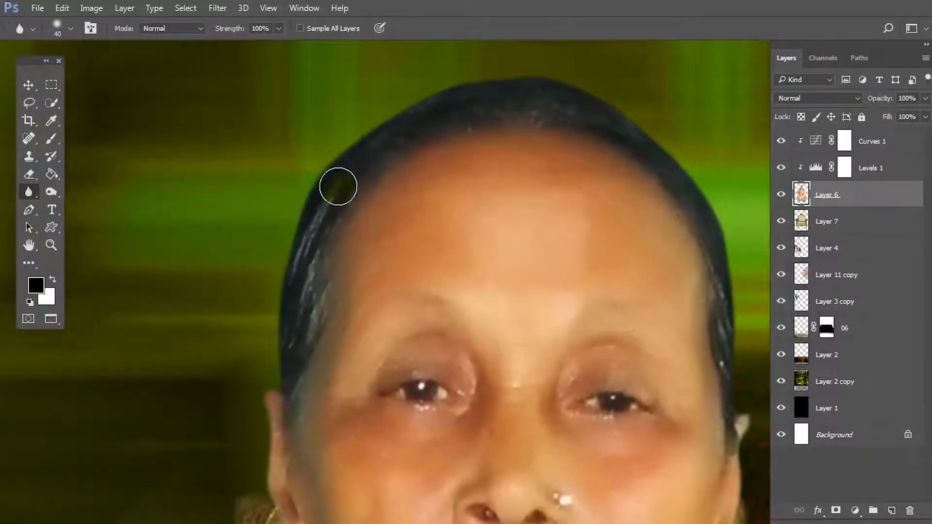
pyautogui.moveTo(513, 85); pyautogui.dragTo(627, 108)
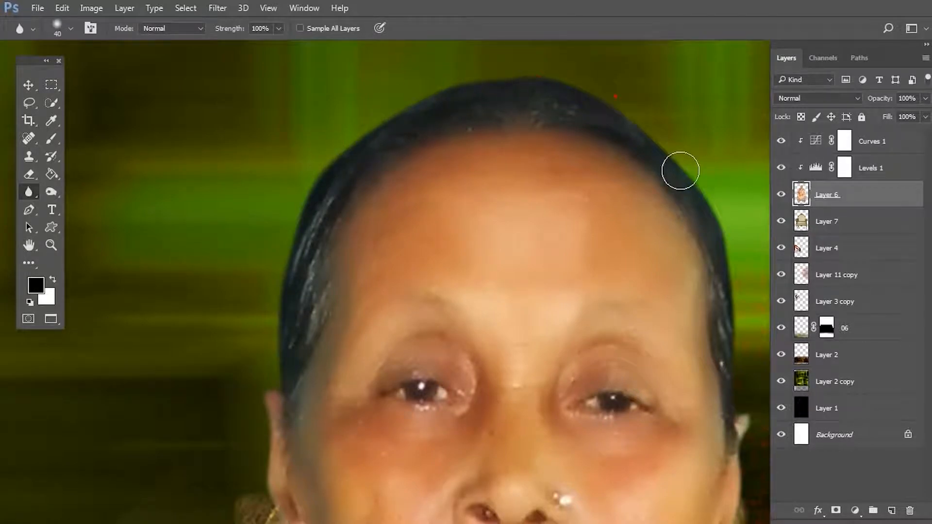
pyautogui.moveTo(672, 140)
pyautogui.mouseDown()
pyautogui.moveTo(520, 85)
pyautogui.moveTo(575, 154)
pyautogui.mouseUp()
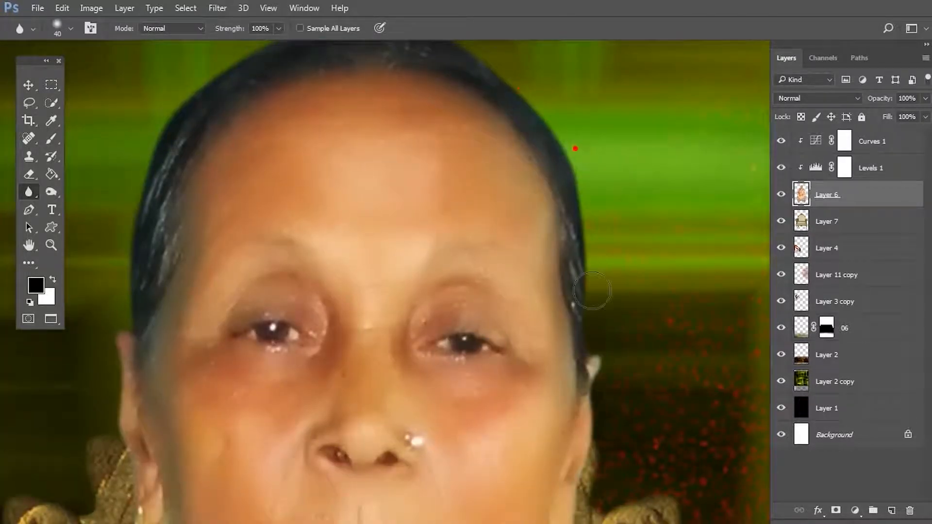
pyautogui.hotkey('ctrl', '-')
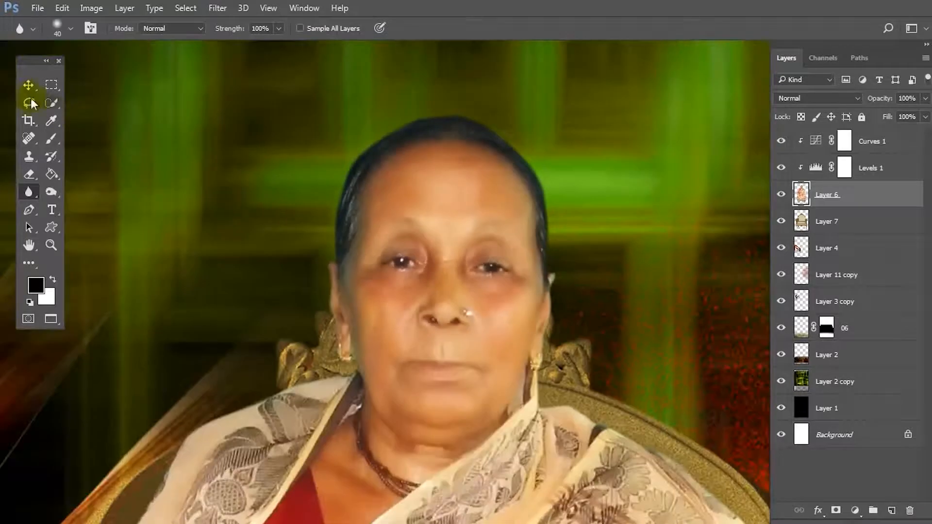
# Step: Switch to the Move tool and examine the retouched figure within the whole composition
pyautogui.click(32, 87)
pyautogui.scroll(-5, 437, 243)
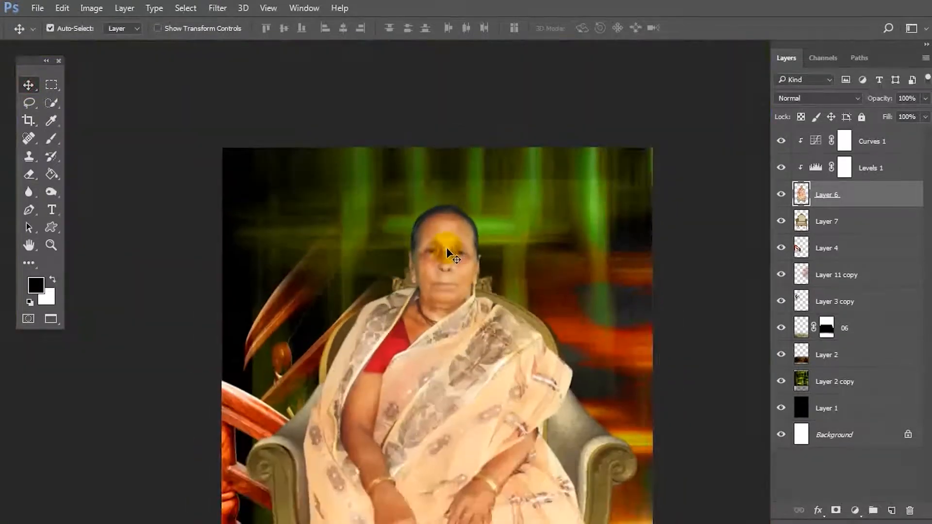
pyautogui.scroll(-1, 447, 253)
pyautogui.moveTo(447, 251); pyautogui.dragTo(459, 162)
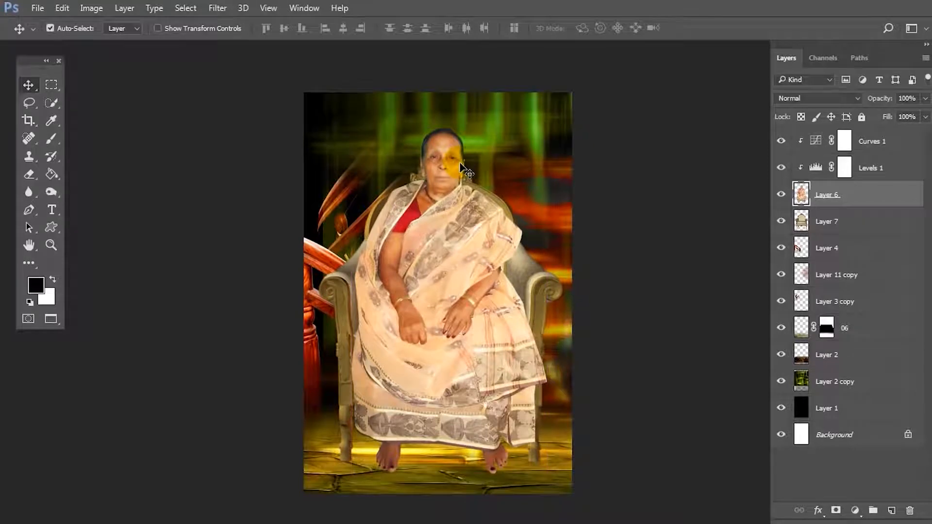
pyautogui.moveTo(493, 210); pyautogui.dragTo(465, 166)
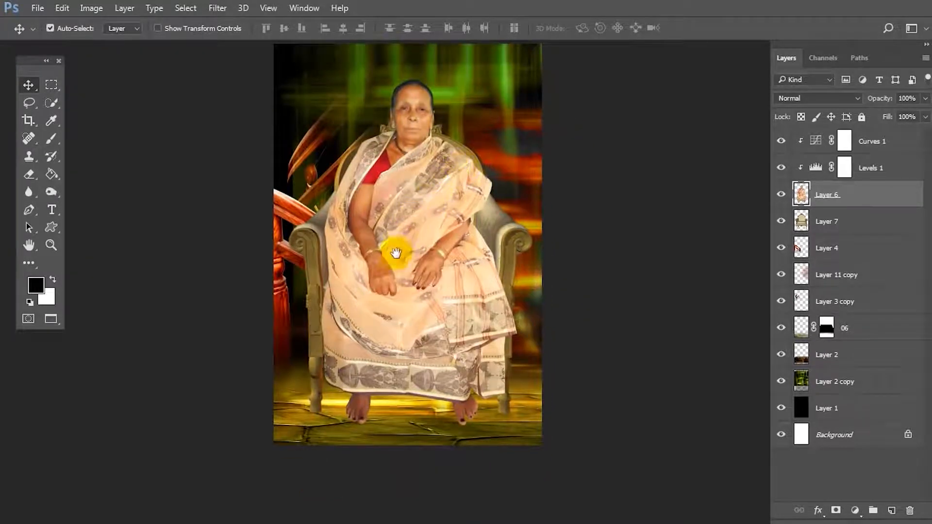
pyautogui.scroll(3, 389, 267)
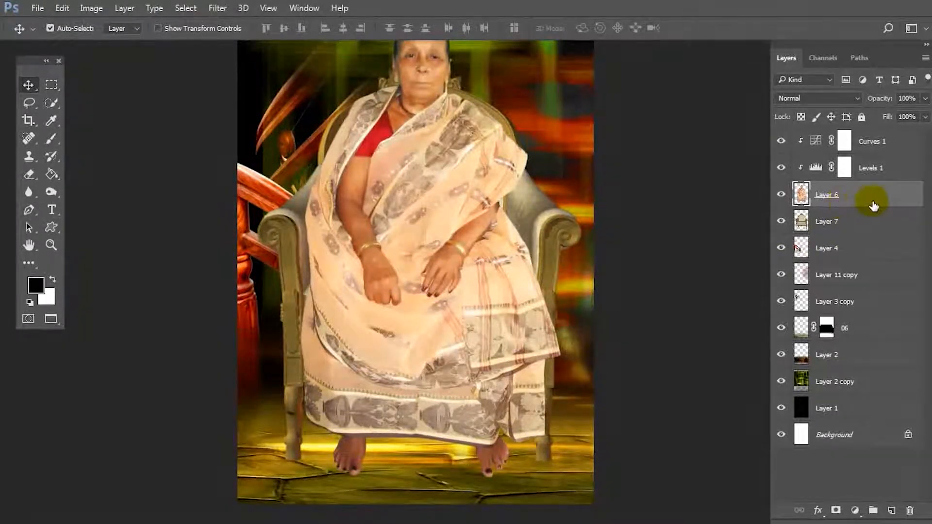
pyautogui.moveTo(880, 199); pyautogui.dragTo(892, 444)
pyautogui.moveTo(893, 507); pyautogui.dragTo(894, 508)
pyautogui.hotkey('ctrl', 'alt', 'z')
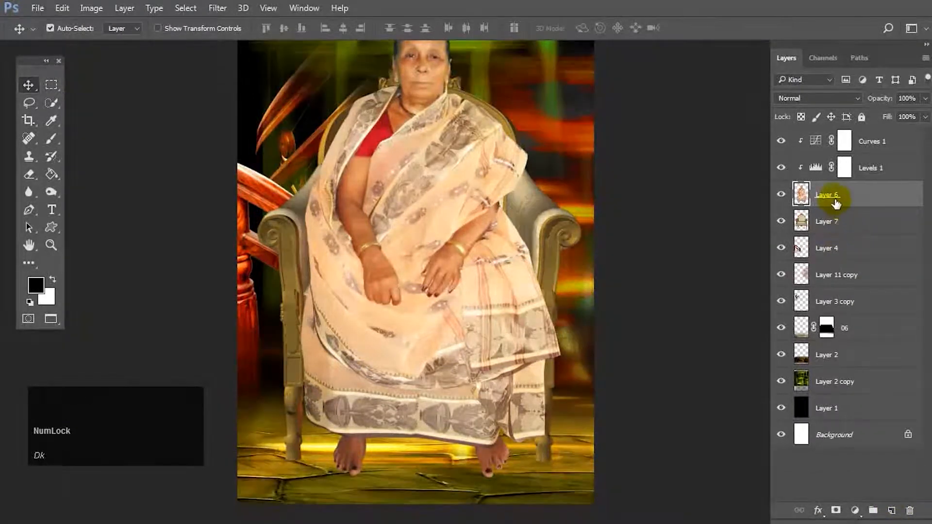
# Step: Merge Layer 6 with its Levels 1 and Curves 1 adjustment layers and toggle the merged layer's visibility to check it
pyautogui.moveTo(877, 197)
pyautogui.mouseDown()
pyautogui.moveTo(890, 258)
pyautogui.moveTo(891, 501)
pyautogui.moveTo(860, 193)
pyautogui.mouseUp()
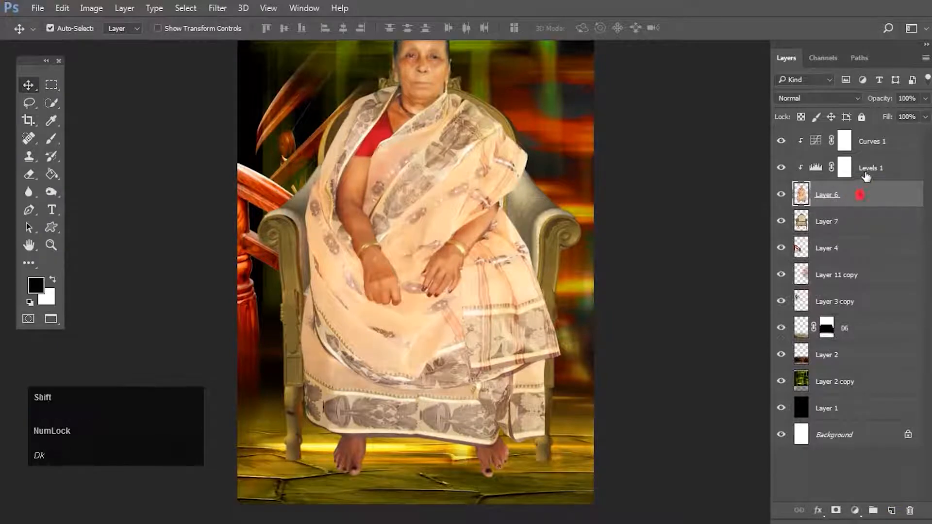
pyautogui.keyDown('shift'); pyautogui.click(866, 168); pyautogui.keyUp('shift')
pyautogui.keyDown('shift'); pyautogui.click(867, 146); pyautogui.keyUp('shift')
pyautogui.rightClick(868, 144)
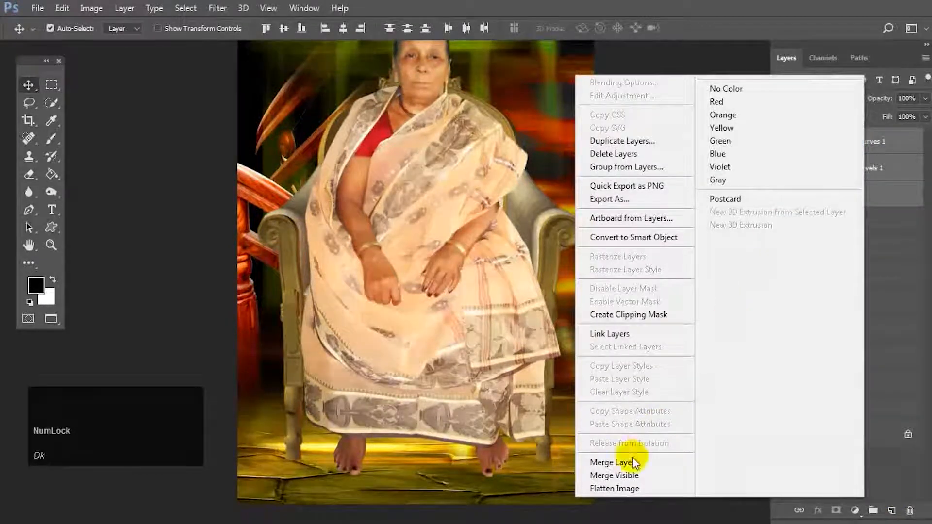
pyautogui.click(633, 461)
pyautogui.click(781, 141)
pyautogui.click(781, 141)
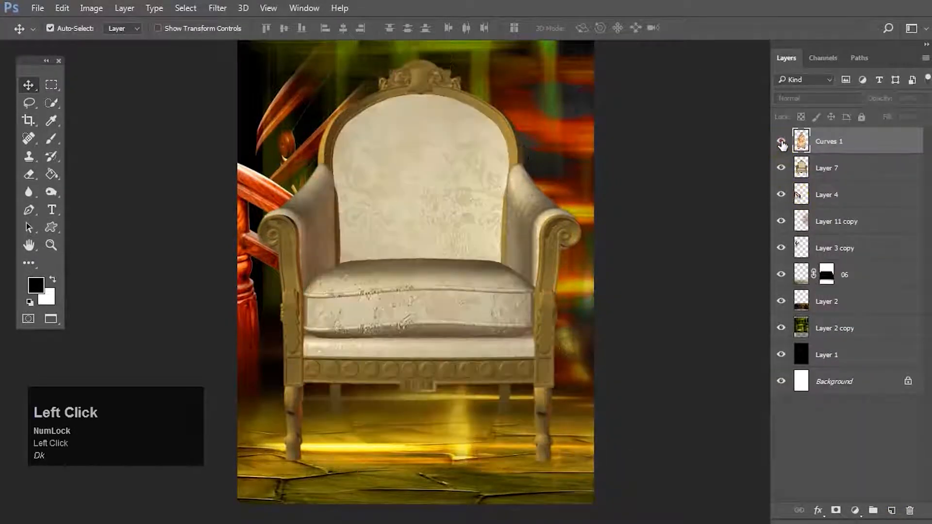
# Step: Duplicate the merged layer of the woman
pyautogui.moveTo(848, 153); pyautogui.dragTo(891, 510)
pyautogui.scroll(-1, 499, 198)
pyautogui.moveTo(500, 198); pyautogui.dragTo(494, 220)
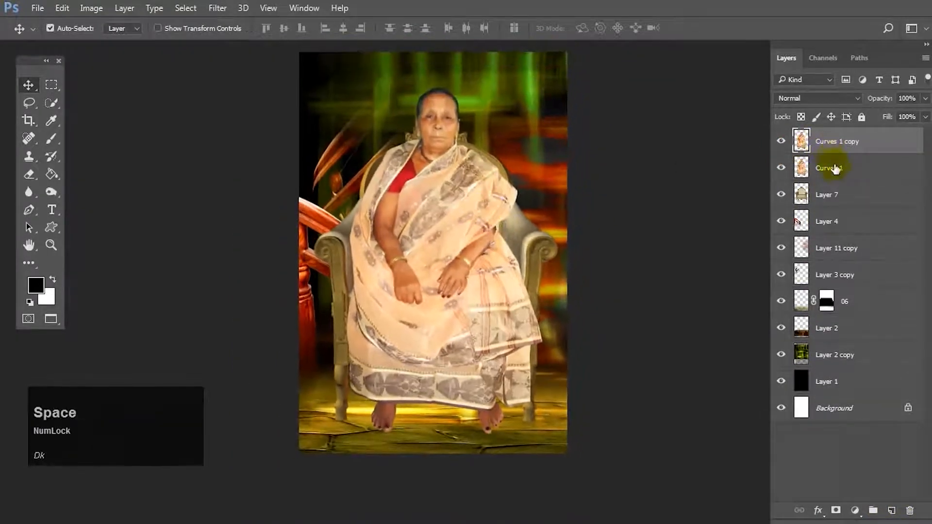
# Step: Load the figure's outline from the lower Curves 1 layer as a selection, fill it with black and deselect
pyautogui.click(826, 169)
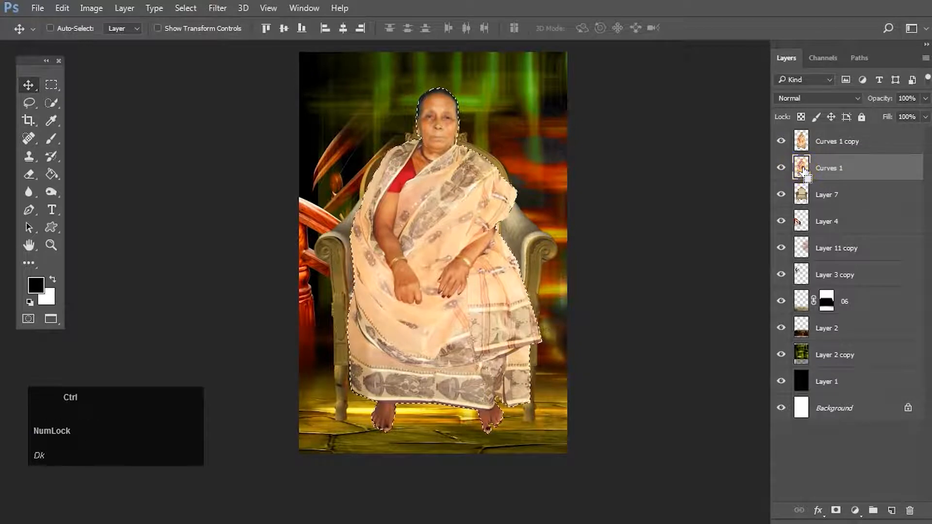
pyautogui.keyDown('ctrl'); pyautogui.click(802, 168); pyautogui.keyUp('ctrl')
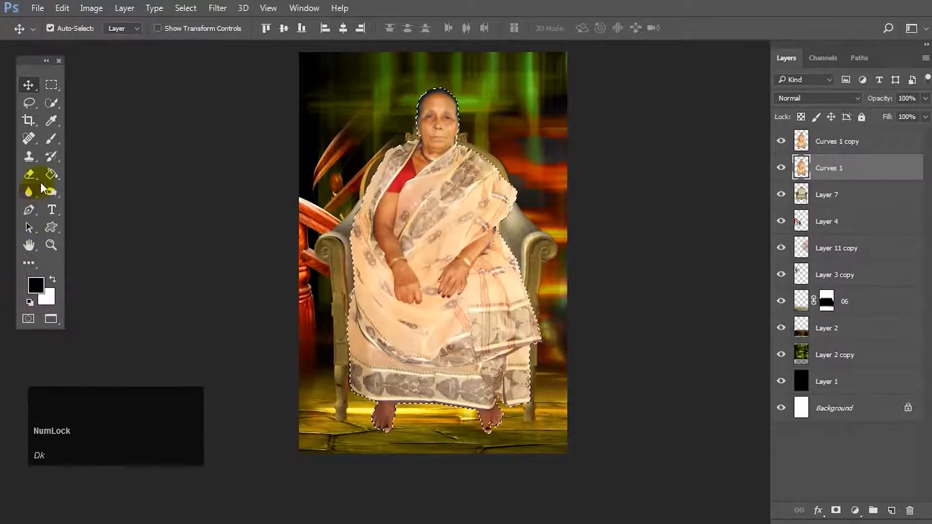
pyautogui.click(51, 174)
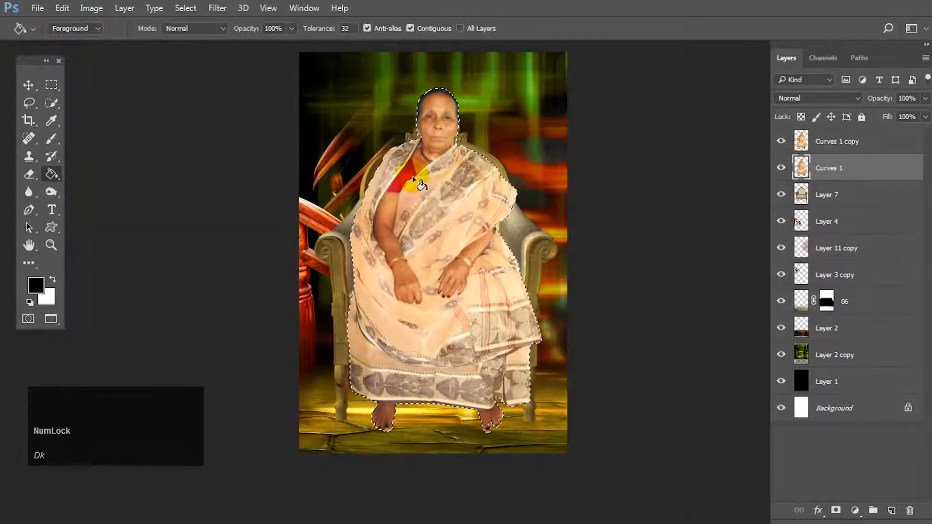
pyautogui.click(27, 85)
pyautogui.hotkey('alt', 'BackSpace')
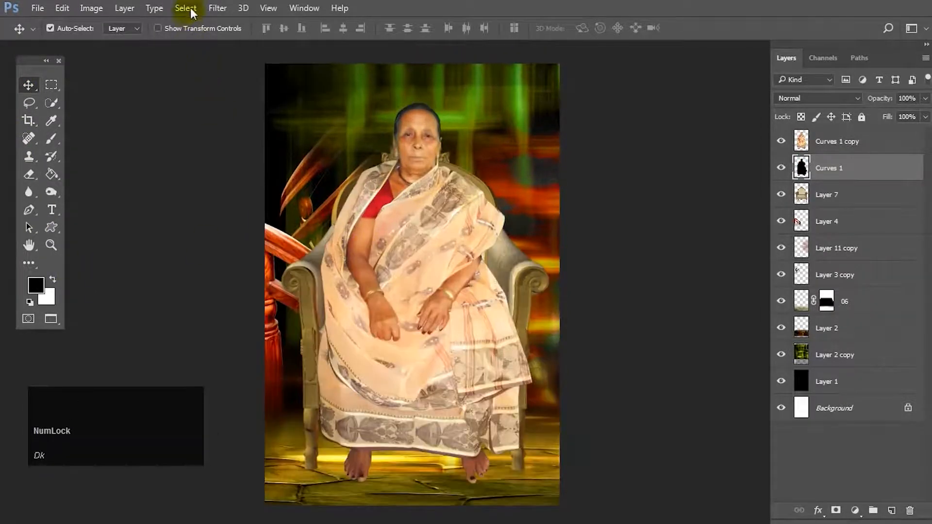
# Step: Apply a Gaussian Blur with a 78.4 pixel radius to the black silhouette layer
pyautogui.click(217, 8)
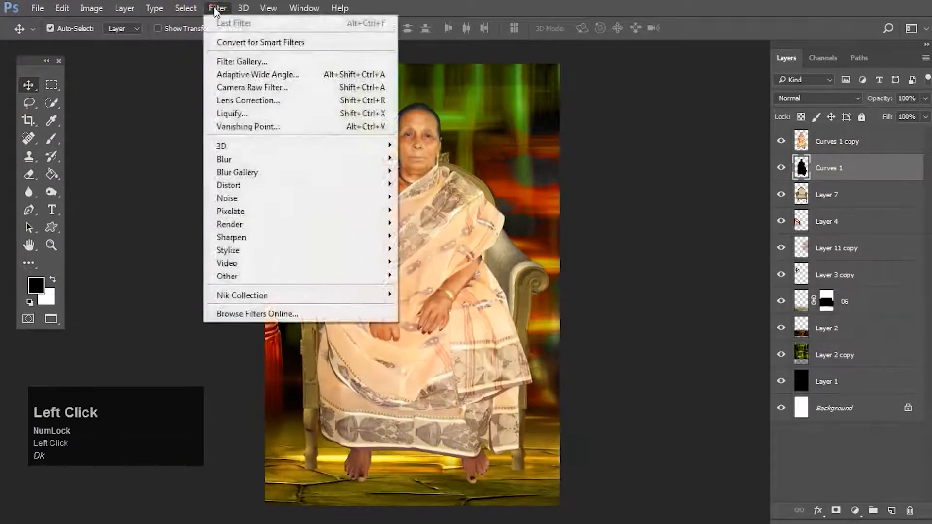
pyautogui.moveTo(275, 164)
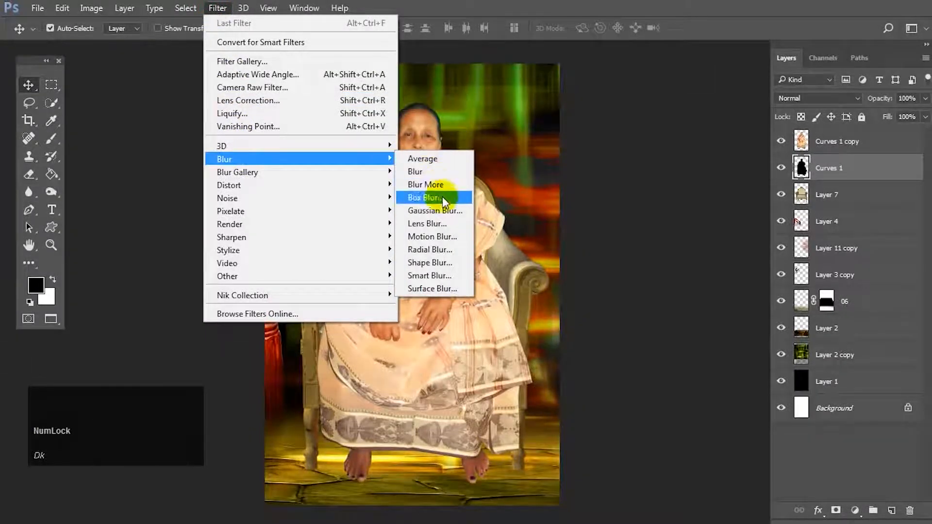
pyautogui.click(434, 210)
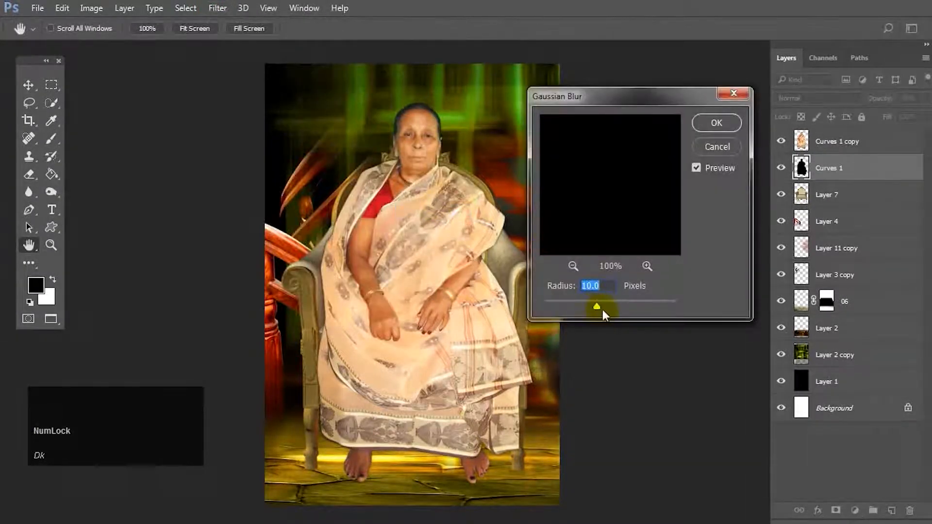
pyautogui.moveTo(616, 304); pyautogui.dragTo(625, 304)
pyautogui.click(625, 303)
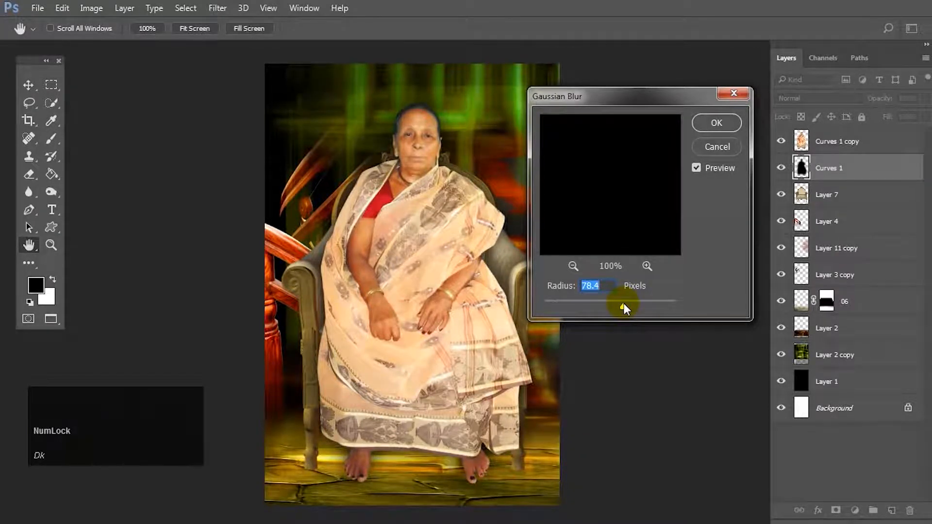
pyautogui.click(704, 121)
# Step: Erase the blurred shadow around both feet with a 600 px eraser and compare the image with the shadow layer hidden and shown
pyautogui.click(29, 174)
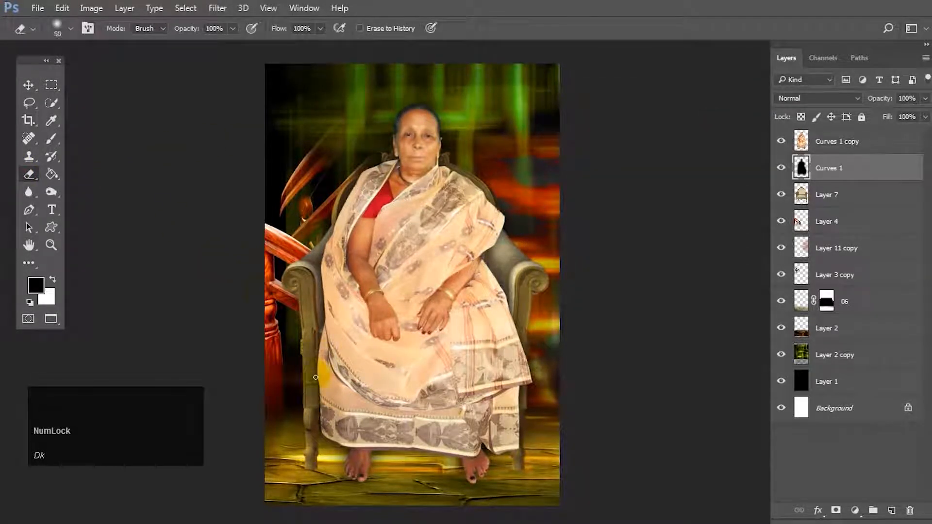
pyautogui.press(']')
pyautogui.click(344, 459)
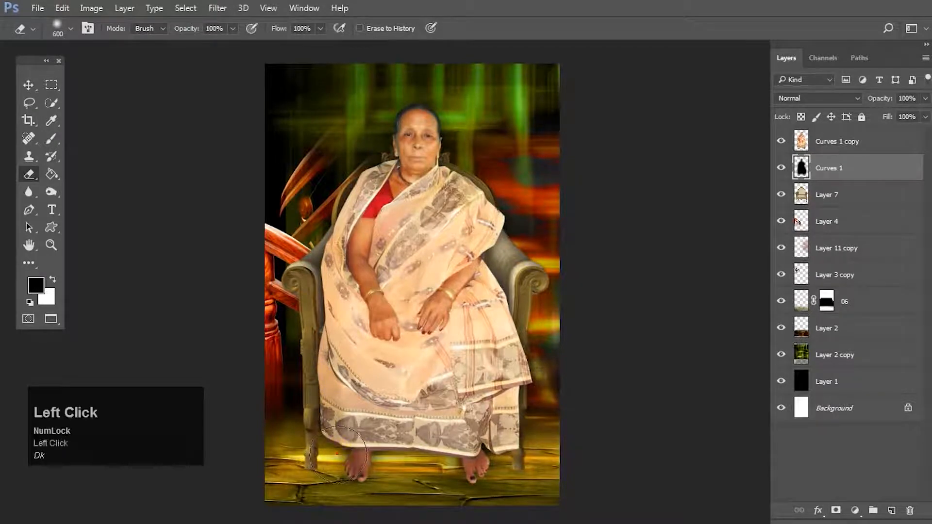
pyautogui.moveTo(344, 460)
pyautogui.mouseDown()
pyautogui.moveTo(440, 454)
pyautogui.moveTo(475, 465)
pyautogui.mouseUp()
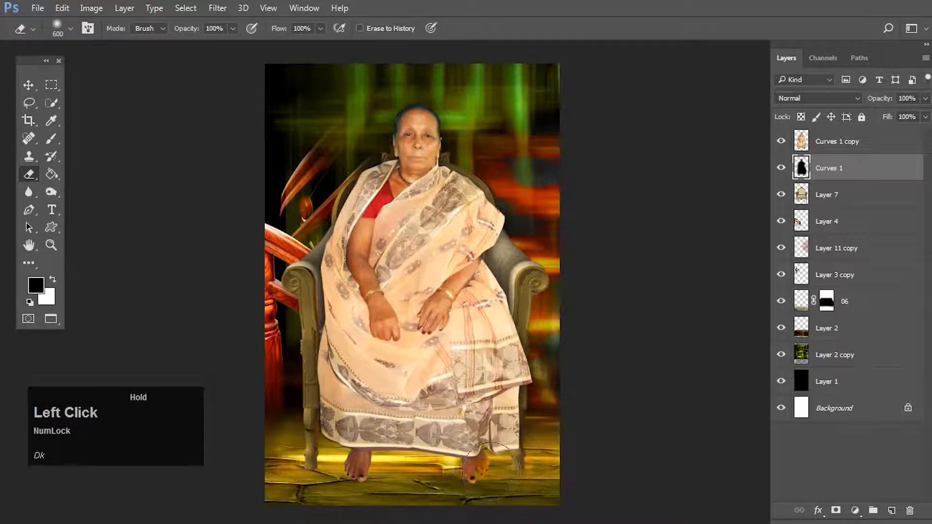
pyautogui.moveTo(491, 466)
pyautogui.mouseDown()
pyautogui.moveTo(325, 456)
pyautogui.moveTo(489, 458)
pyautogui.mouseUp()
pyautogui.click(482, 459)
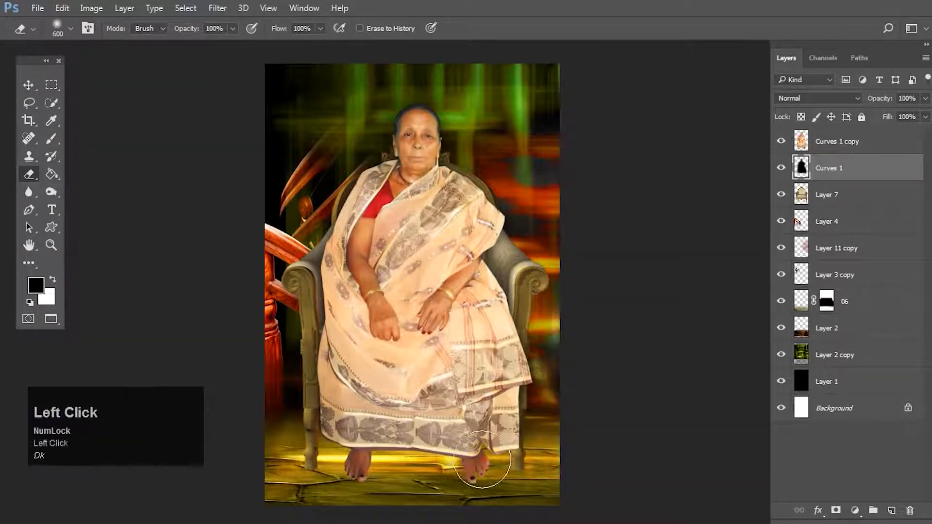
pyautogui.click(28, 85)
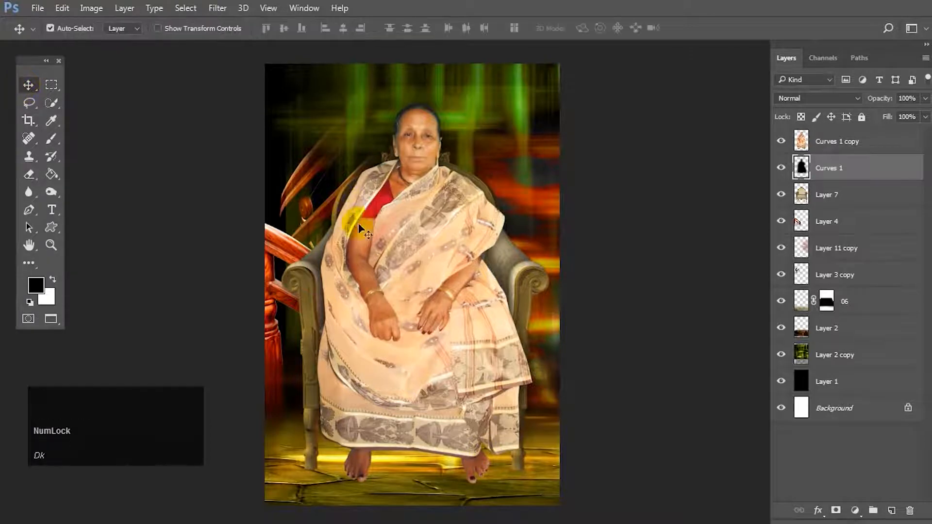
pyautogui.click(781, 167)
pyautogui.click(782, 167)
pyautogui.click(781, 167)
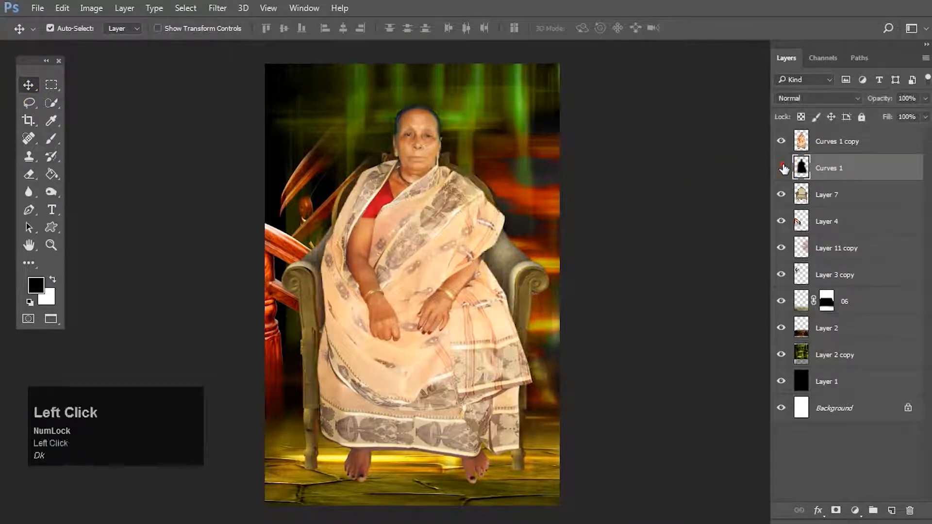
pyautogui.click(781, 168)
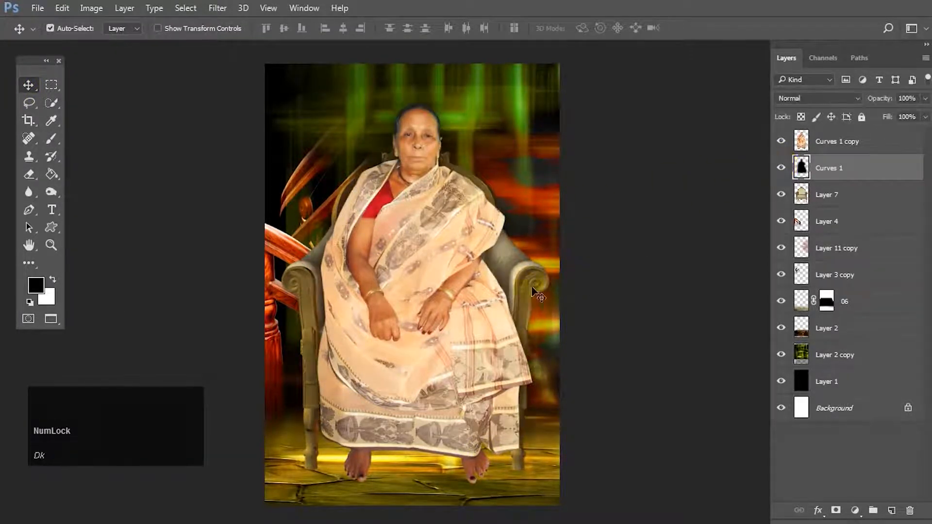
# Step: Erase the shadow spilling past both sides of the armchair with a 400 px eraser
pyautogui.scroll(1, 537, 294)
pyautogui.click(28, 176)
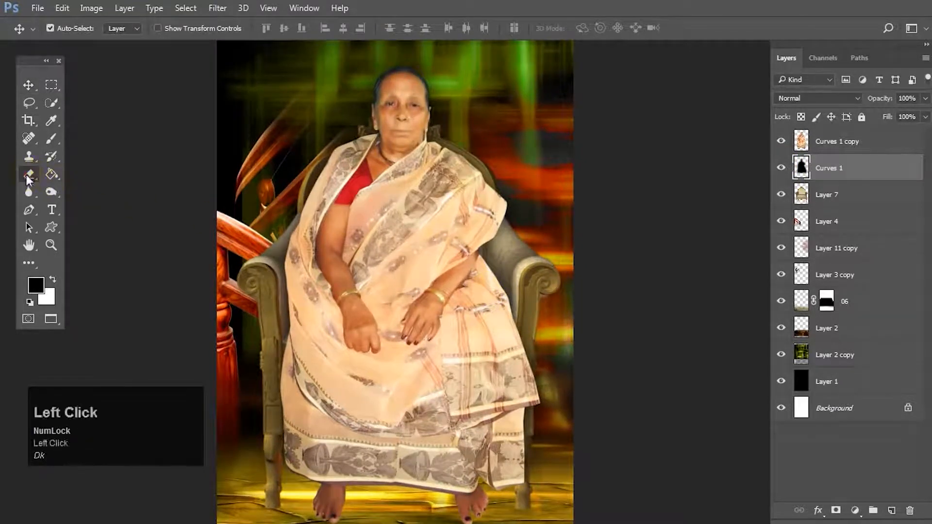
pyautogui.moveTo(544, 349)
pyautogui.mouseDown()
pyautogui.moveTo(520, 474)
pyautogui.moveTo(528, 479)
pyautogui.moveTo(270, 454)
pyautogui.moveTo(267, 250)
pyautogui.mouseUp()
pyautogui.press('[')
pyautogui.press('[')
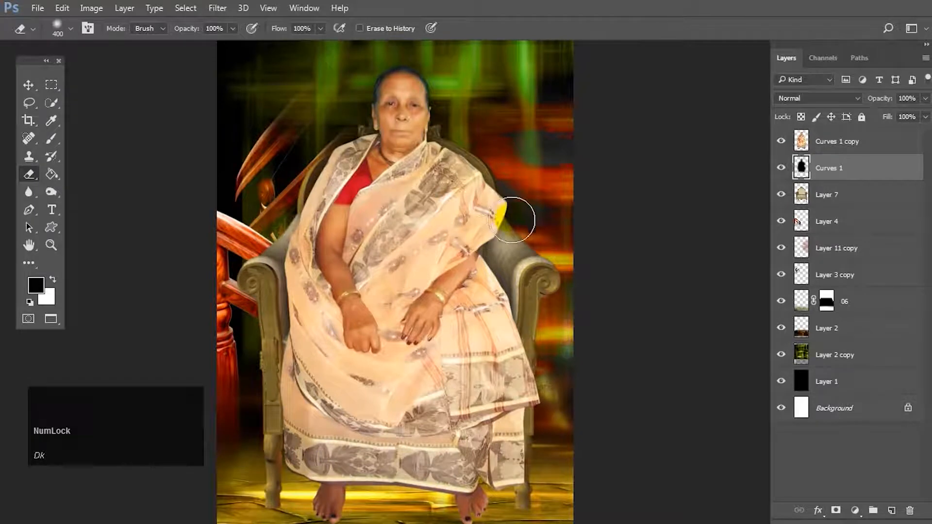
pyautogui.moveTo(512, 220)
pyautogui.mouseDown()
pyautogui.moveTo(497, 238)
pyautogui.moveTo(533, 213)
pyautogui.moveTo(516, 250)
pyautogui.moveTo(539, 241)
pyautogui.moveTo(568, 327)
pyautogui.moveTo(557, 365)
pyautogui.moveTo(561, 404)
pyautogui.moveTo(542, 420)
pyautogui.moveTo(533, 329)
pyautogui.mouseUp()
pyautogui.hotkey('ctrl', 'z')
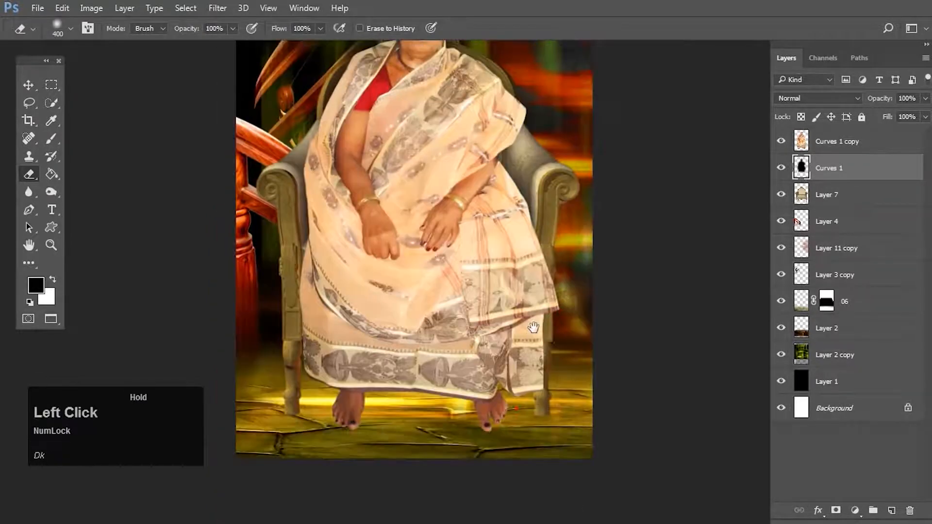
pyautogui.moveTo(524, 412); pyautogui.dragTo(521, 419)
pyautogui.moveTo(302, 396); pyautogui.dragTo(281, 347)
pyautogui.moveTo(296, 316); pyautogui.dragTo(295, 403)
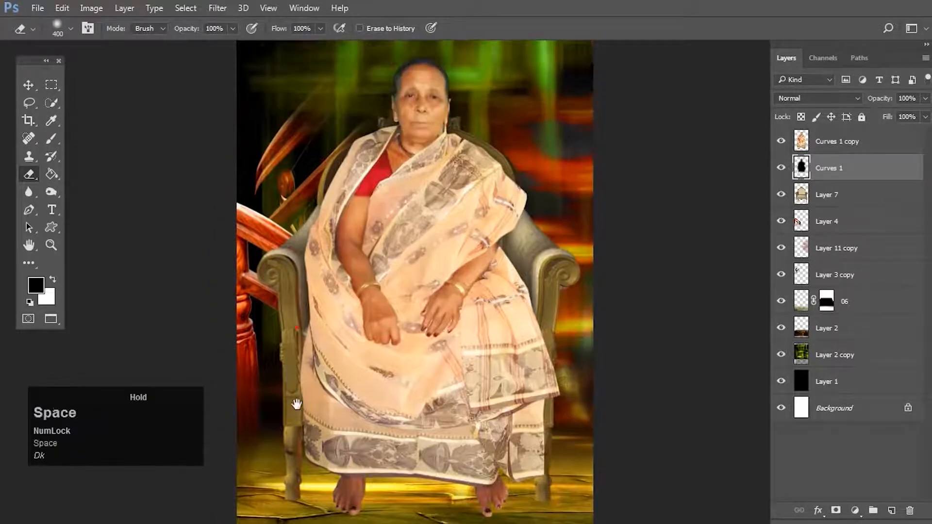
pyautogui.moveTo(310, 348); pyautogui.dragTo(306, 402)
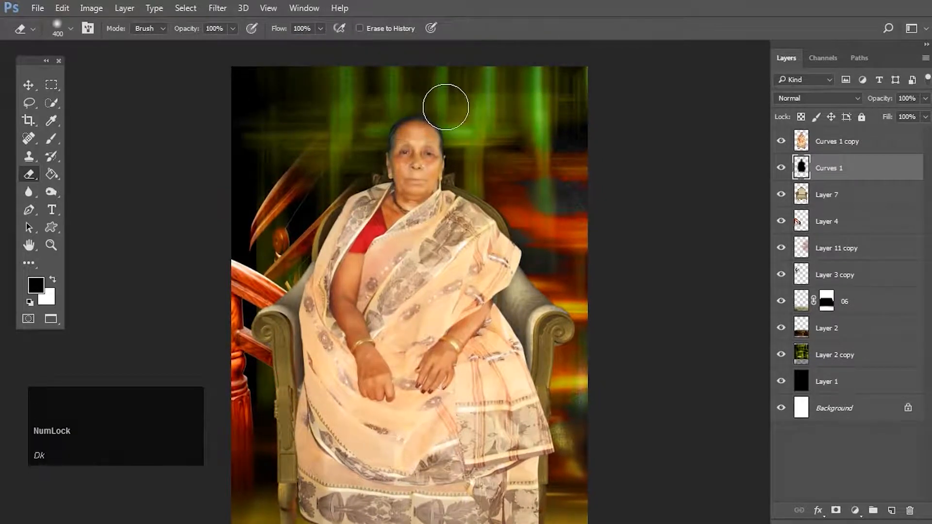
pyautogui.press('v')
# Step: Add a new layer above the armchair's Layer 7 and set up a black 150 px brush at 100% opacity
pyautogui.click(828, 195)
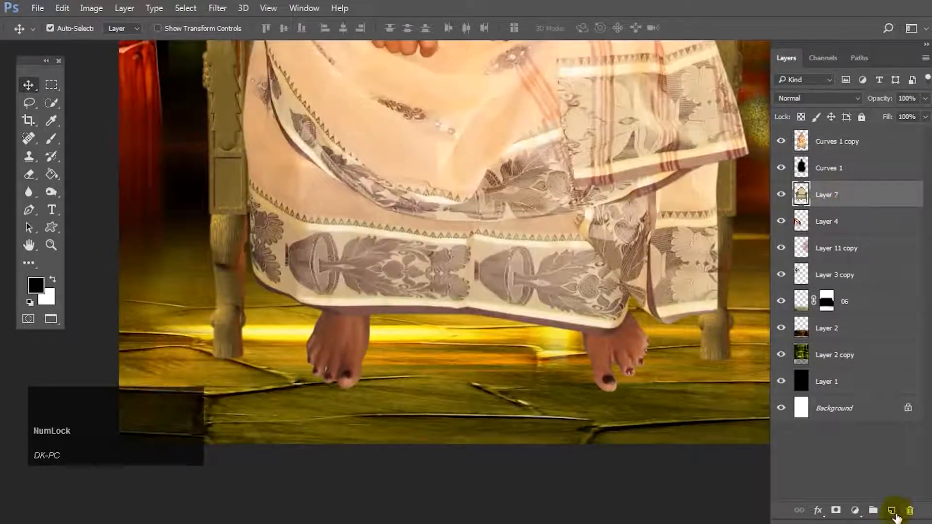
pyautogui.click(894, 513)
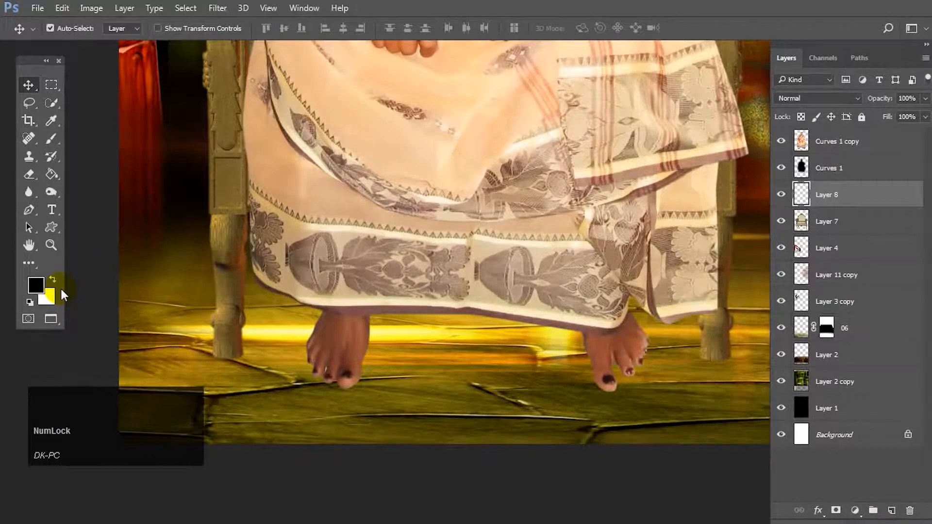
pyautogui.press('b')
pyautogui.press('d')
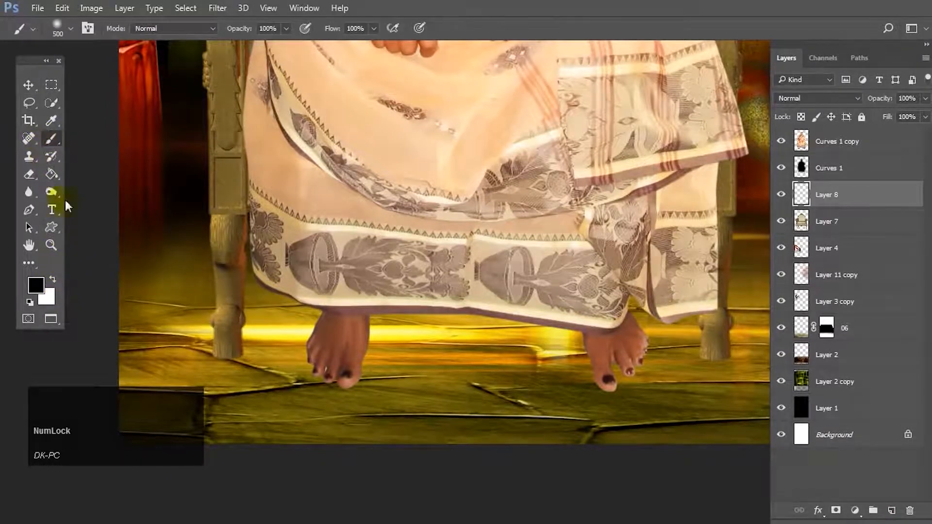
pyautogui.press('[')
pyautogui.press('[')
pyautogui.press('[')
pyautogui.press('[')
pyautogui.press('[')
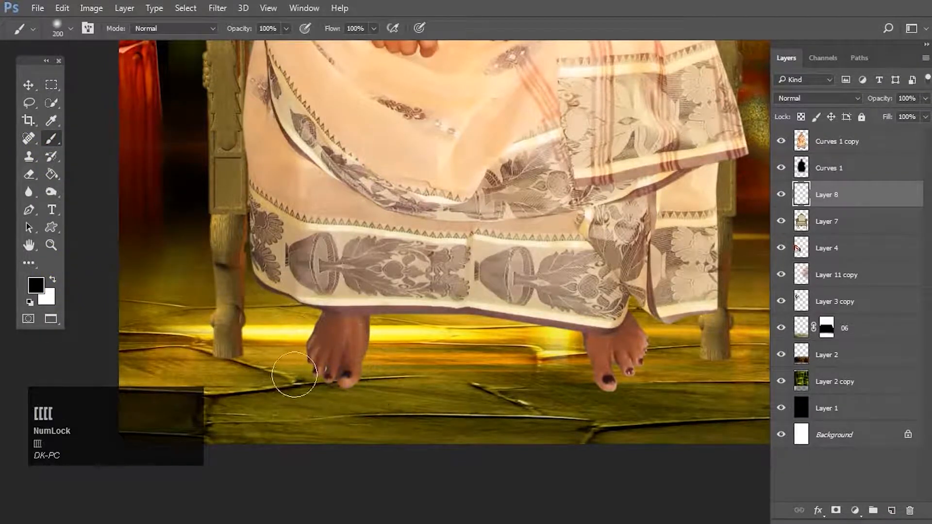
pyautogui.click(225, 358)
pyautogui.moveTo(225, 358); pyautogui.dragTo(250, 358)
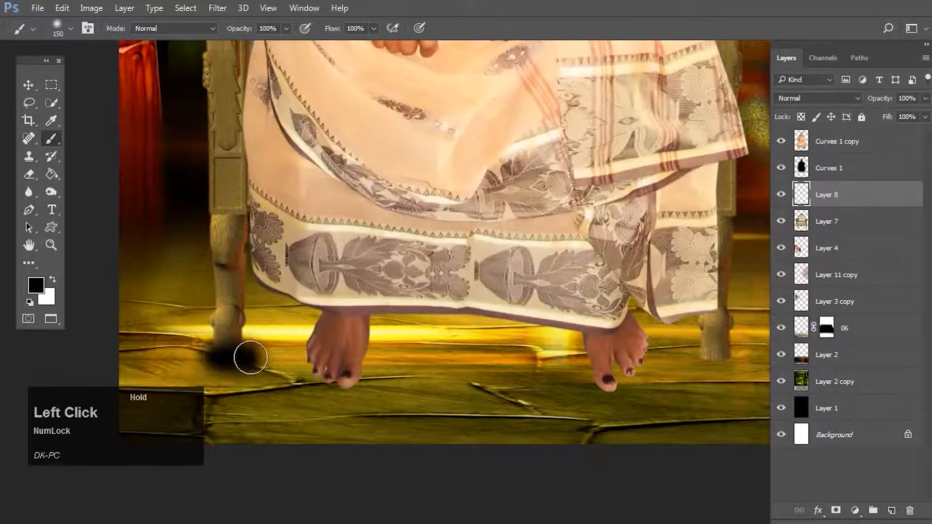
pyautogui.hotkey('ctrl', 'z')
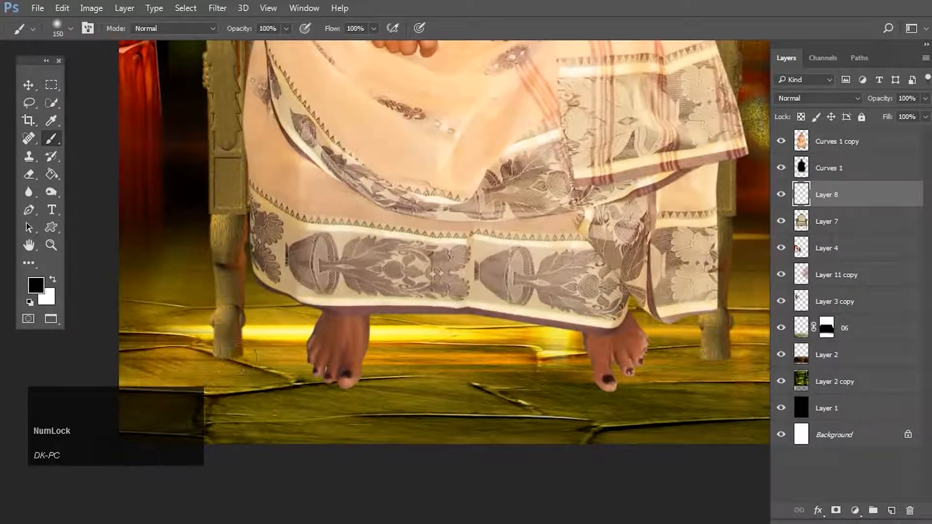
# Step: Paint soft black contact shadows on the floor under both front chair legs and both feet
pyautogui.moveTo(216, 358); pyautogui.dragTo(247, 359)
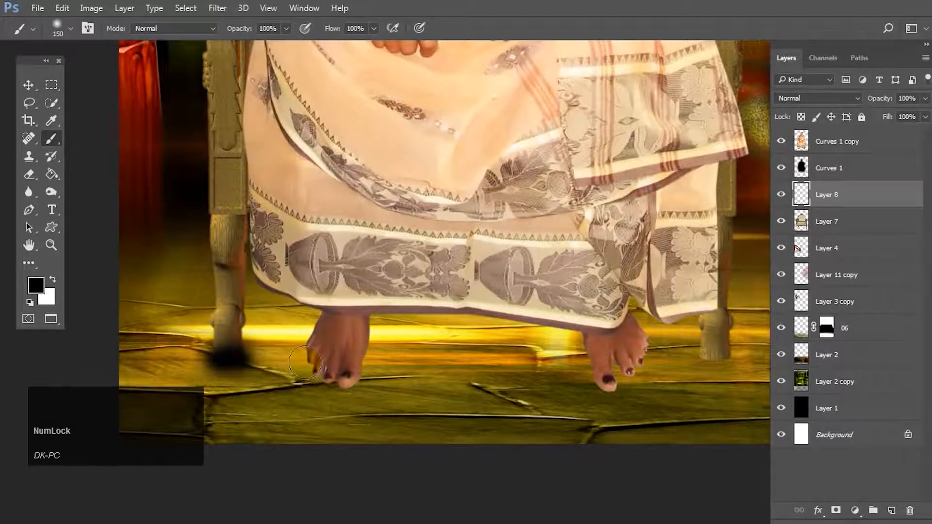
pyautogui.moveTo(304, 363); pyautogui.dragTo(372, 383)
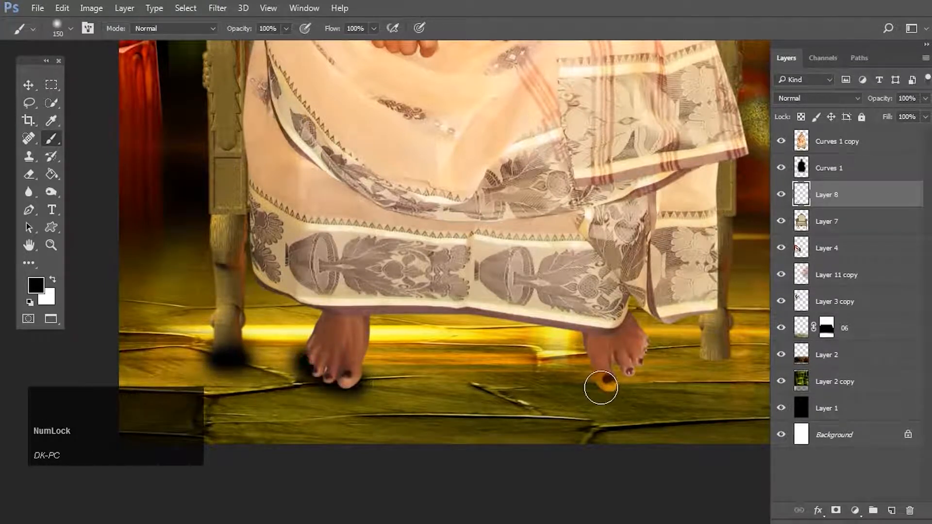
pyautogui.moveTo(601, 387); pyautogui.dragTo(714, 362)
pyautogui.press('v')
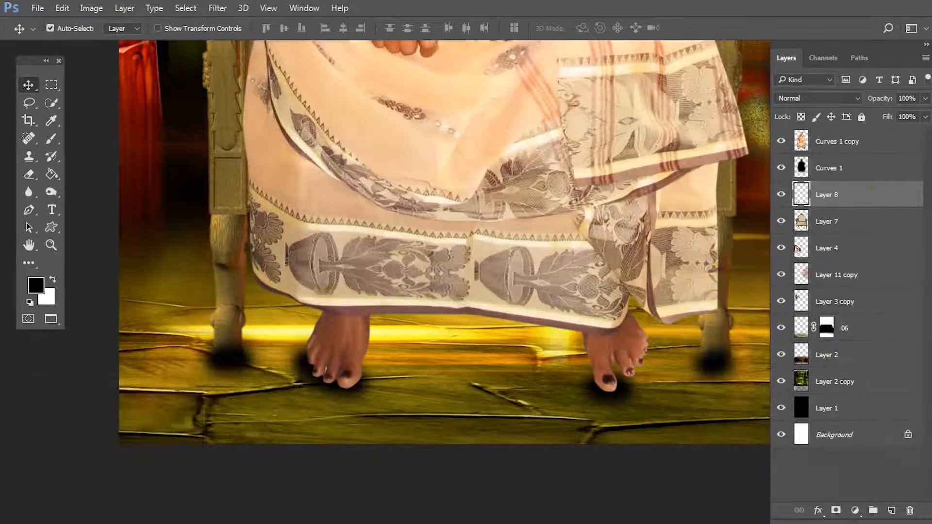
# Step: Move the contact shadow Layer 8 below the armchair's Layer 7 and lower its opacity to 35%
pyautogui.moveTo(863, 196); pyautogui.dragTo(871, 224)
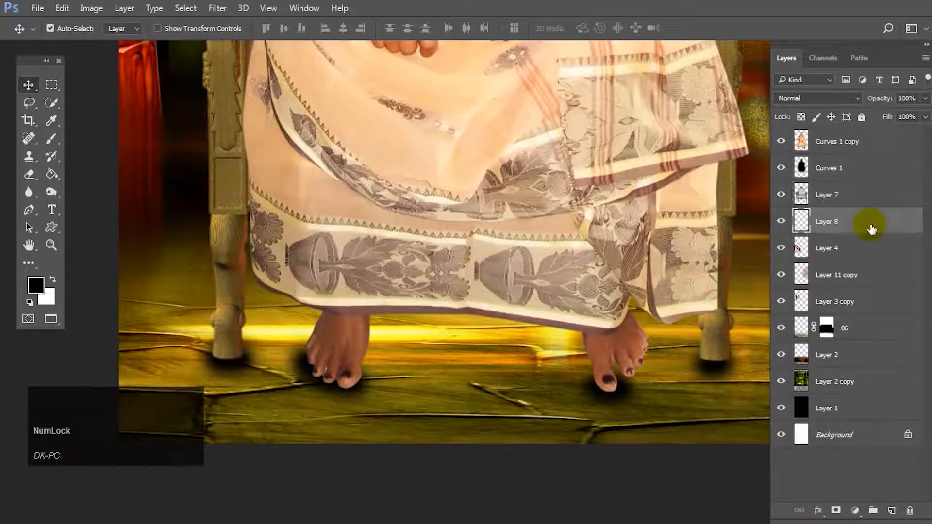
pyautogui.click(925, 99)
pyautogui.moveTo(921, 105); pyautogui.dragTo(885, 118)
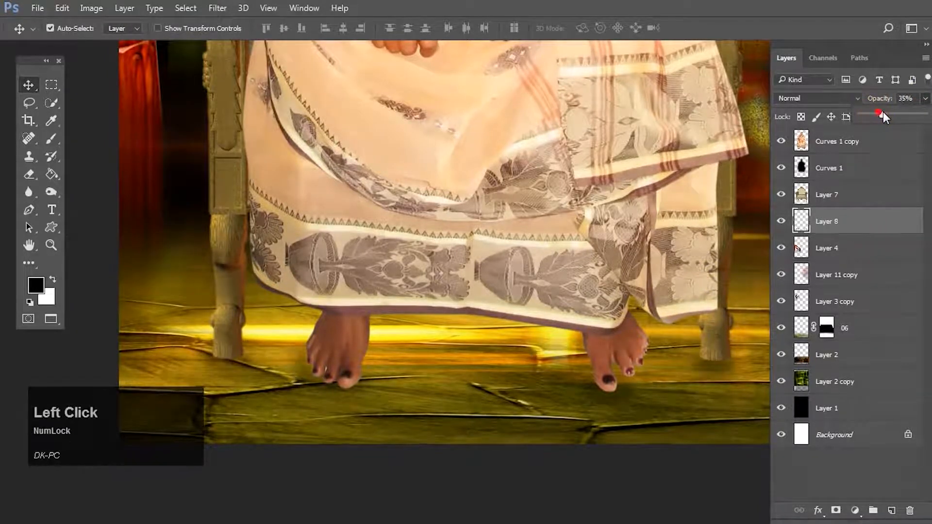
pyautogui.scroll(-1, 604, 312)
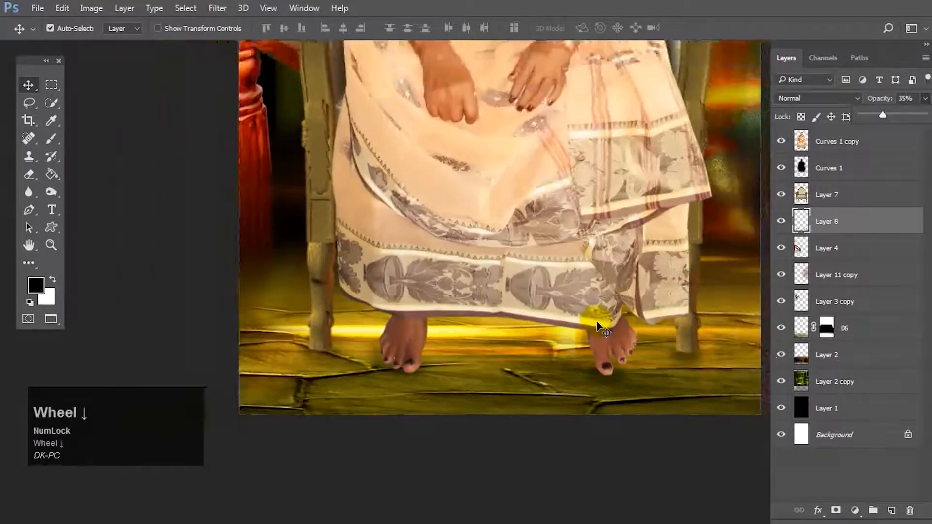
pyautogui.scroll(-4, 597, 324)
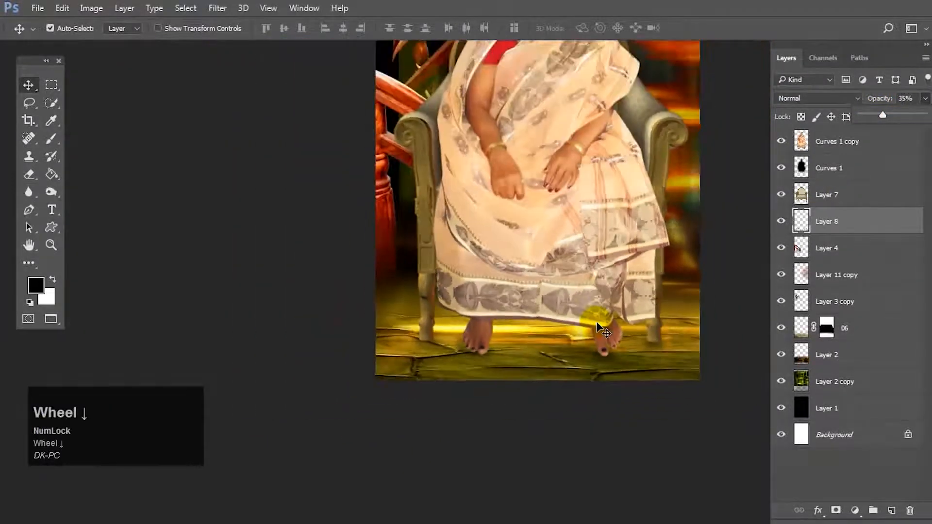
# Step: Select the woman's Curves 1 copy layer, open the Unsharp Mask filter for it and bring her face into close view
pyautogui.moveTo(589, 283); pyautogui.dragTo(483, 342)
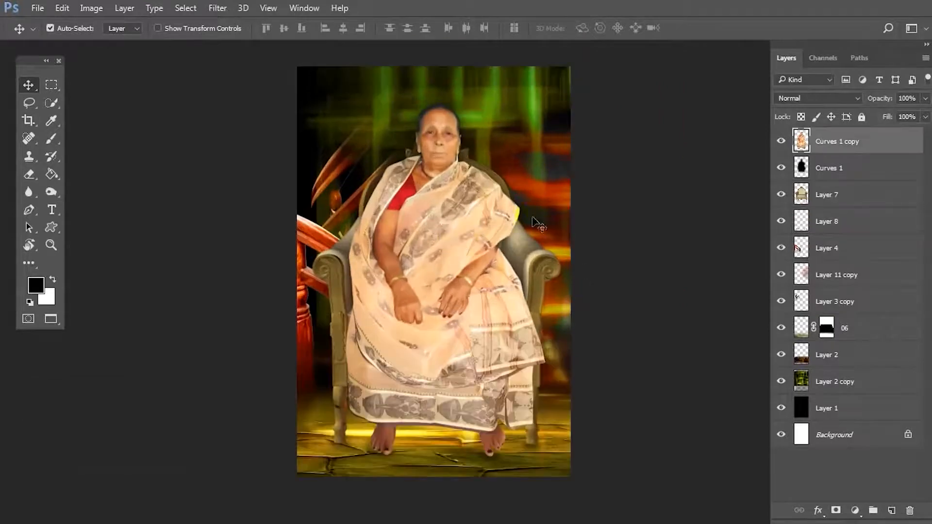
pyautogui.click(781, 141)
pyautogui.click(781, 141)
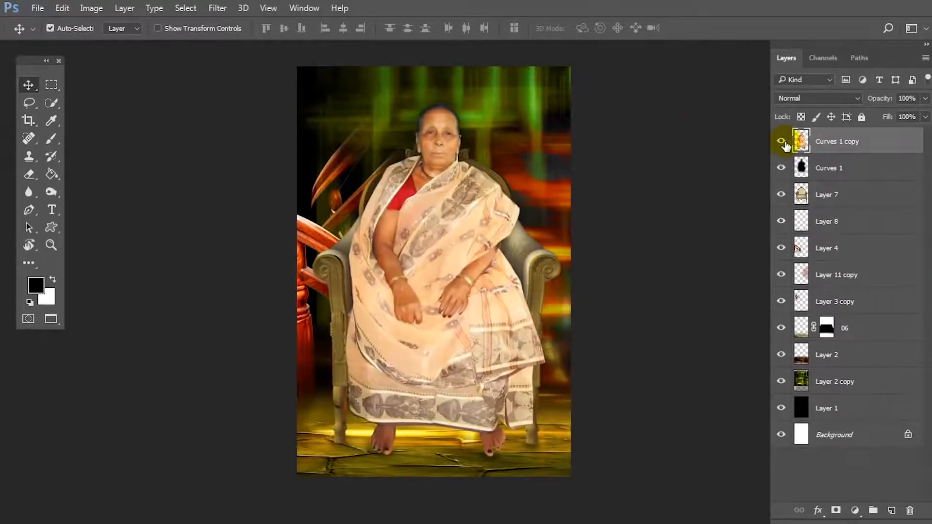
pyautogui.click(216, 8)
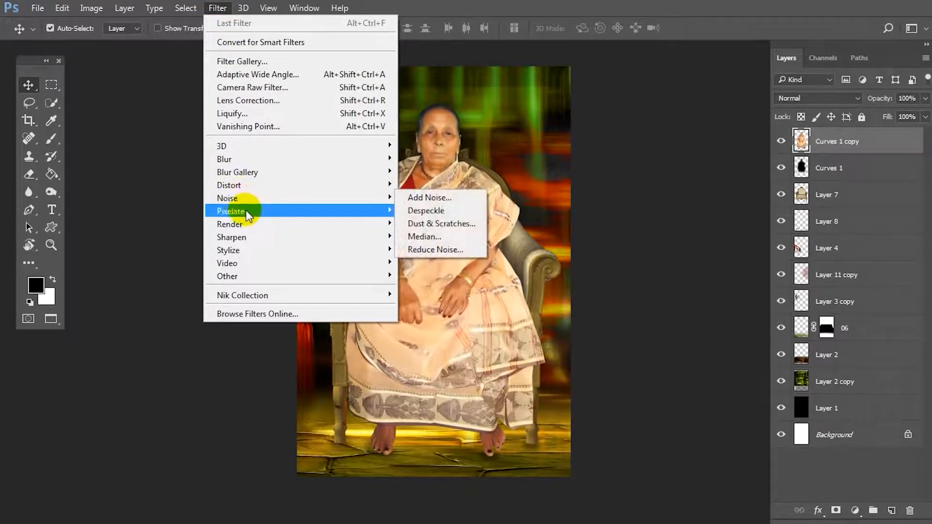
pyautogui.moveTo(249, 238)
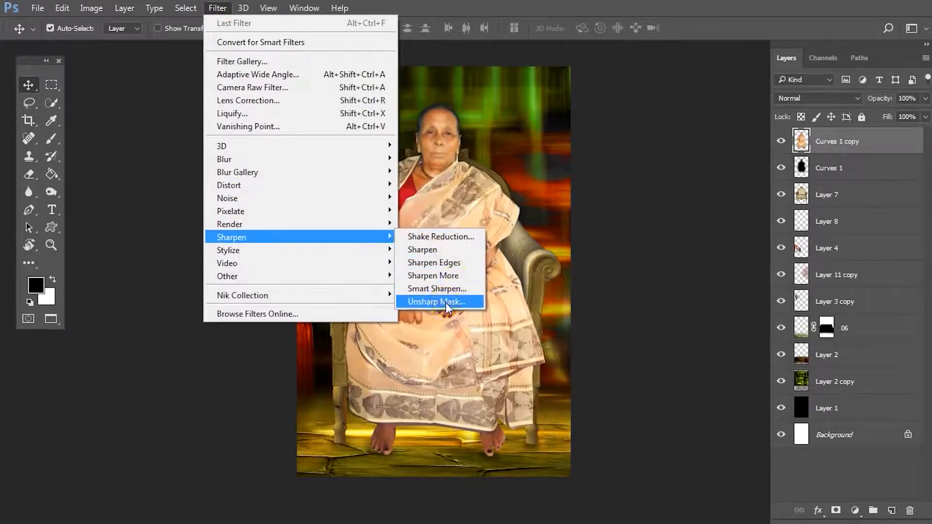
pyautogui.click(448, 302)
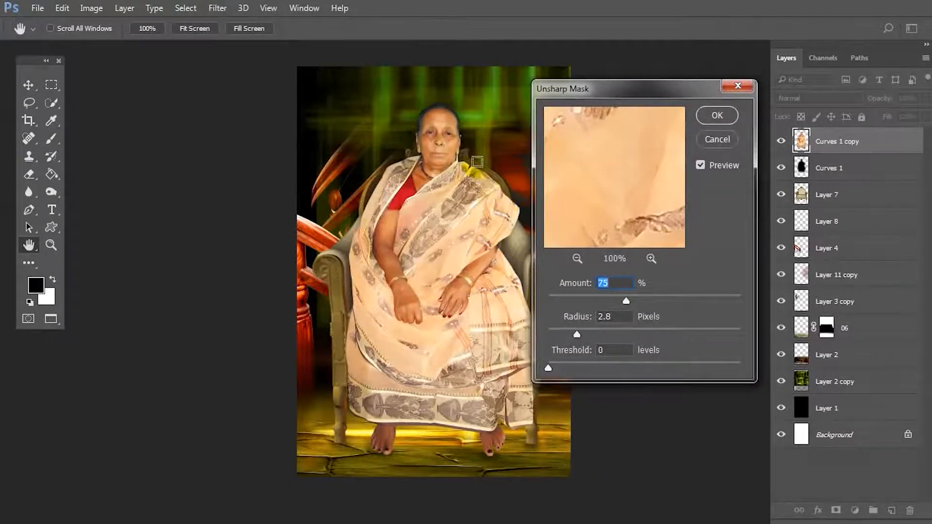
pyautogui.keyDown('ctrl'); pyautogui.click(460, 146); pyautogui.keyUp('ctrl')
pyautogui.keyDown('ctrl'); pyautogui.click(460, 146); pyautogui.keyUp('ctrl')
pyautogui.keyDown('ctrl'); pyautogui.click(460, 145); pyautogui.keyUp('ctrl')
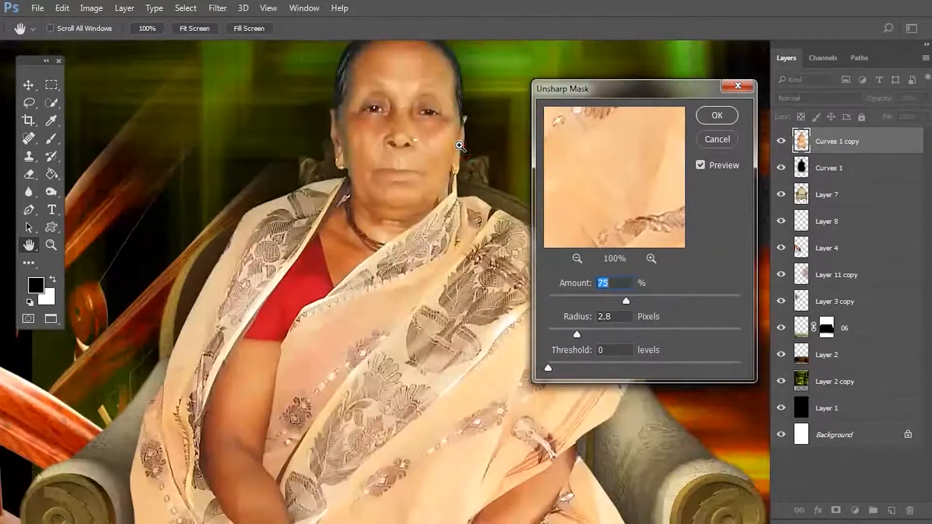
pyautogui.keyDown('ctrl'); pyautogui.click(459, 146); pyautogui.keyUp('ctrl')
pyautogui.moveTo(584, 94); pyautogui.dragTo(668, 113)
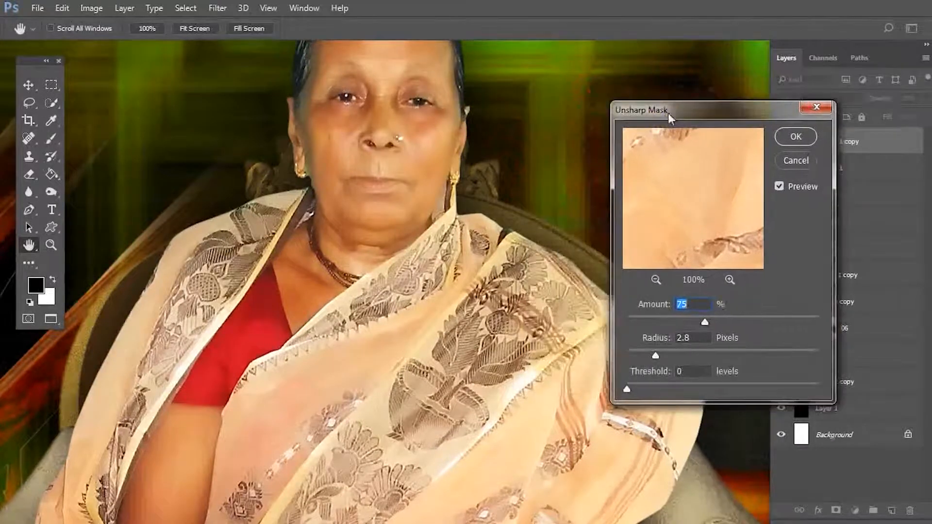
# Step: Set the Unsharp Mask to an amount of 88% and a radius of 4.3 pixels, and review the whole composition
pyautogui.click(723, 318)
pyautogui.click(671, 352)
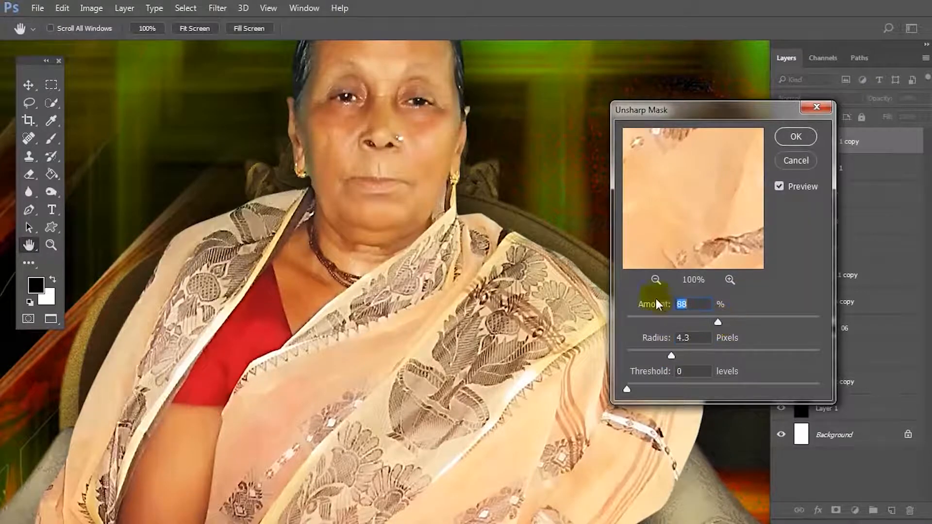
pyautogui.keyDown('alt'); pyautogui.click(531, 260); pyautogui.keyUp('alt')
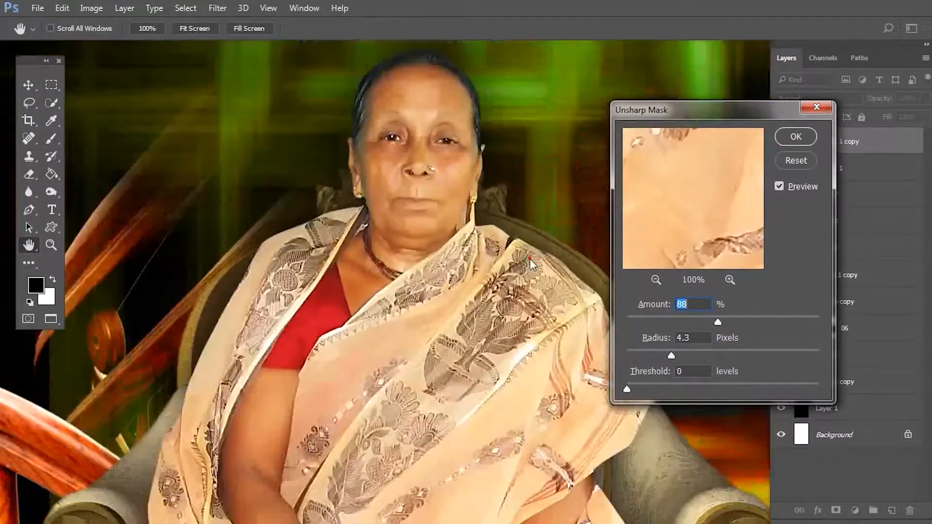
pyautogui.keyDown('alt'); pyautogui.click(531, 259); pyautogui.keyUp('alt')
pyautogui.keyDown('alt'); pyautogui.click(531, 259); pyautogui.keyUp('alt')
pyautogui.keyDown('alt'); pyautogui.click(529, 259); pyautogui.keyUp('alt')
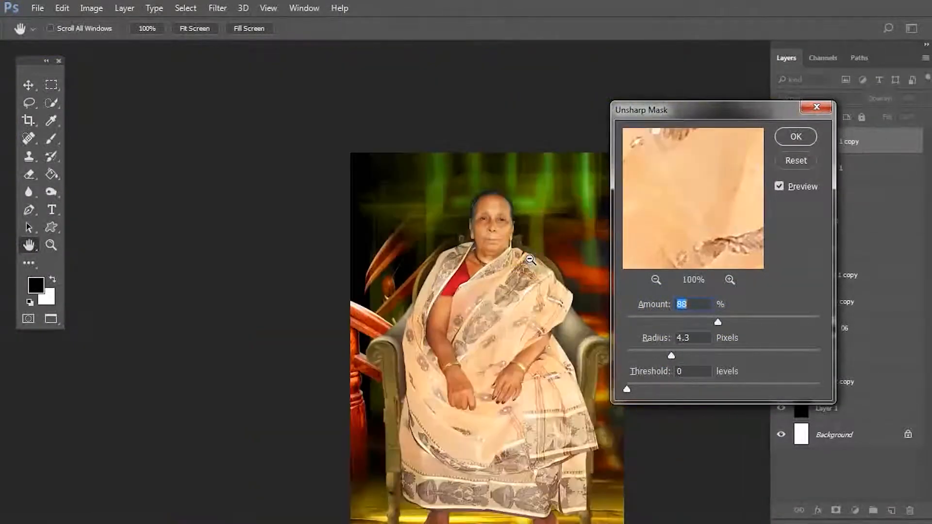
pyautogui.keyDown('alt'); pyautogui.click(530, 258); pyautogui.keyUp('alt')
pyautogui.moveTo(550, 271); pyautogui.dragTo(458, 208)
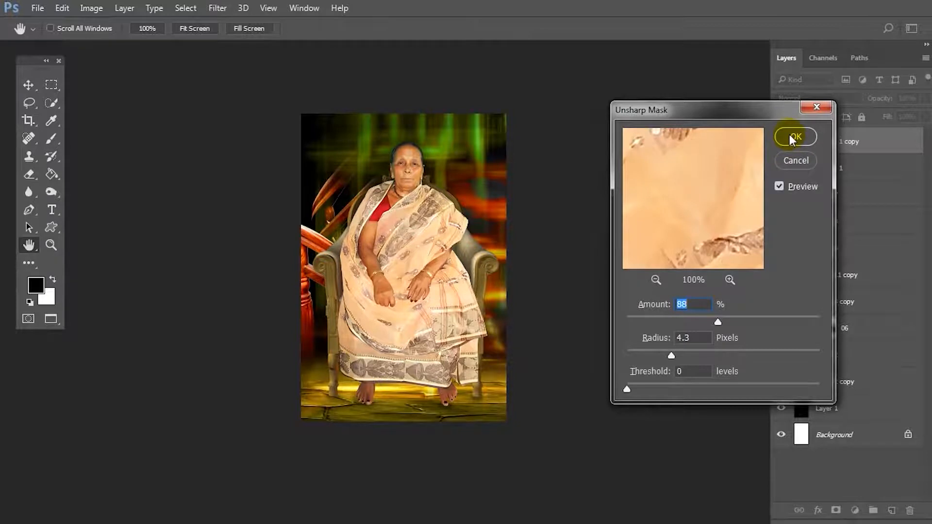
# Step: Raise the Unsharp Mask amount to 156%, apply it to the woman's layer and inspect the sharpened face
pyautogui.keyDown('ctrl'); pyautogui.click(414, 209); pyautogui.keyUp('ctrl')
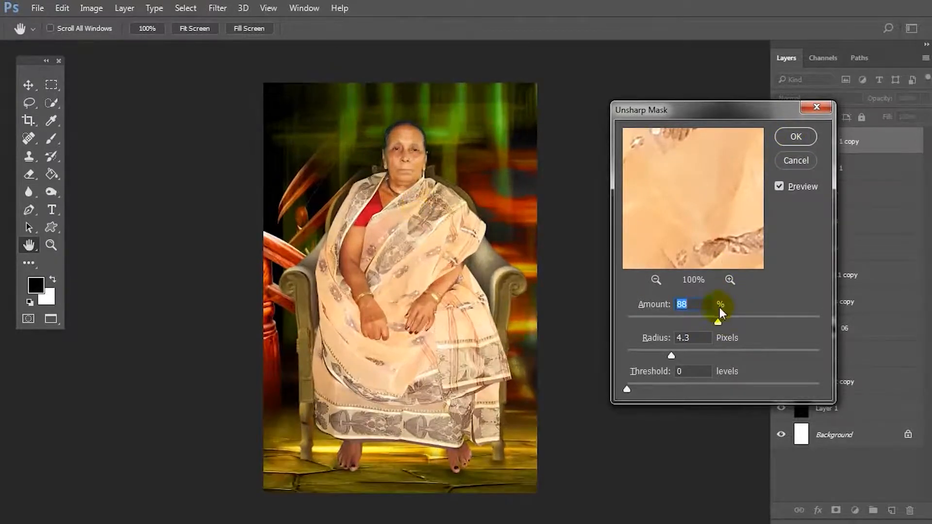
pyautogui.moveTo(707, 260)
pyautogui.mouseDown()
pyautogui.moveTo(720, 182)
pyautogui.moveTo(689, 265)
pyautogui.mouseUp()
pyautogui.moveTo(718, 321); pyautogui.dragTo(760, 323)
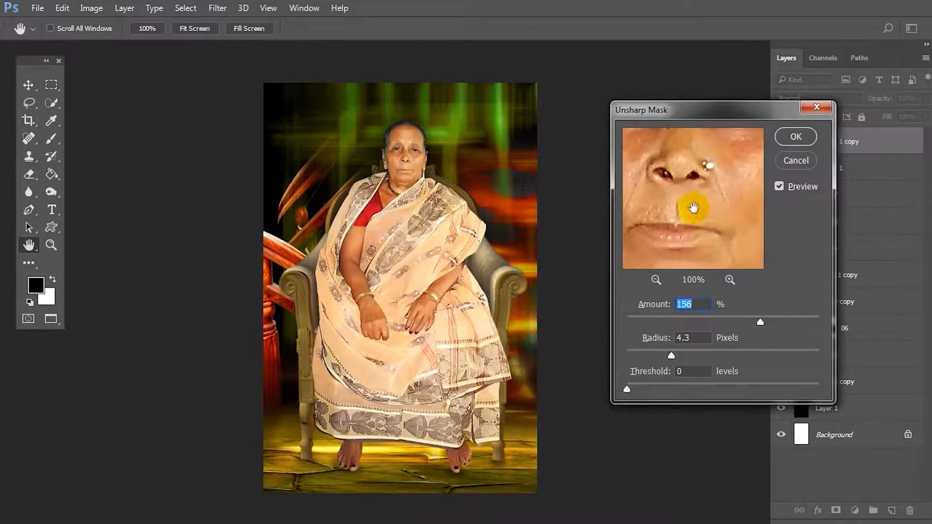
pyautogui.moveTo(693, 208); pyautogui.dragTo(725, 267)
pyautogui.click(792, 138)
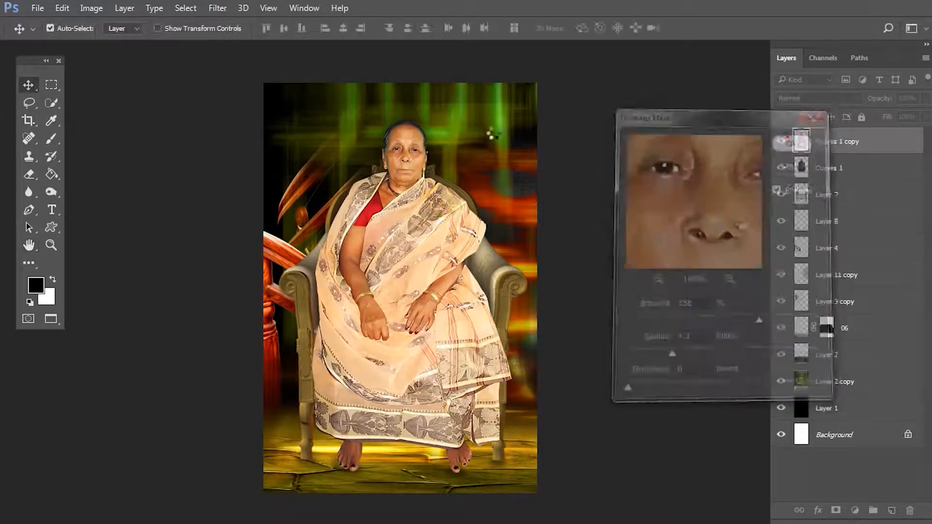
pyautogui.scroll(3, 389, 160)
pyautogui.scroll(2, 399, 187)
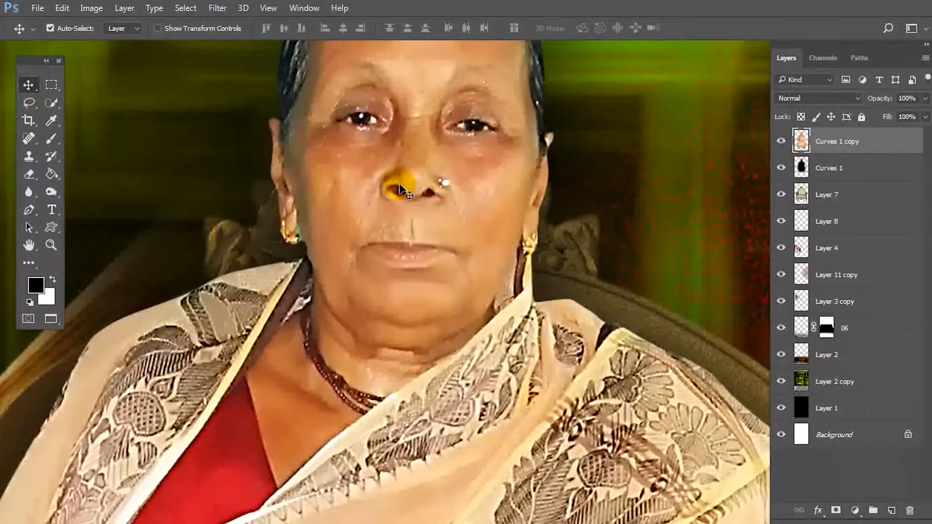
pyautogui.scroll(-3, 400, 187)
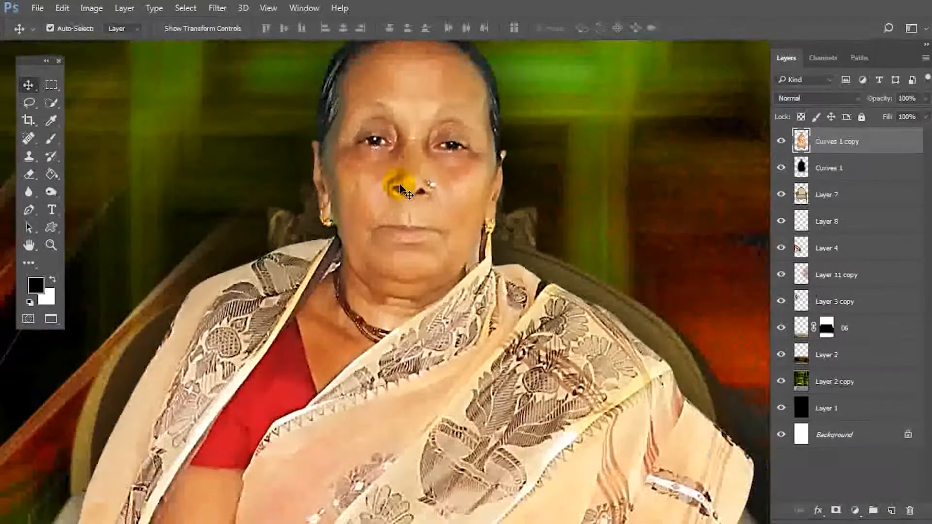
pyautogui.scroll(-4, 401, 188)
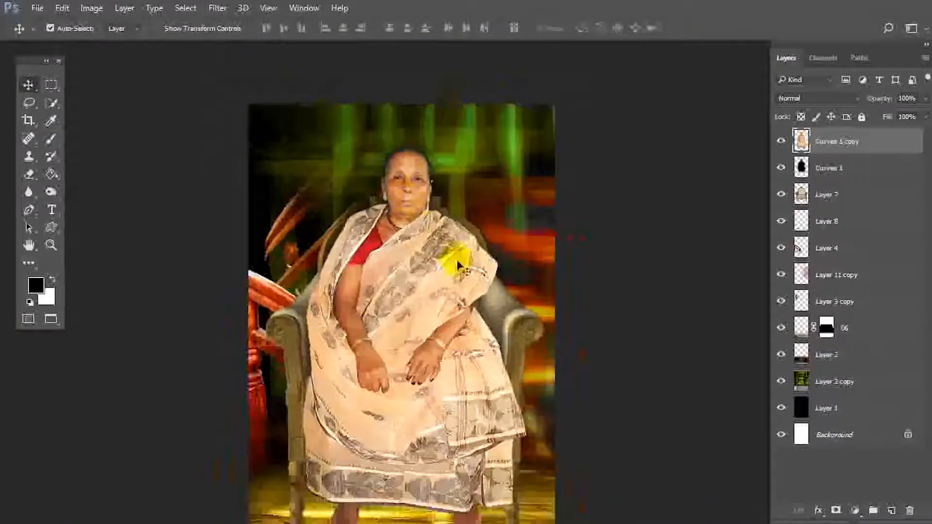
# Step: Select the armchair's Layer 7
pyautogui.click(515, 321)
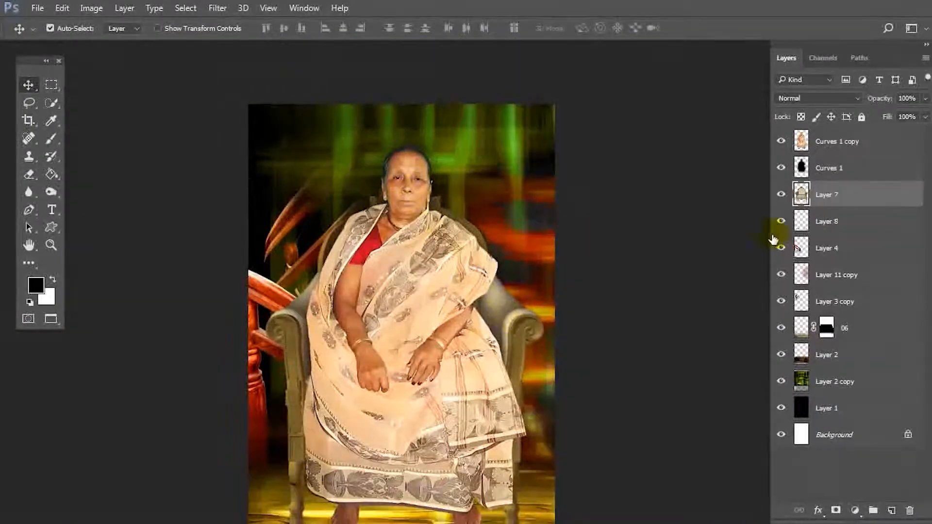